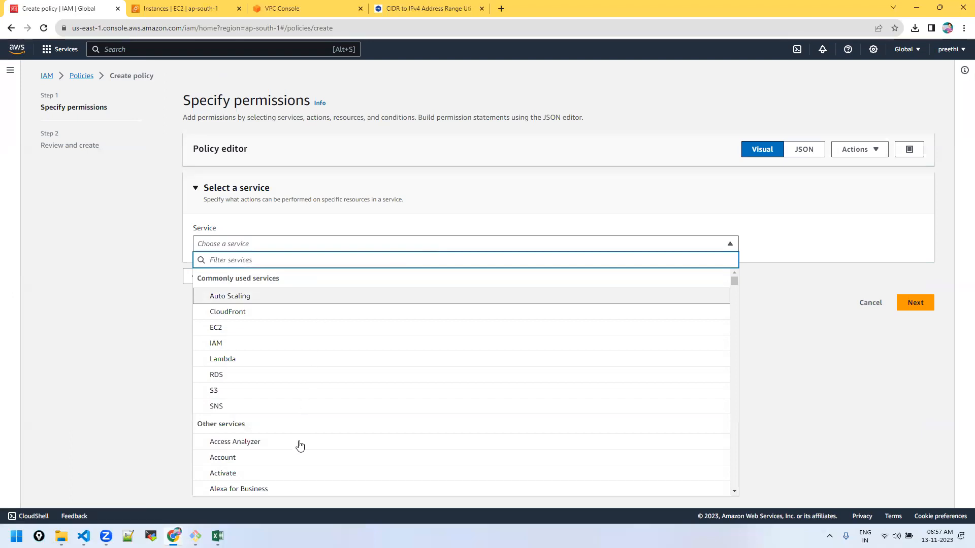
Step: Switch the policy editor to JSON and examine the Allow effect in Statement1 and the services available for adding actions
click(110, 342)
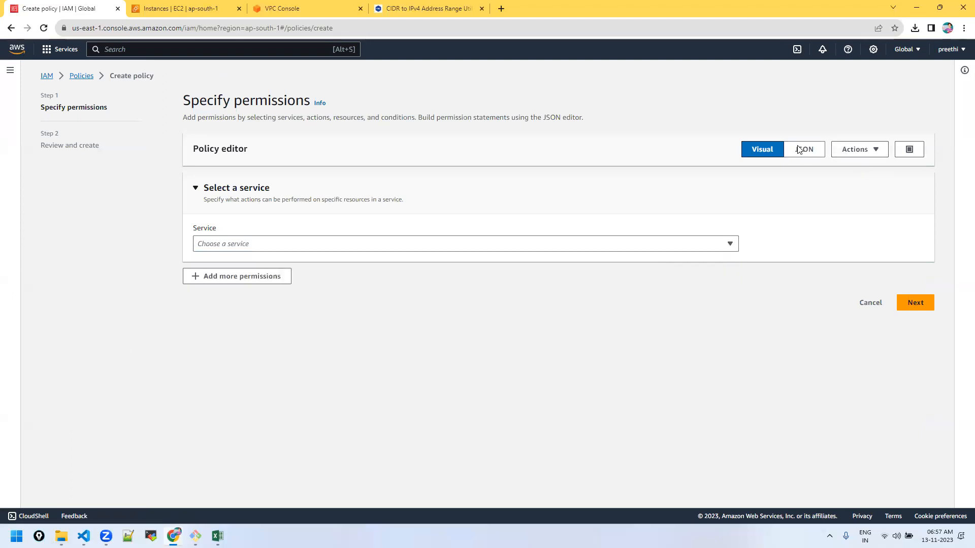
click(813, 149)
click(279, 262)
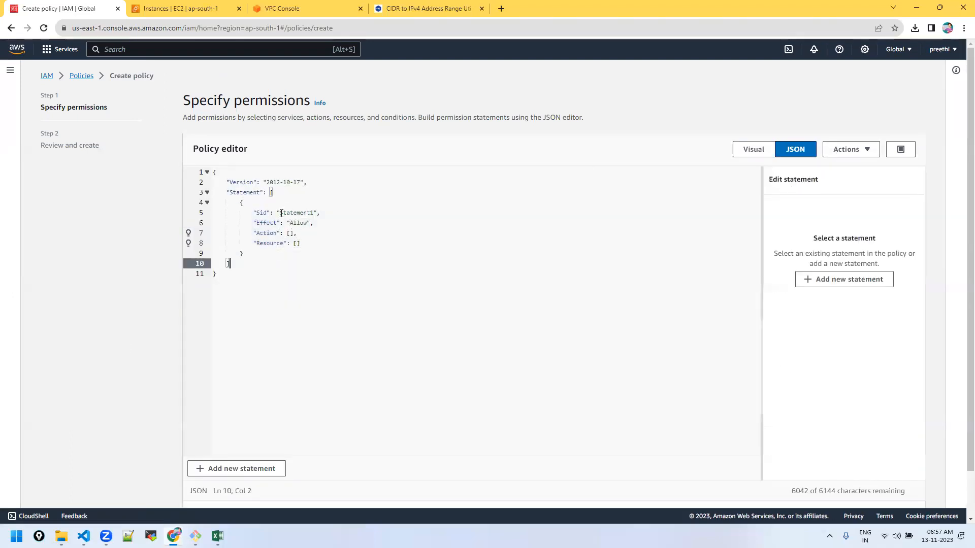
double_click(298, 223)
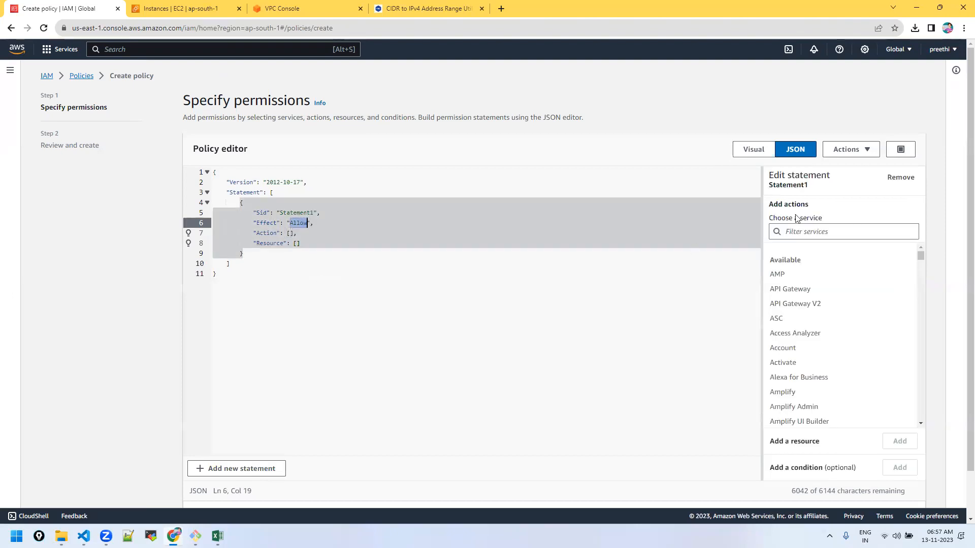
scroll(822, 337, down, 10)
scroll(817, 330, down, 5)
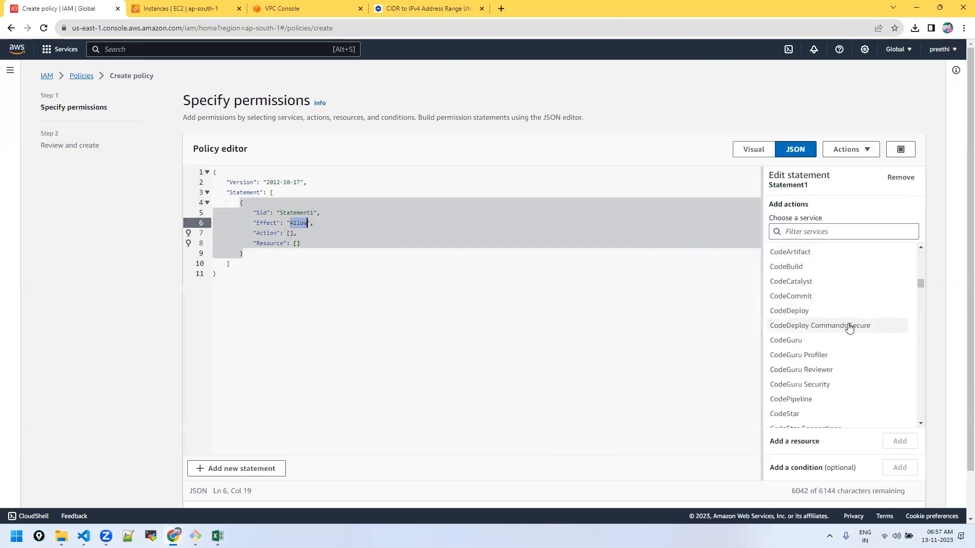
scroll(833, 312, down, 5)
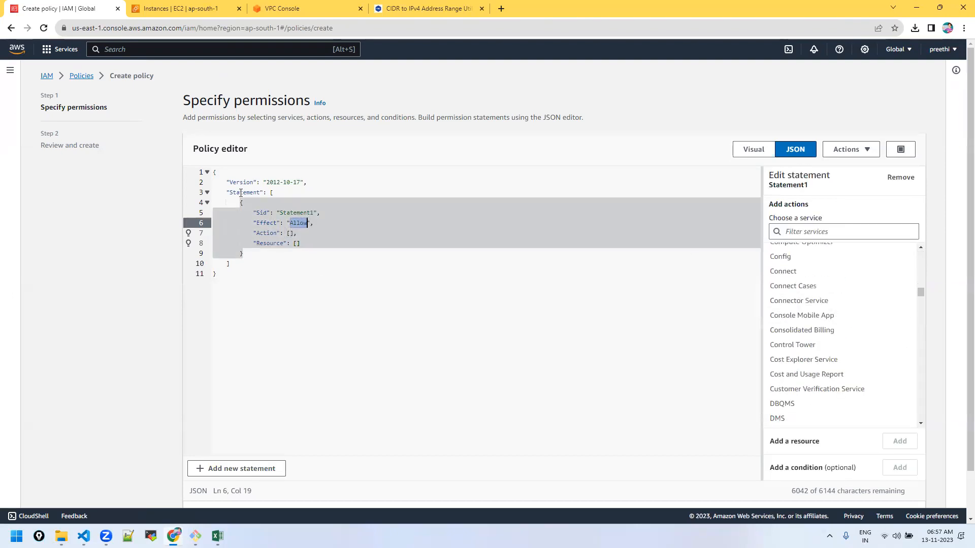
Step: Leave policy creation for the Policies list, discarding the unsaved policy draft
click(87, 78)
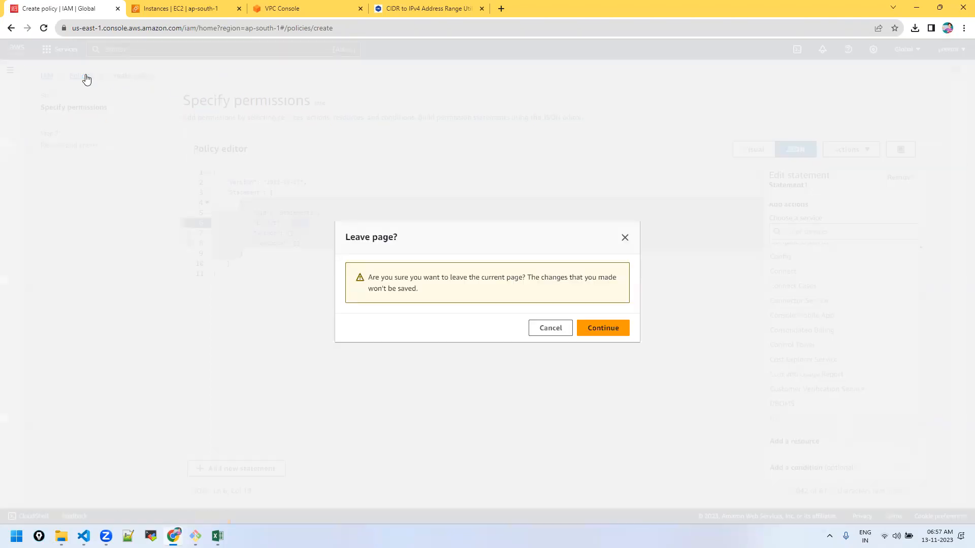
click(565, 329)
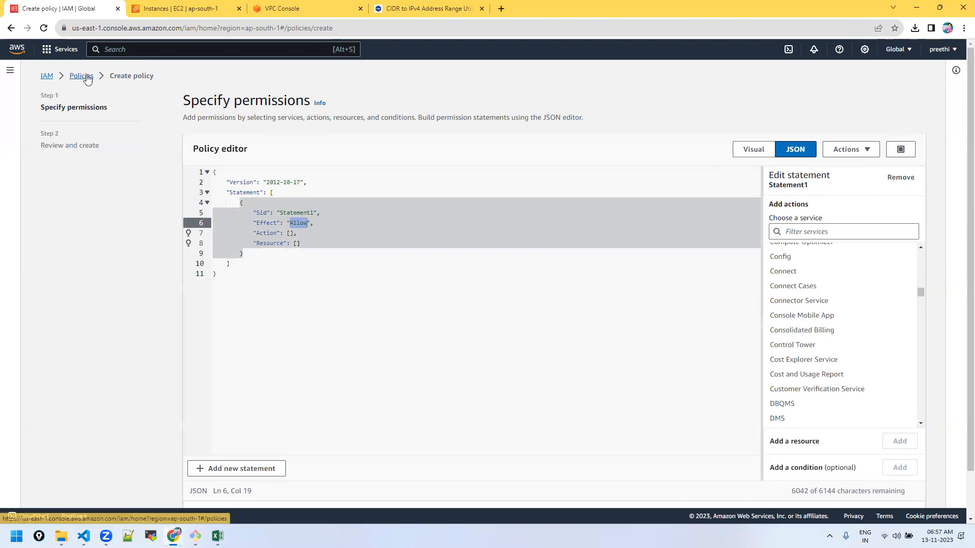
click(46, 77)
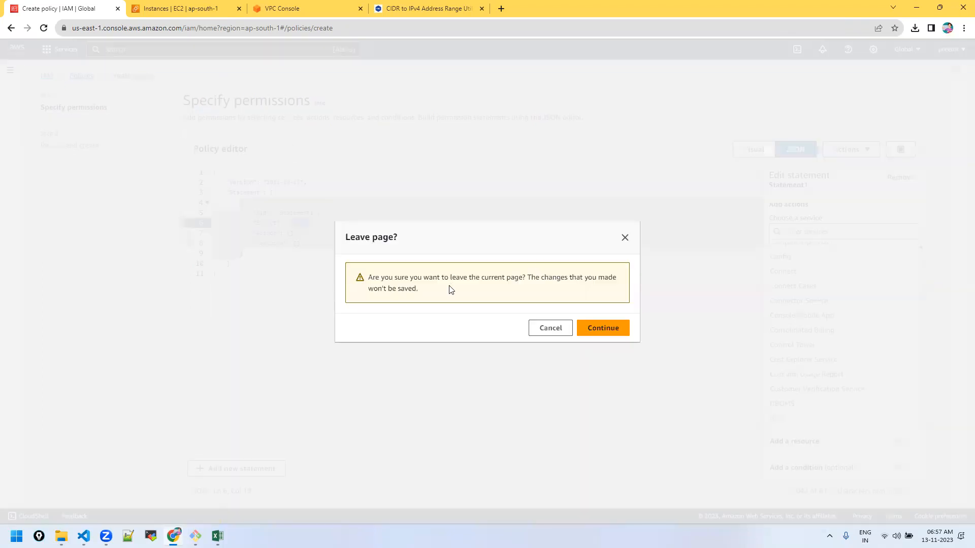
click(535, 328)
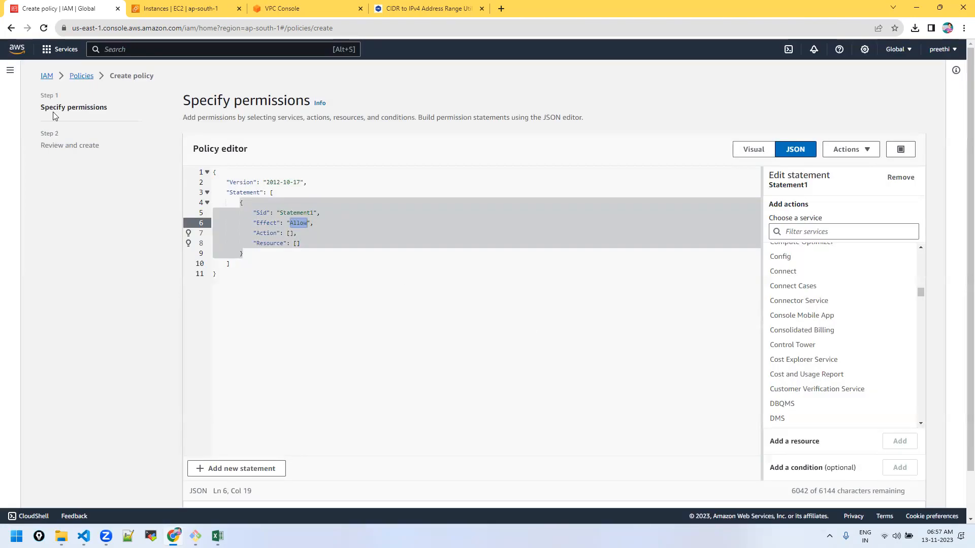
click(83, 76)
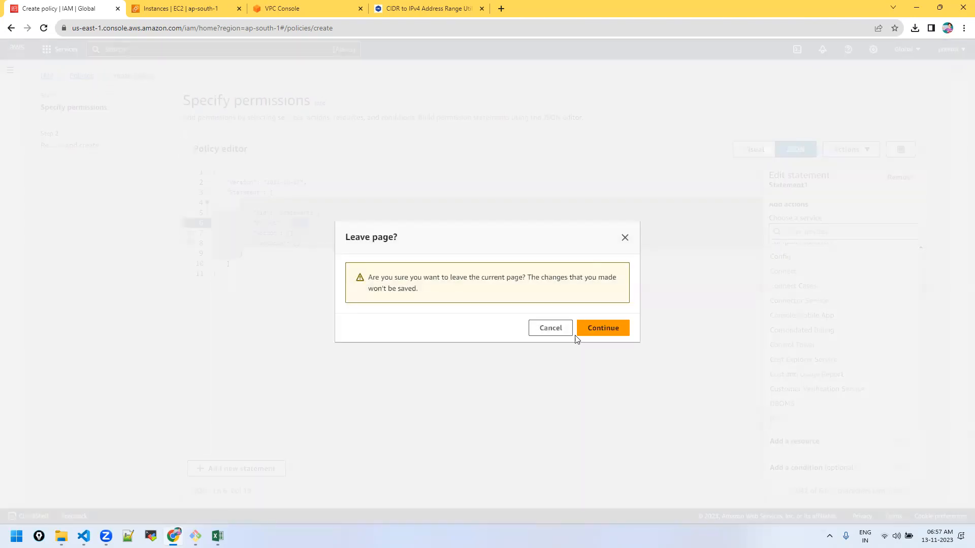
click(588, 330)
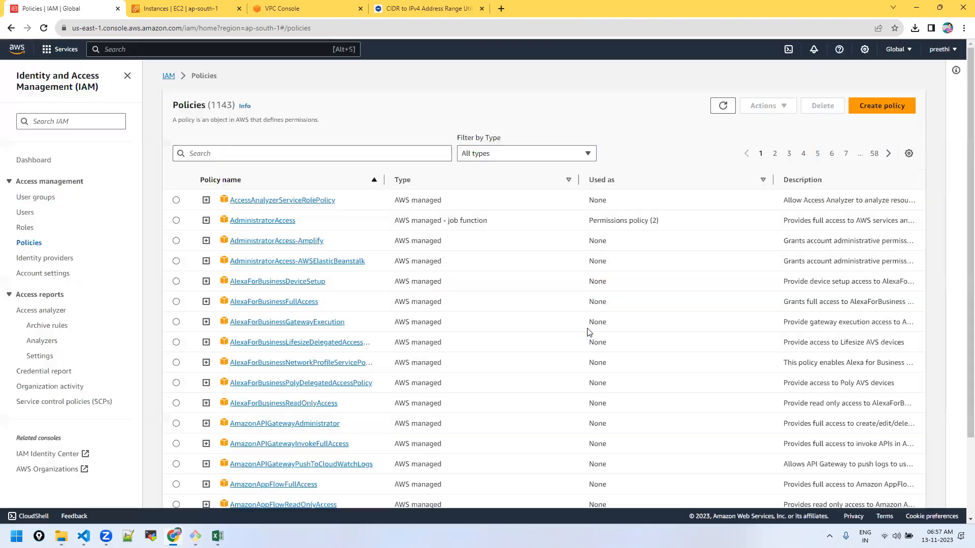
Step: Open the list of IAM roles to view the existing roles and their trusted entities
click(25, 233)
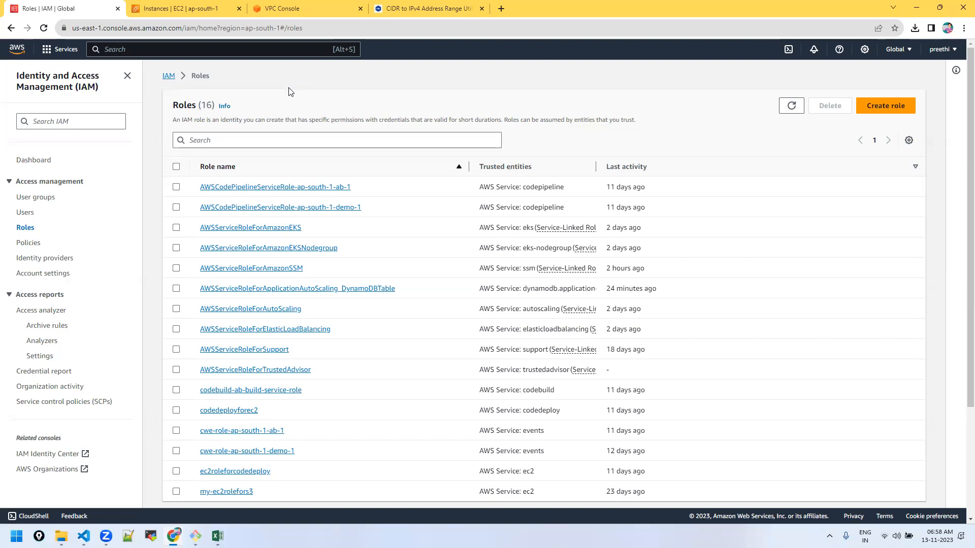
click(500, 10)
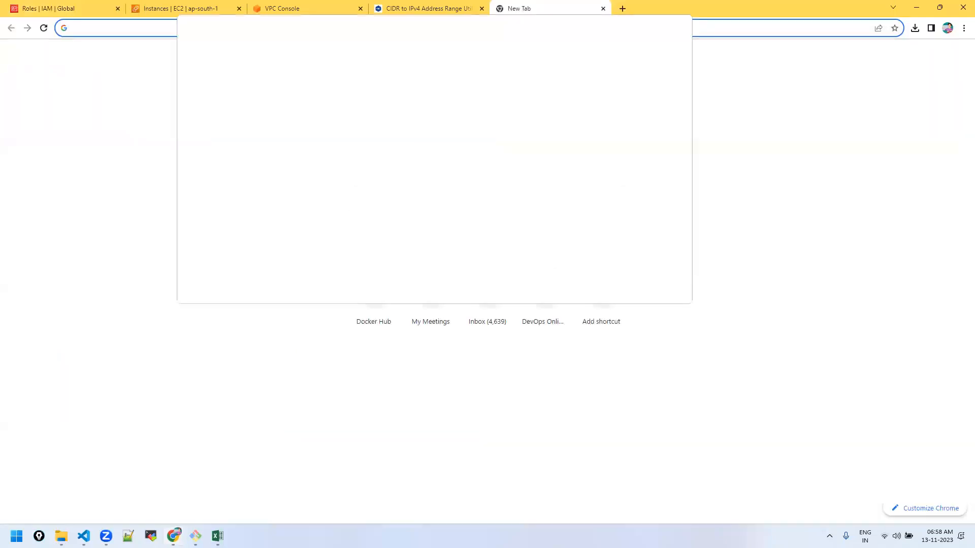
key(ctrl+w)
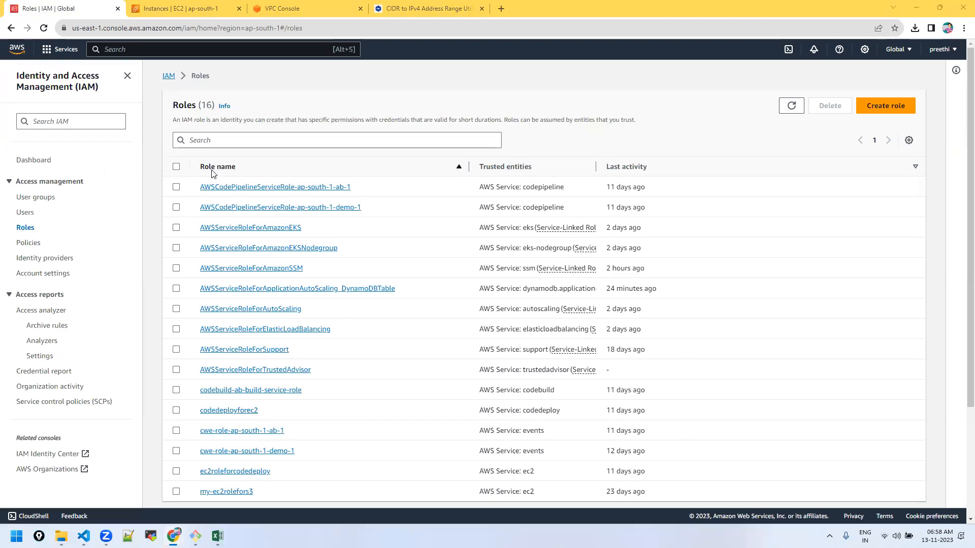
Step: Restore the signed-out EC2 Instances page by reloading it, and select the public-ec2 instance
click(198, 11)
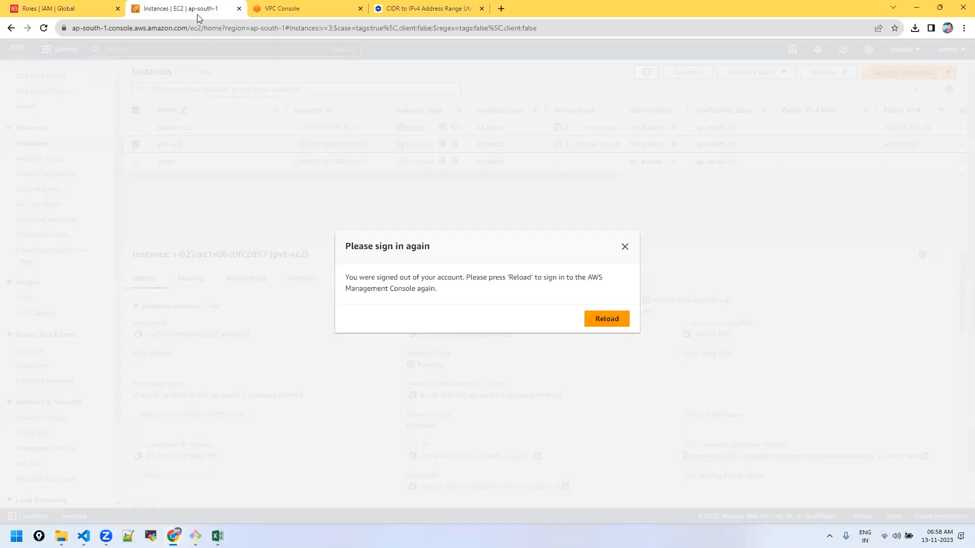
click(603, 318)
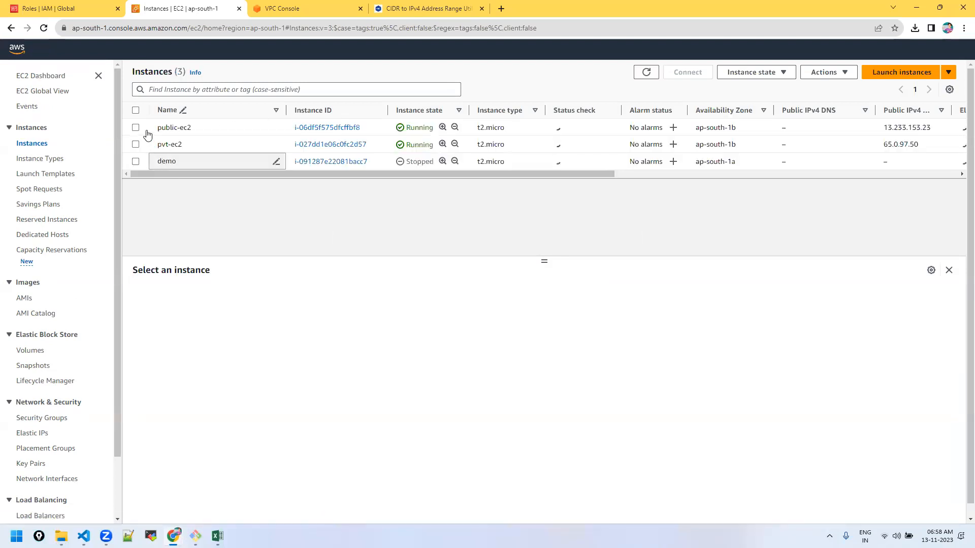
click(138, 130)
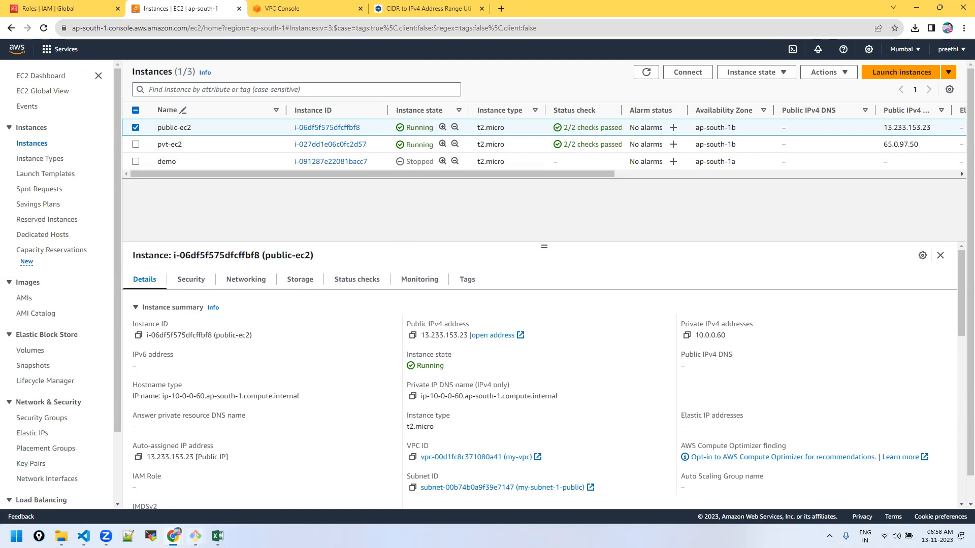
Step: Copy the SSH client connection command for the public-ec2 instance and return to the instances list
mouse_move(195, 536)
click(175, 501)
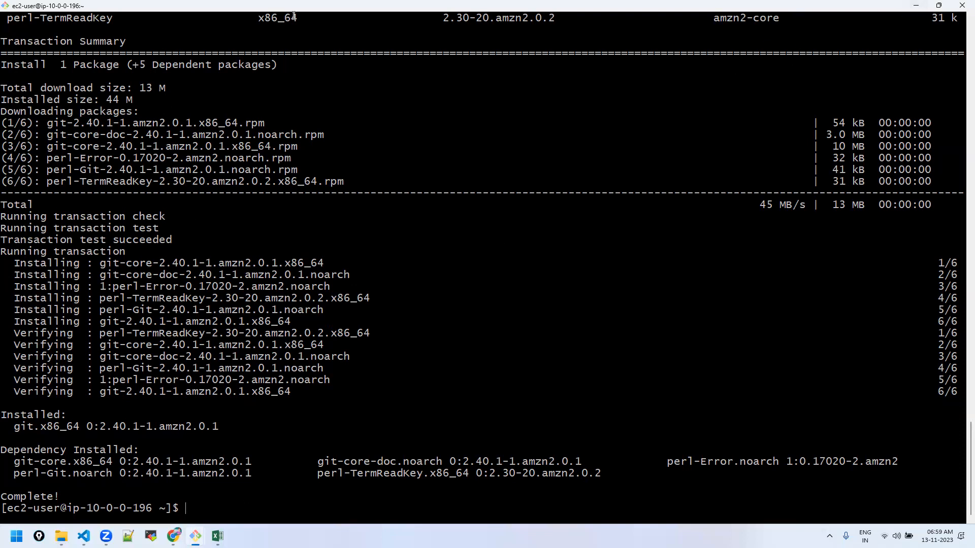
click(916, 5)
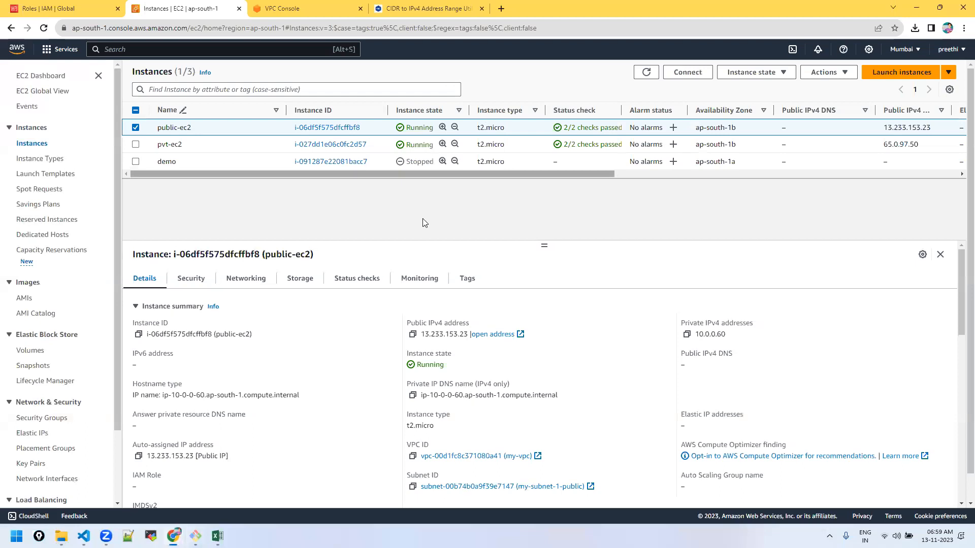
click(412, 334)
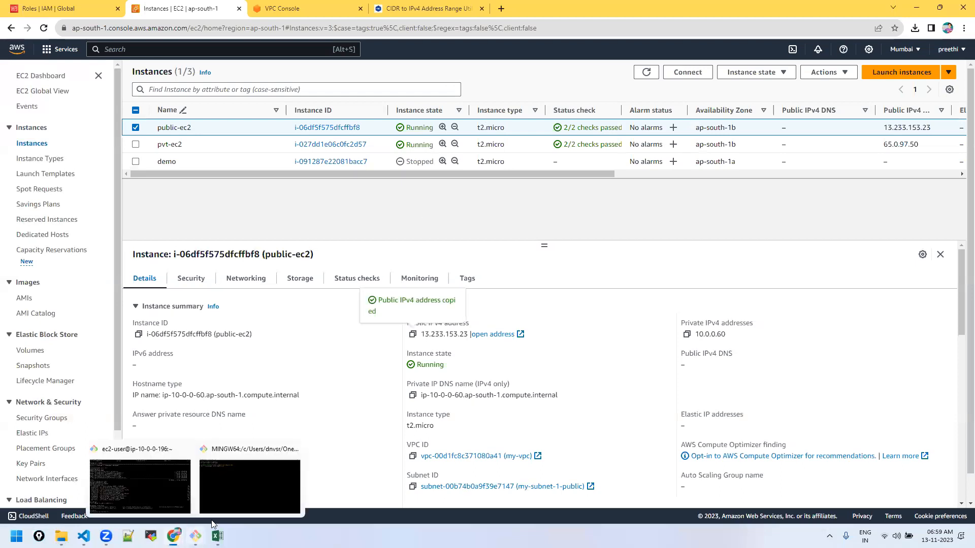
click(689, 74)
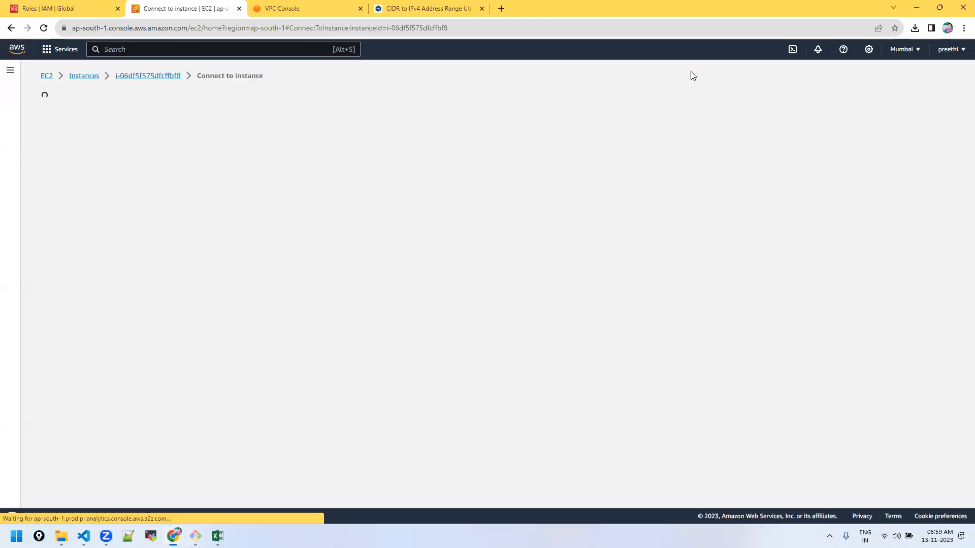
click(56, 313)
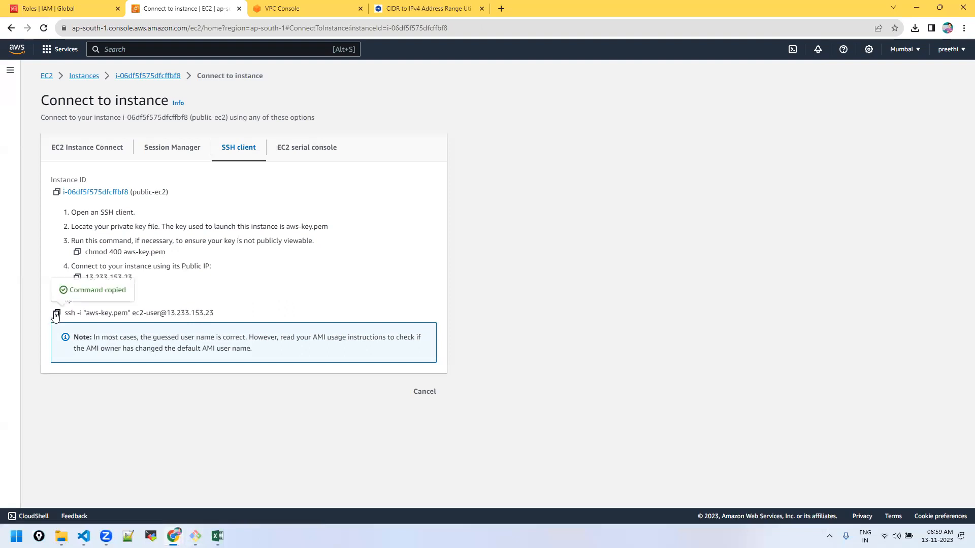
click(82, 77)
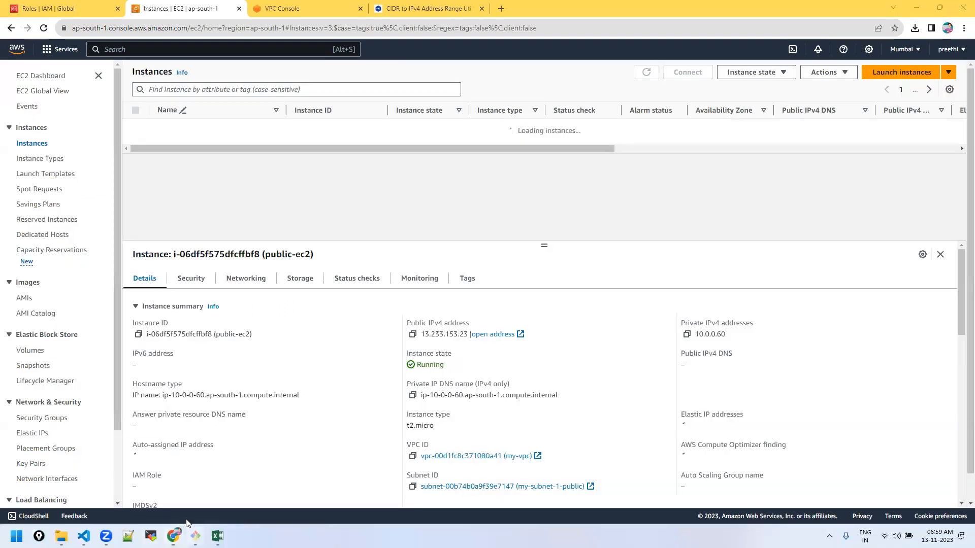
mouse_move(196, 535)
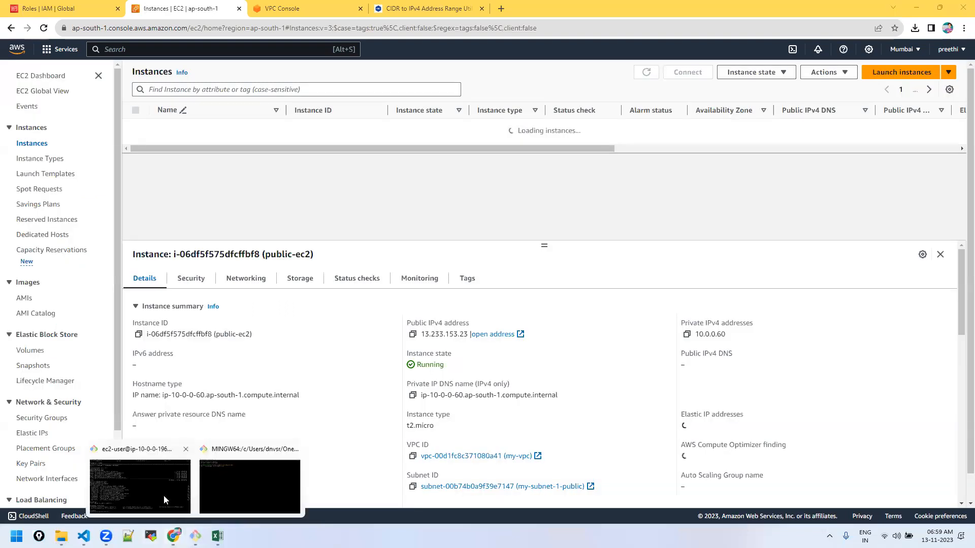
click(163, 495)
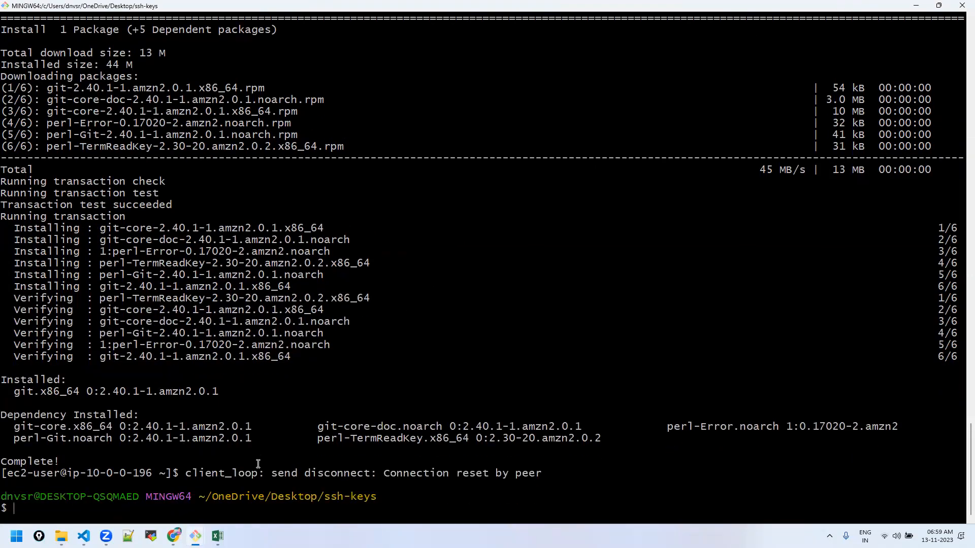
right_click(246, 451)
click(260, 335)
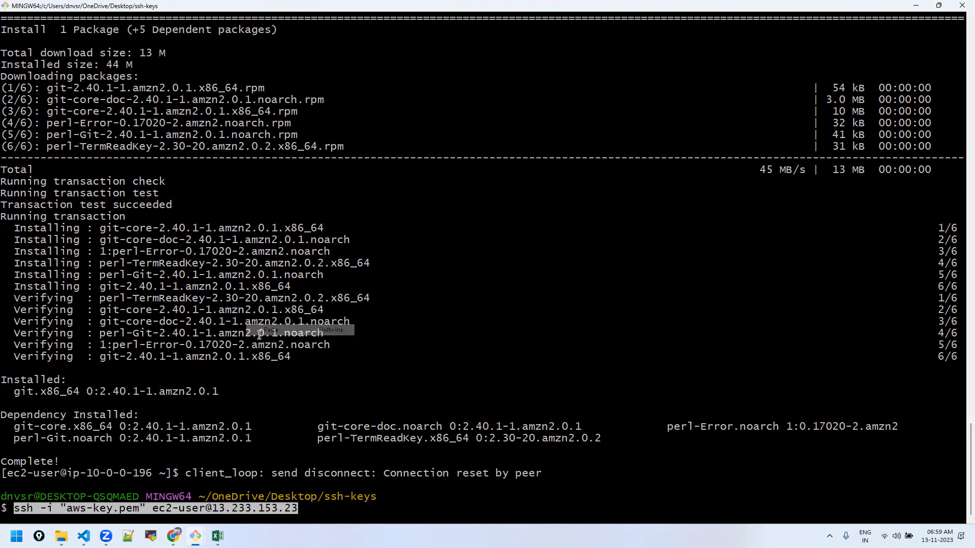
key(Return)
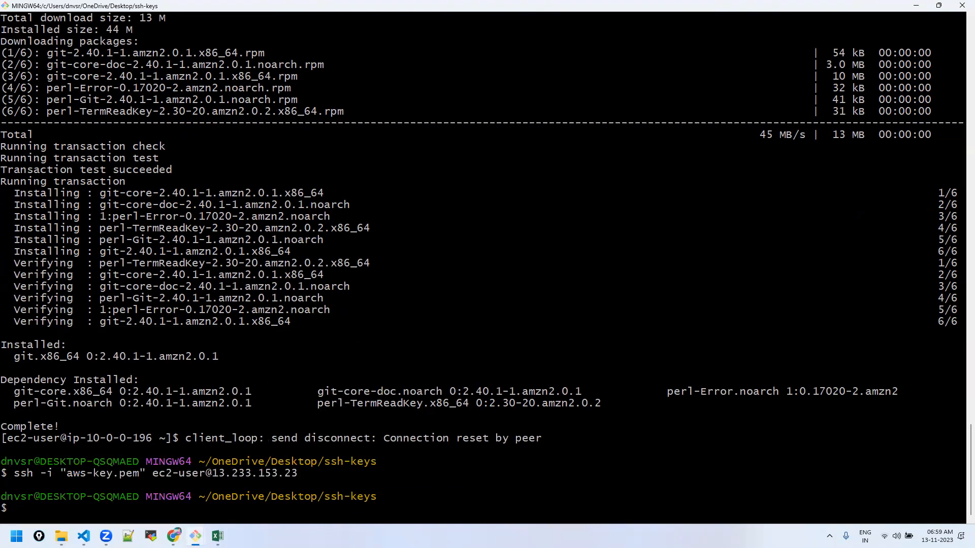
key(Up)
key(Return)
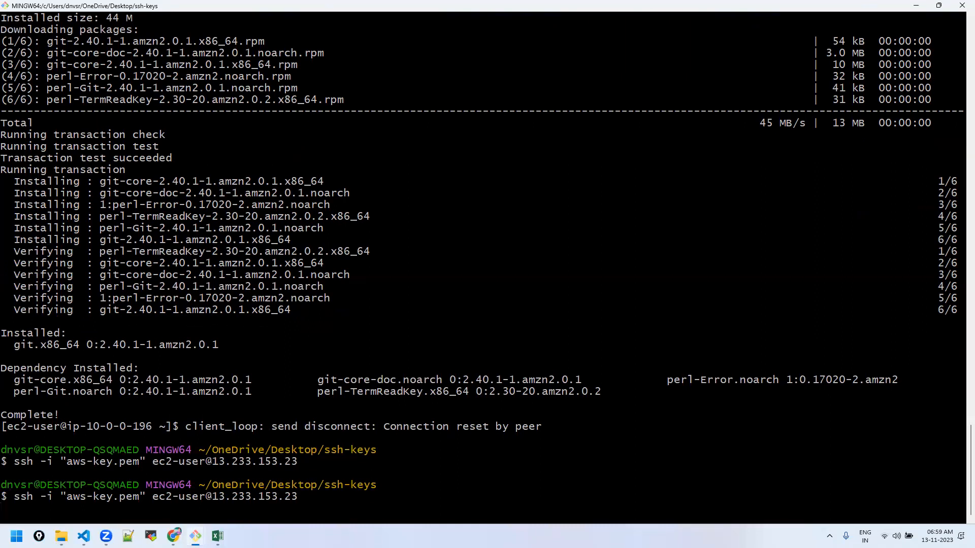
key(Return)
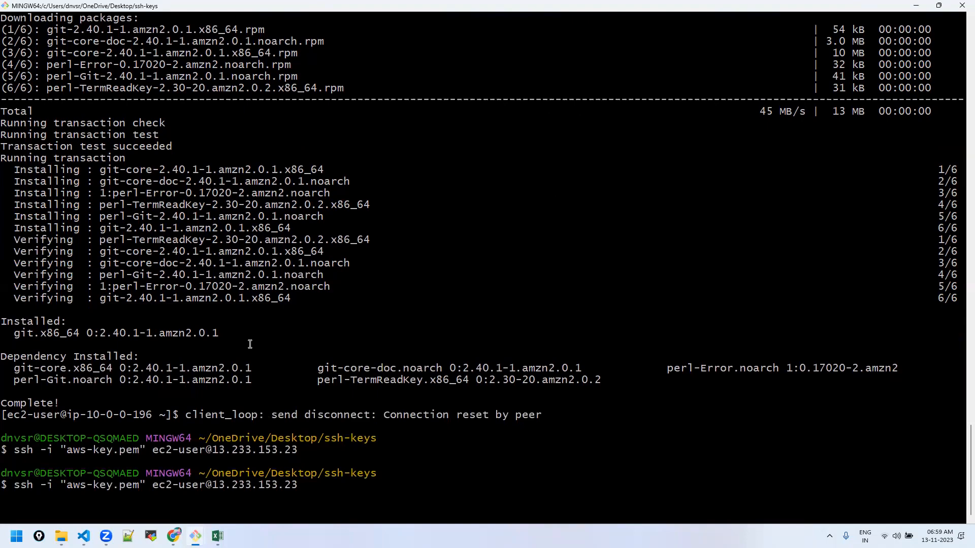
Step: Switch back to the EC2 console in Chrome and copy the public-ec2 instance's SSH command again
mouse_move(174, 535)
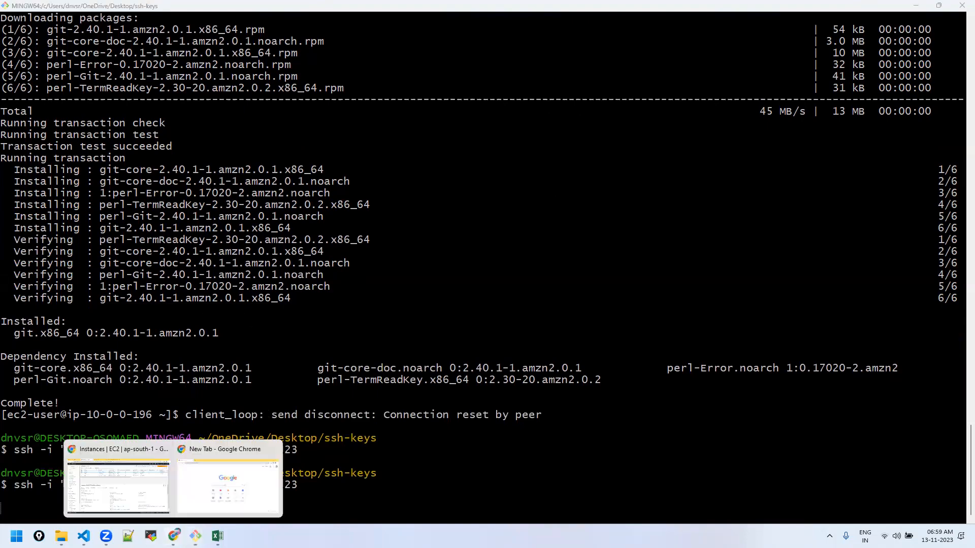
click(150, 503)
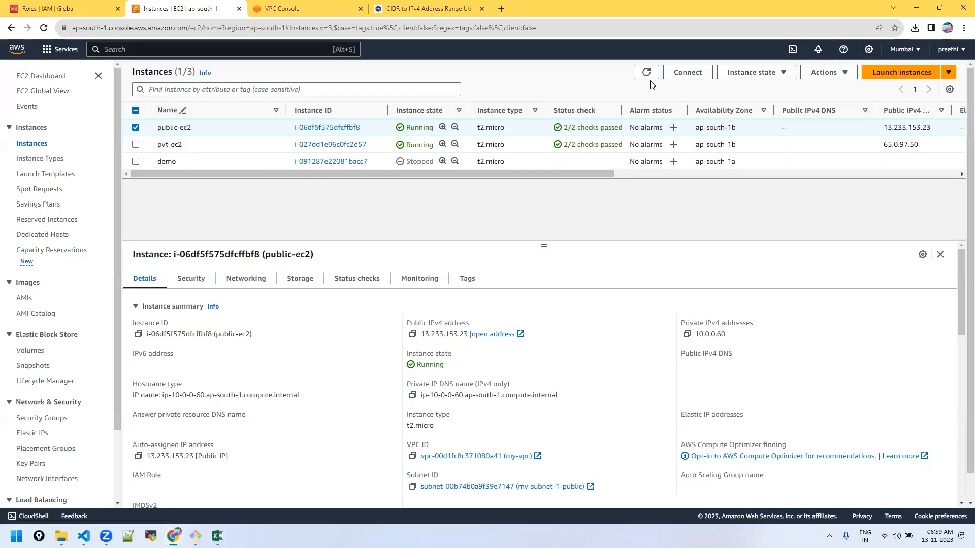
click(687, 72)
click(57, 313)
Step: Close both Git Bash terminal windows, ending the ssh processes still running in them
mouse_move(196, 535)
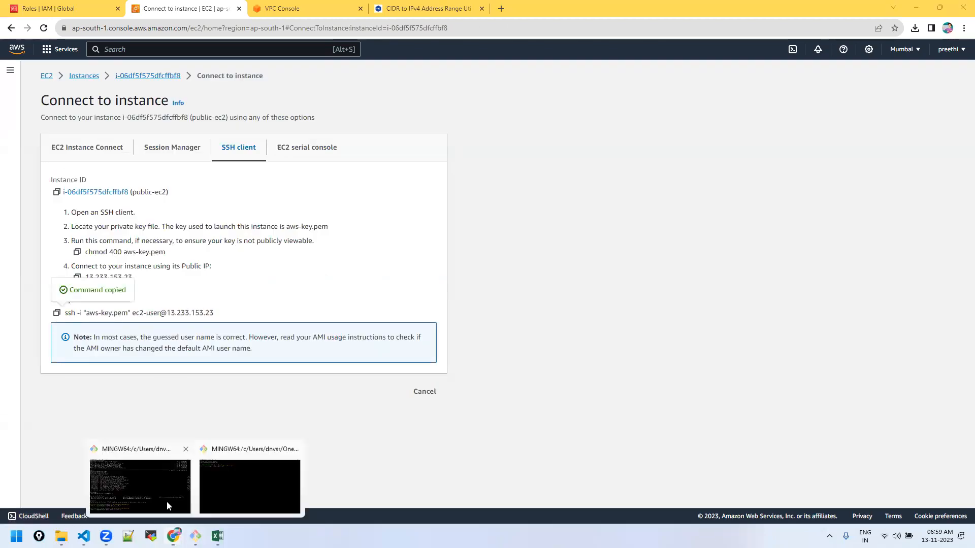
click(166, 501)
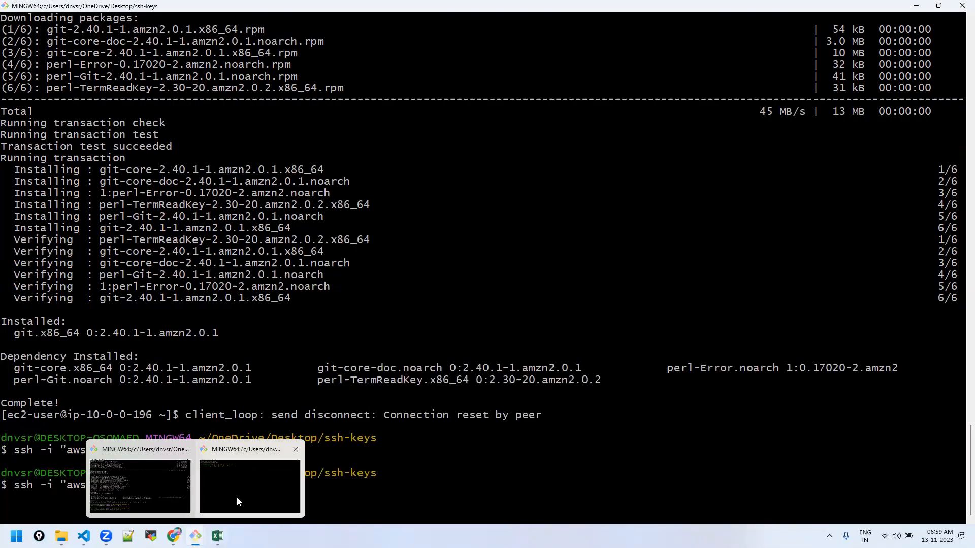
click(237, 497)
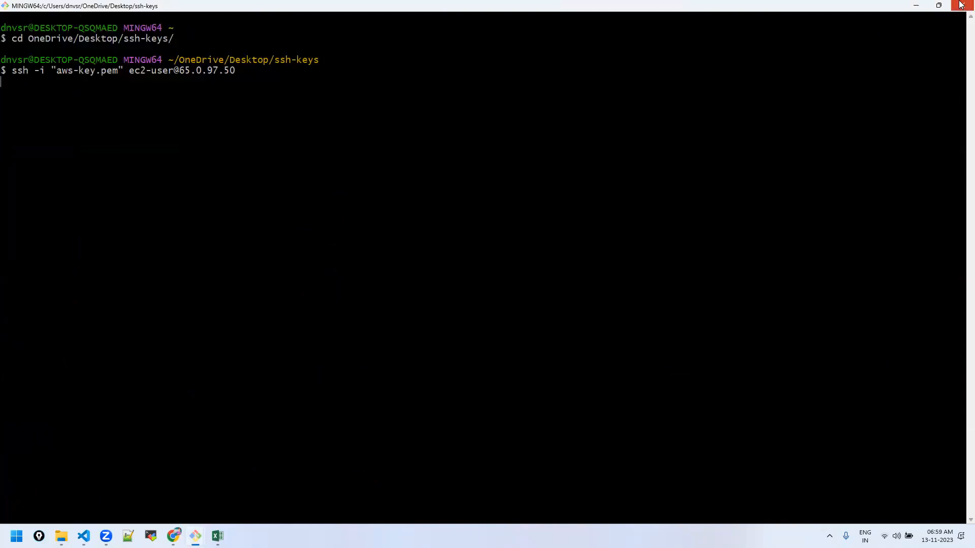
key(alt+F4)
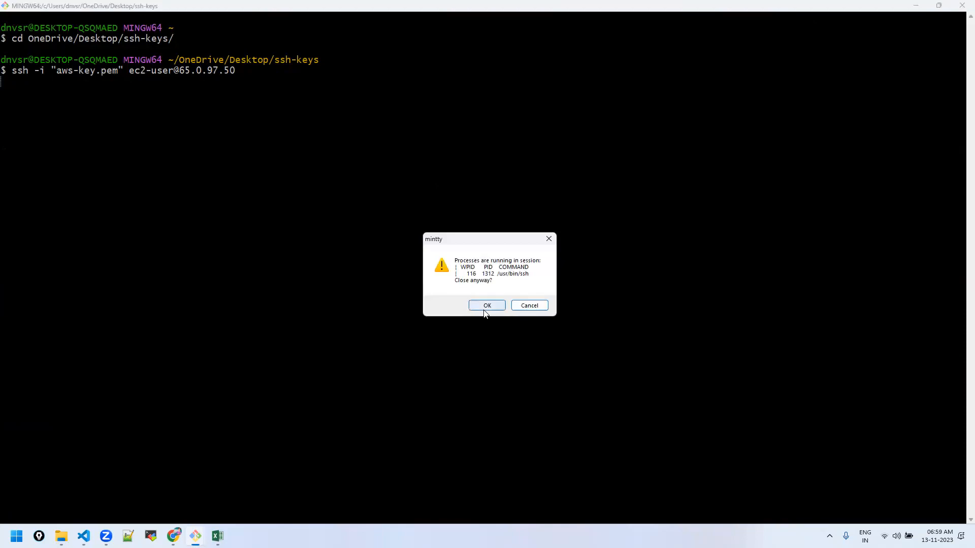
click(486, 306)
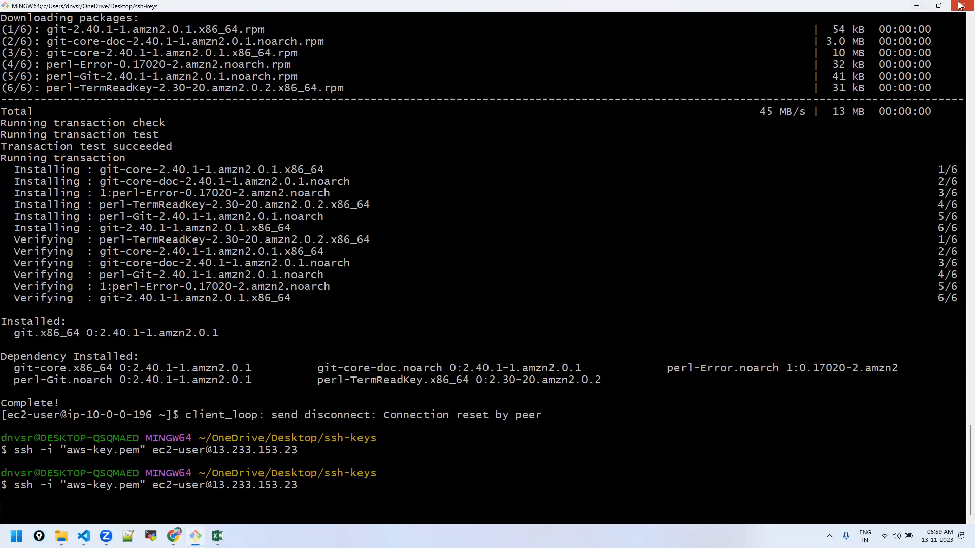
key(alt+F4)
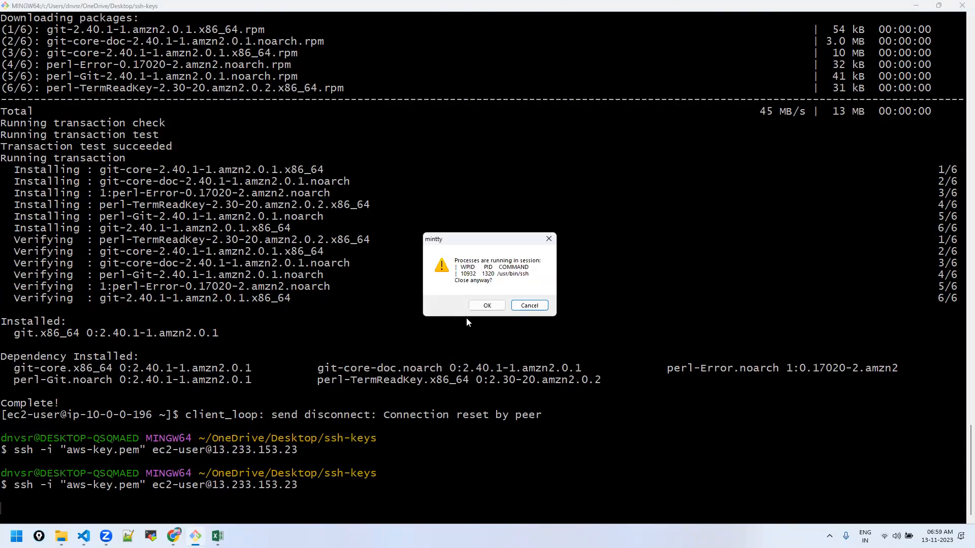
click(487, 305)
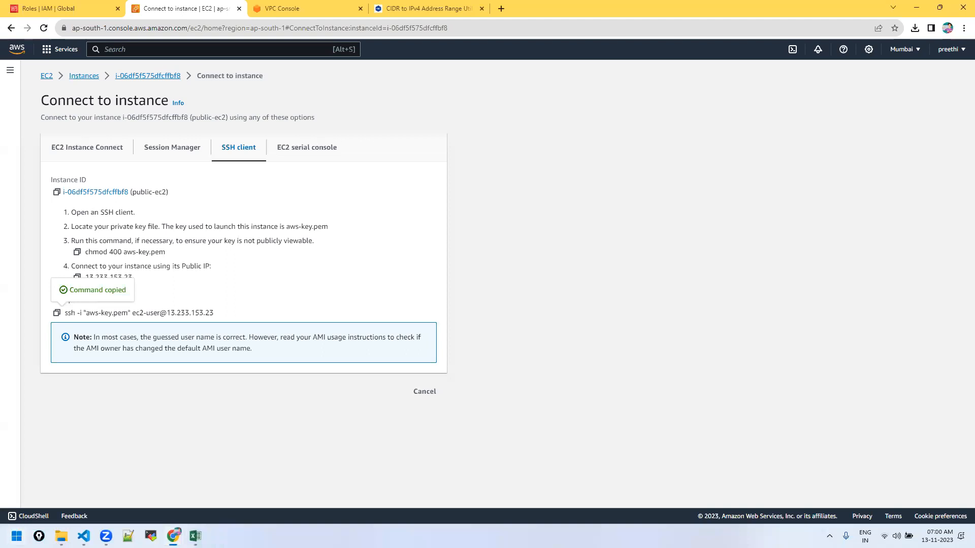
Step: Launch a new Git Bash terminal and maximize its window
key(super)
text(git)
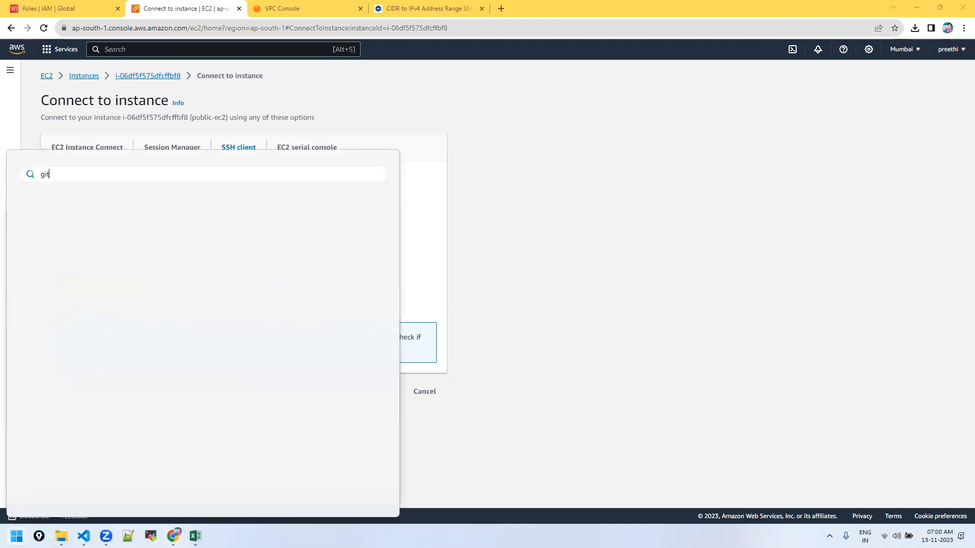
text(bash)
click(20, 536)
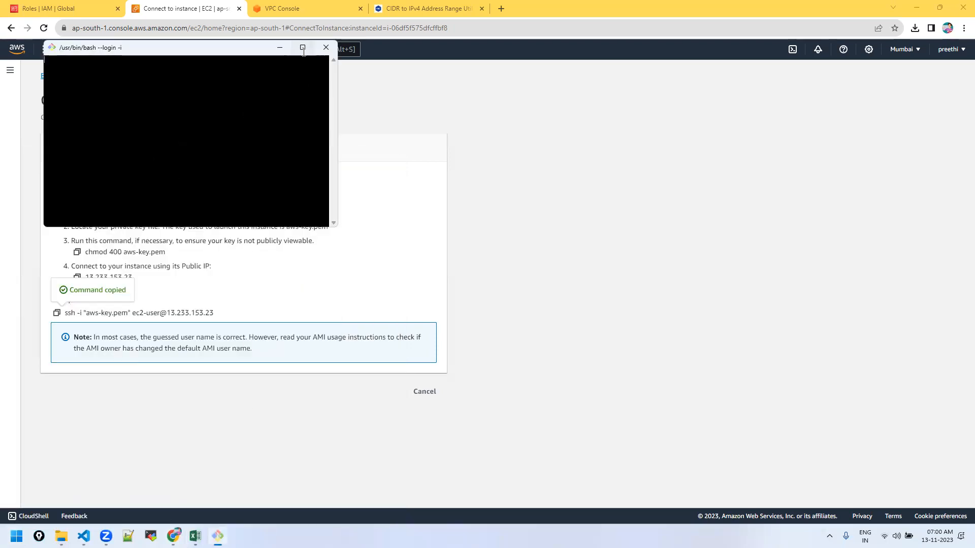
click(303, 47)
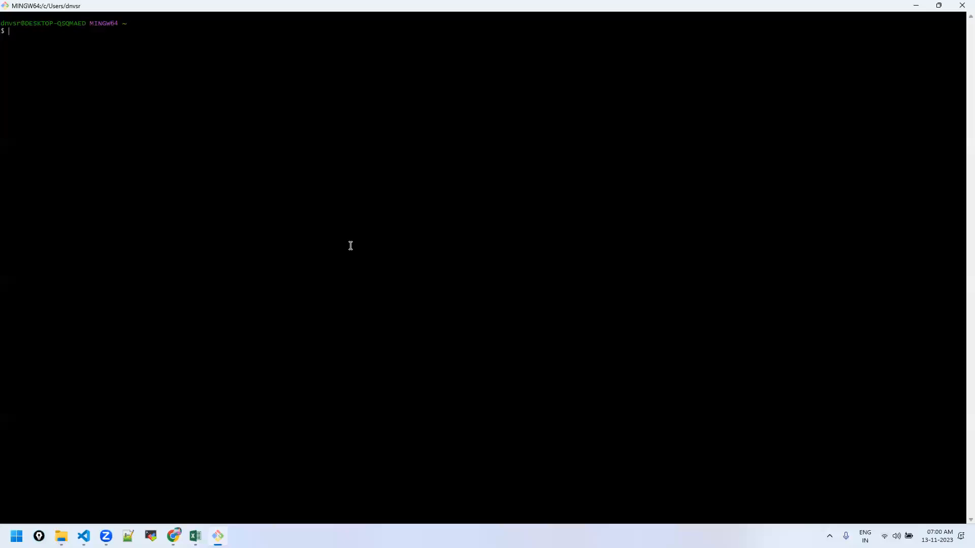
Step: Change the Git Bash working directory to OneDrive/Desktop/ssh-keys/
right_click(288, 198)
click(206, 198)
text(cd On)
key(Tab)
text(Desktop)
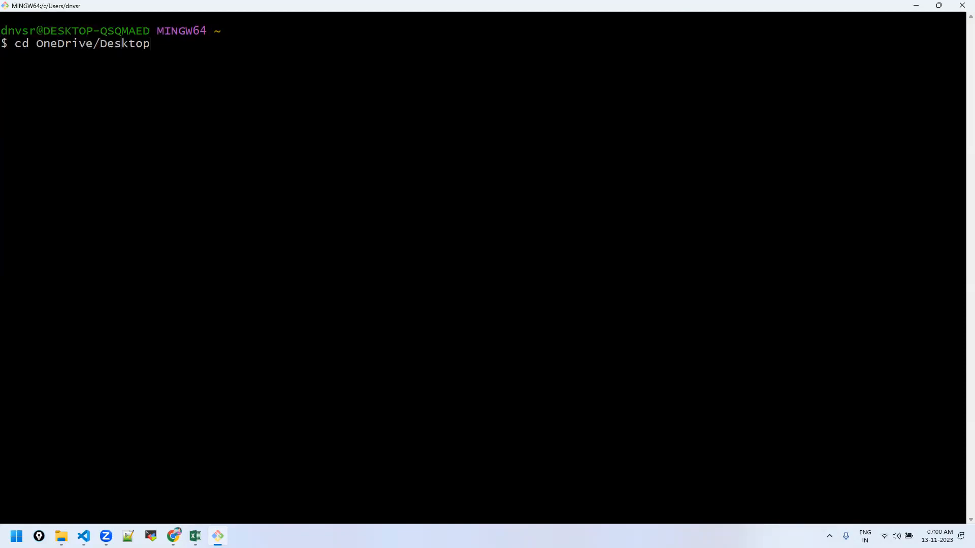
text(/ss)
key(Tab)
key(Return)
right_click(355, 198)
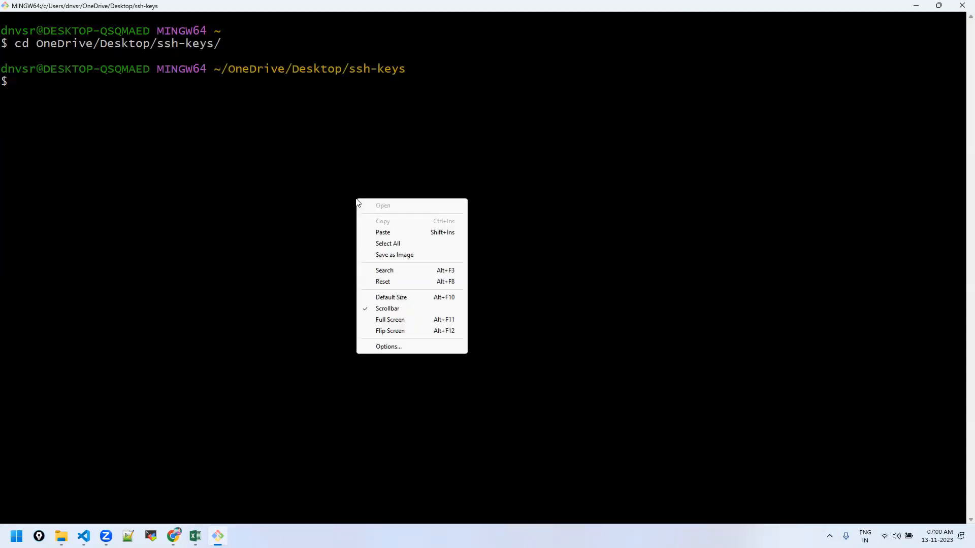
click(362, 231)
key(Return)
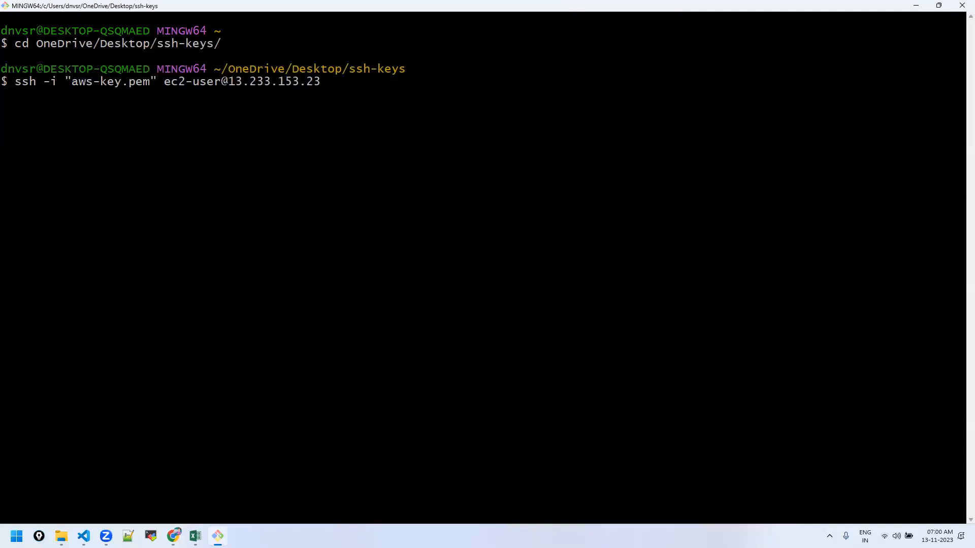
key(alt+Tab)
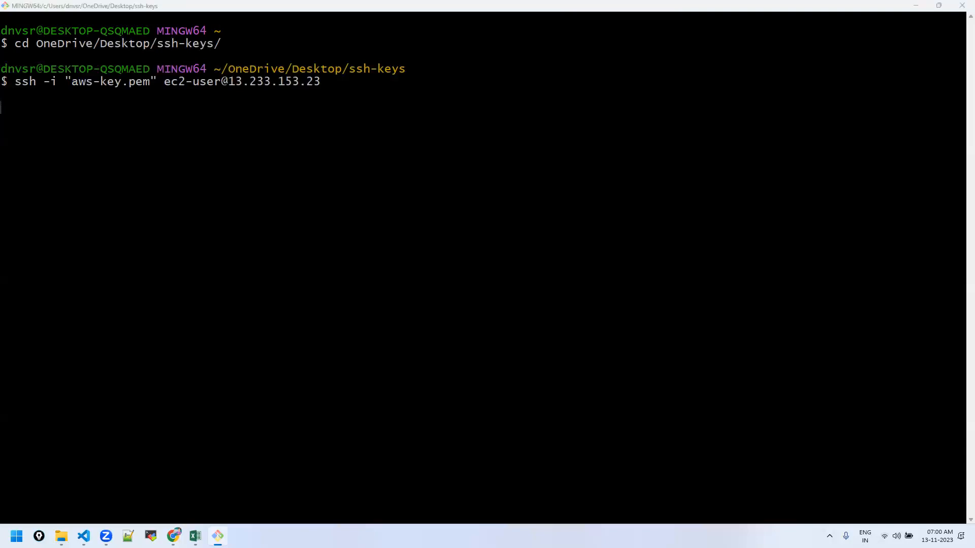
click(242, 178)
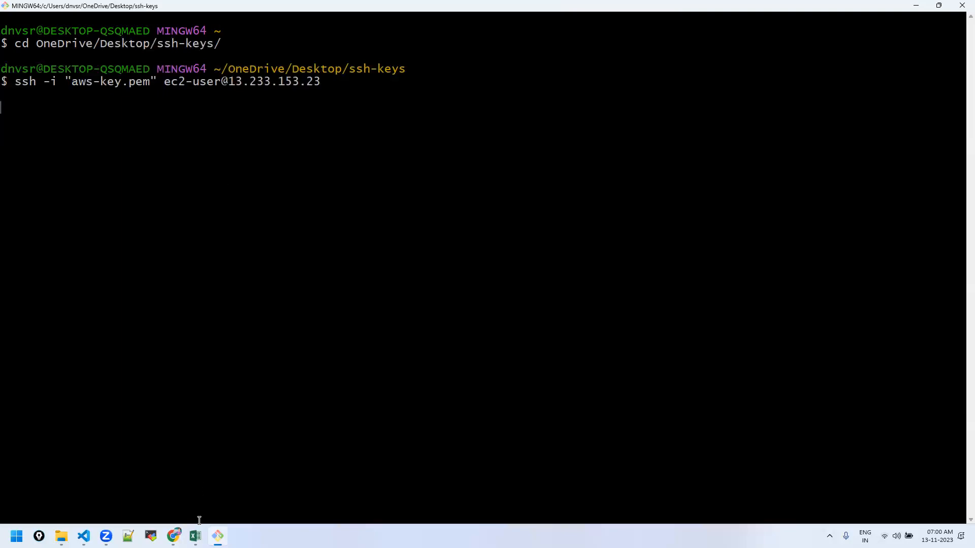
Step: Switch to MobaXterm and start a new SSH session with 13.233.153.23 as the remote host
click(151, 536)
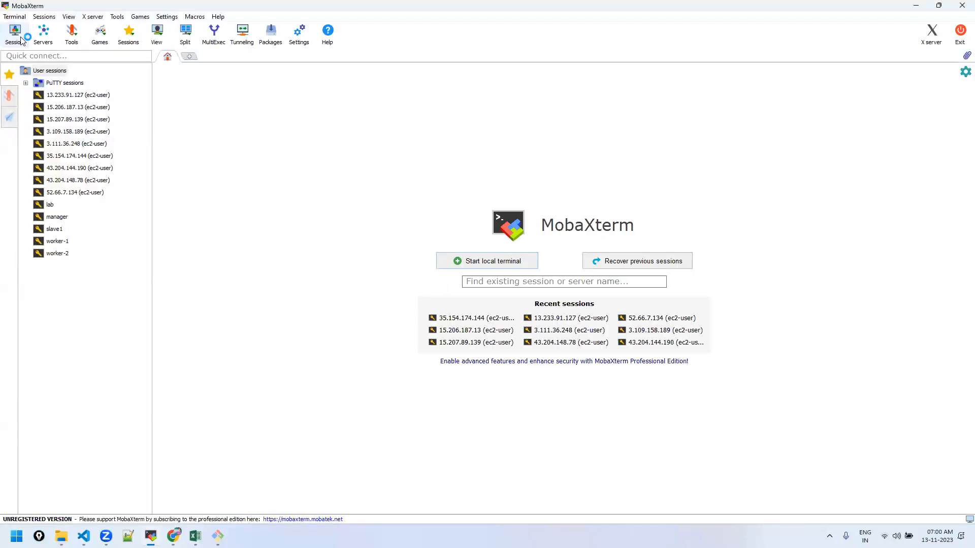
click(22, 40)
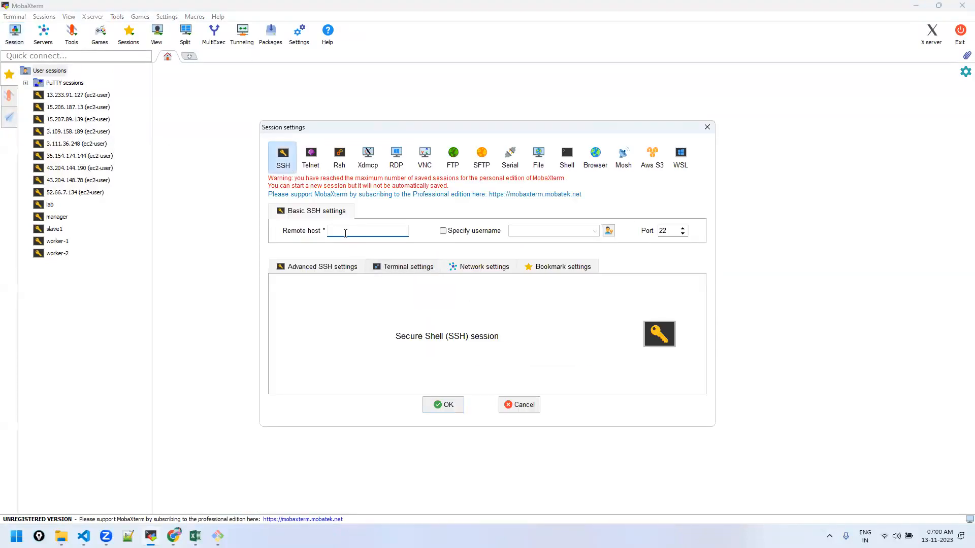
key(ctrl+v)
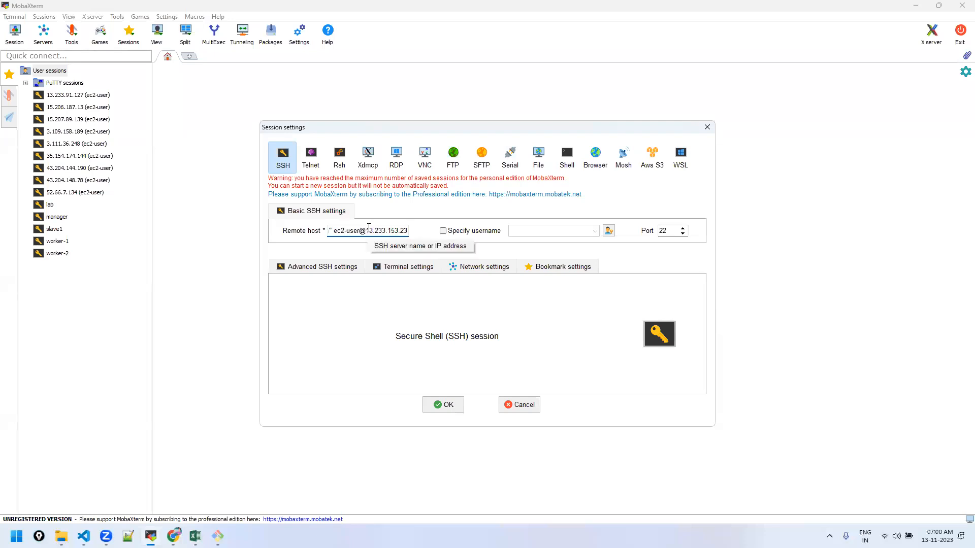
key(BackSpace)
key(BackSpace)
key(BackSpace)
key(BackSpace)
key(BackSpace)
key(BackSpace)
key(BackSpace)
key(BackSpace)
key(BackSpace)
key(BackSpace)
key(BackSpace)
key(BackSpace)
key(BackSpace)
key(BackSpace)
key(BackSpace)
key(BackSpace)
key(BackSpace)
key(BackSpace)
key(BackSpace)
key(BackSpace)
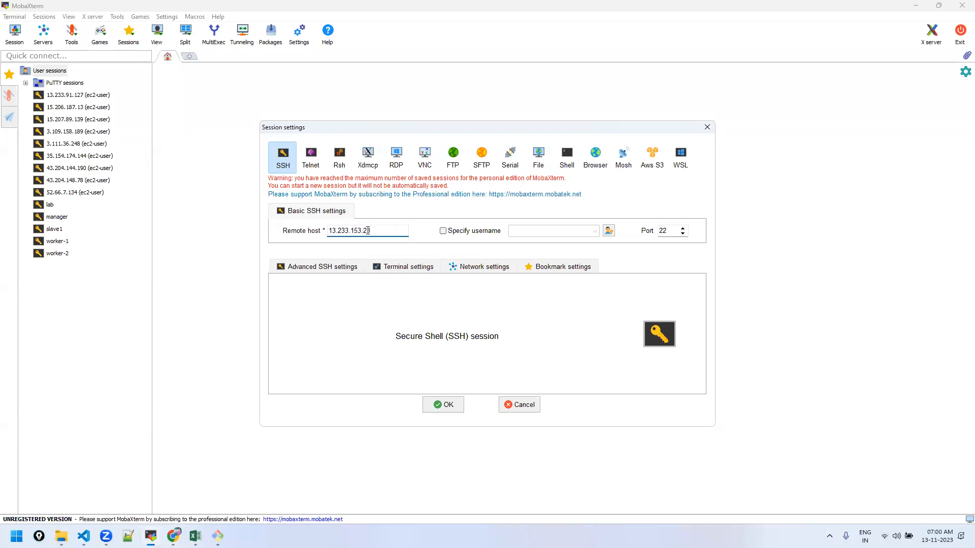
Step: Specify ec2-user as the session's username, choose a private key file, and connect
click(443, 231)
text(ec2-user)
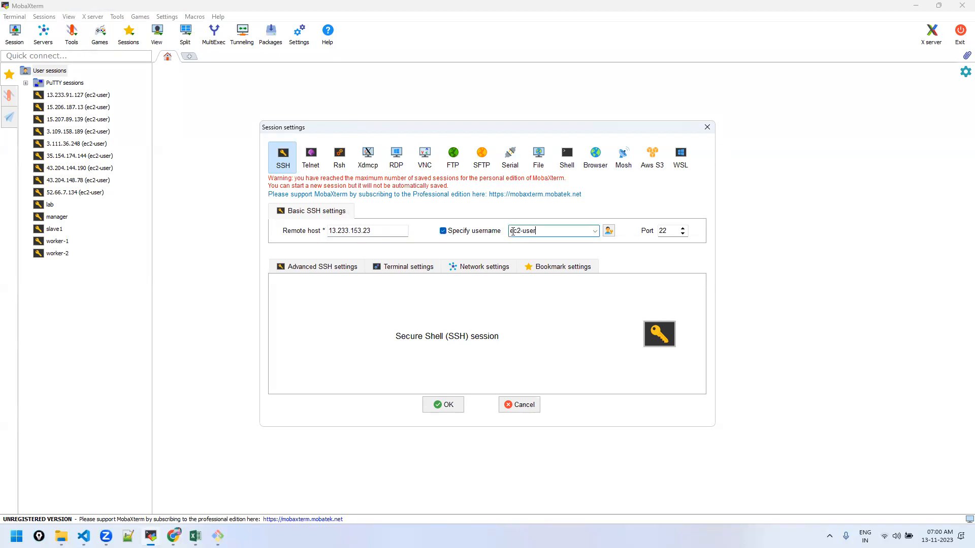
click(323, 267)
click(335, 357)
click(474, 358)
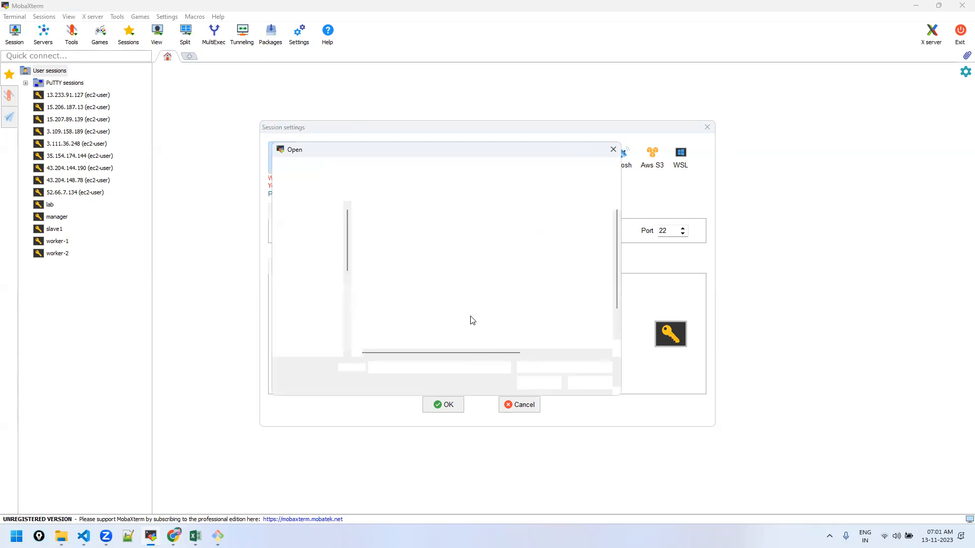
double_click(382, 287)
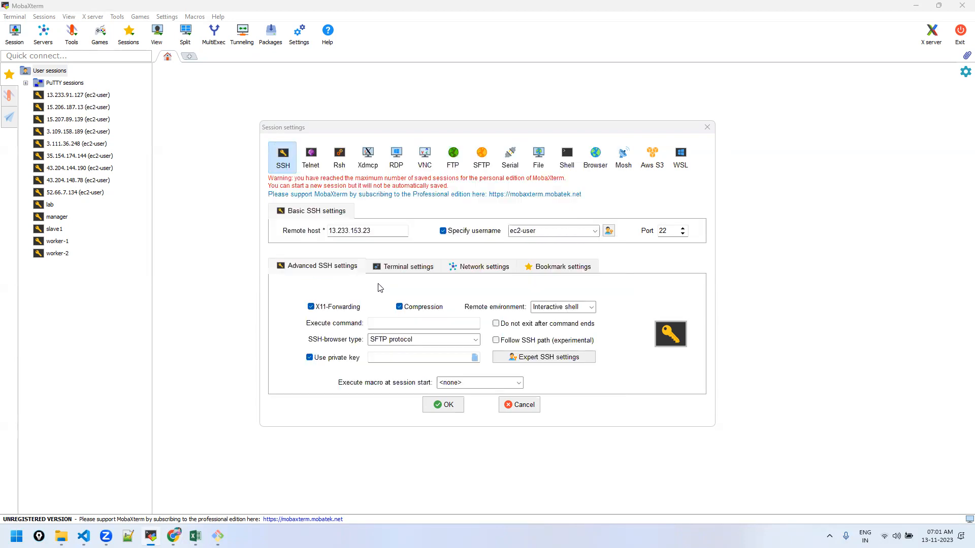
click(436, 406)
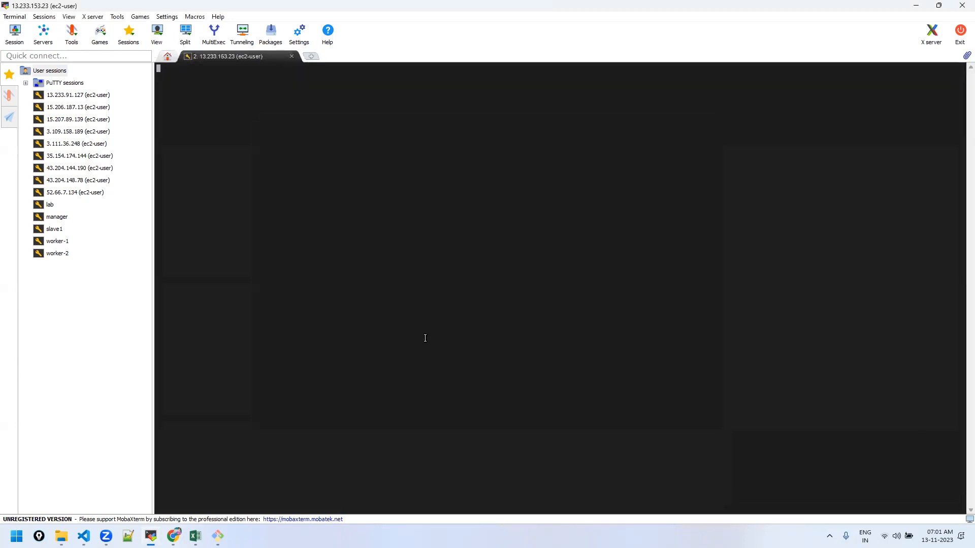
Step: Clear the remote terminal and switch to the root user with sudo su -
scroll(425, 338, up, 3)
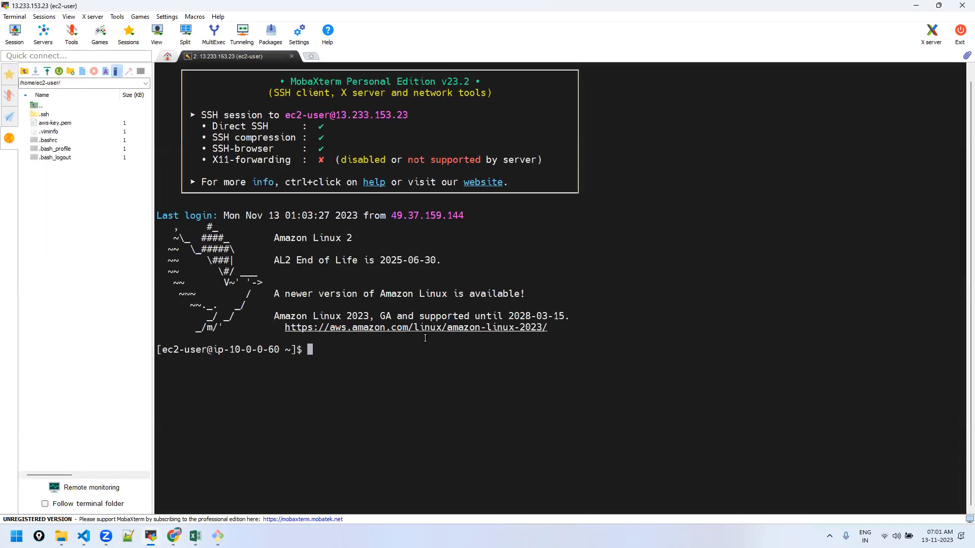
text(clear)
key(Return)
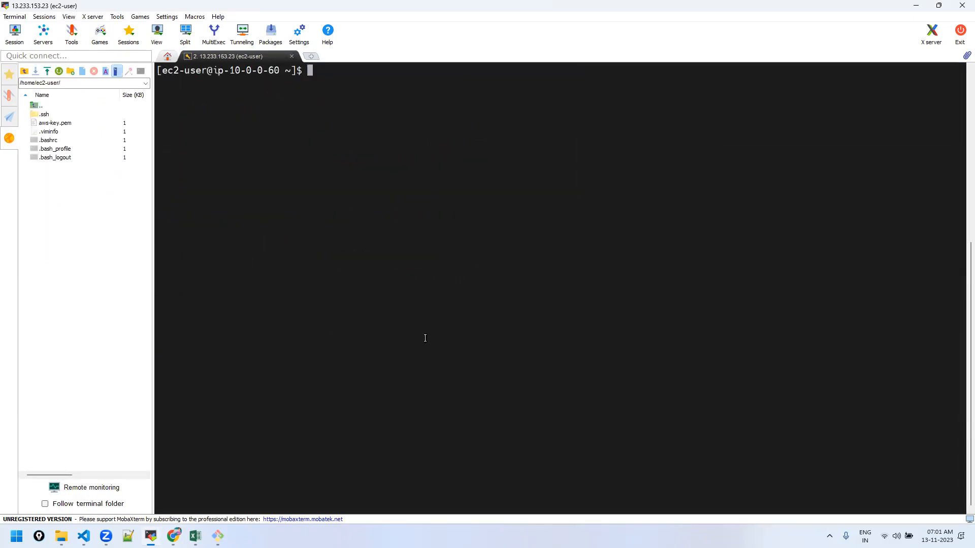
text(sudo su -)
key(Return)
key(Return)
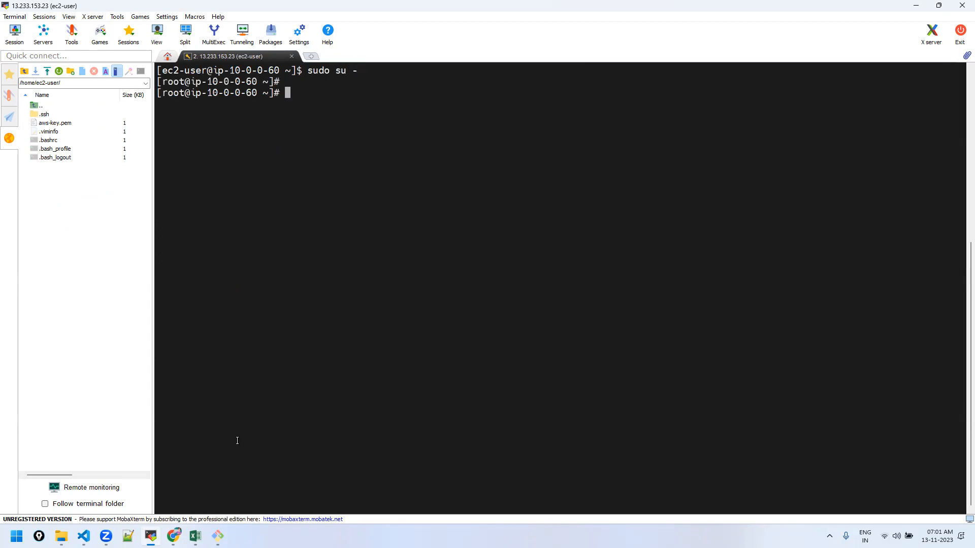
Step: Close the Git Bash window with its running ssh process, and minimize MobaXterm to return to Chrome
key(alt+Tab)
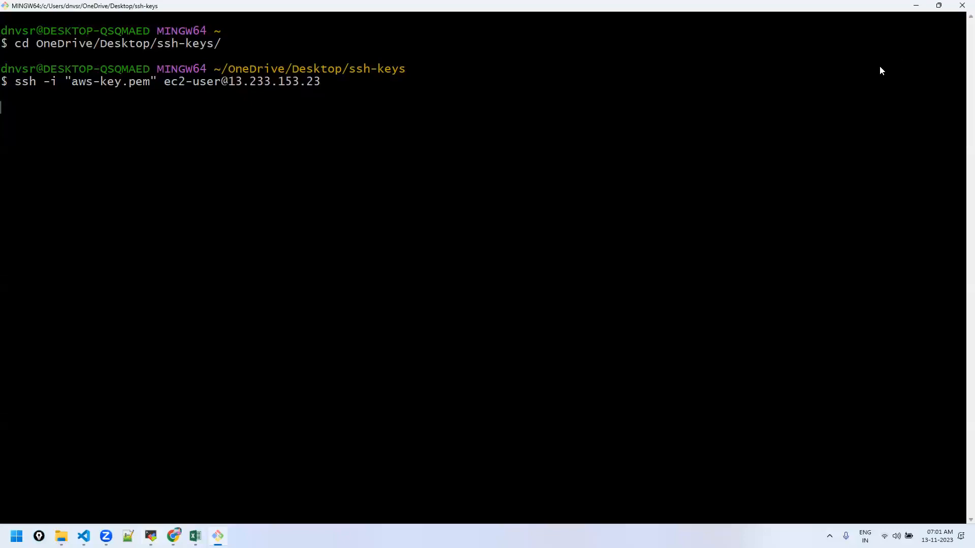
key(alt+F4)
click(479, 303)
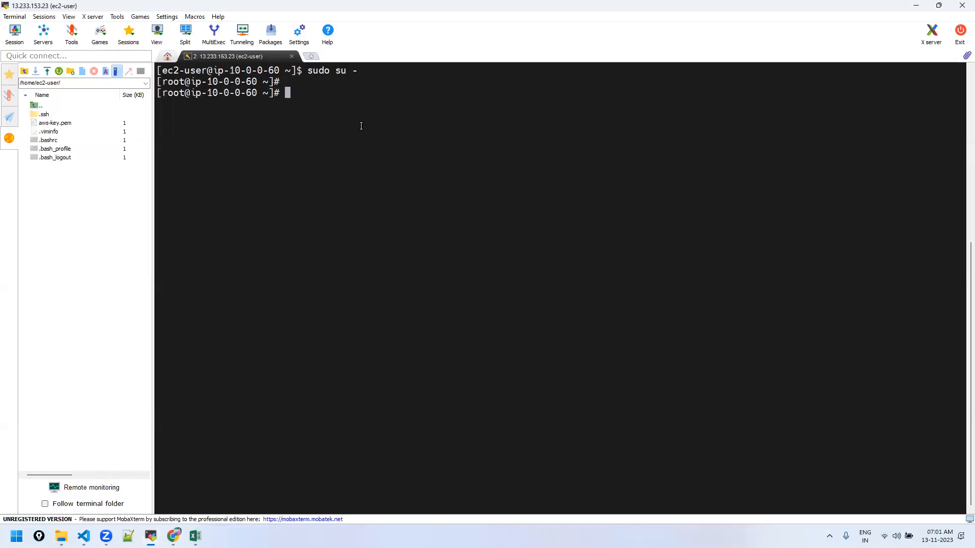
click(916, 5)
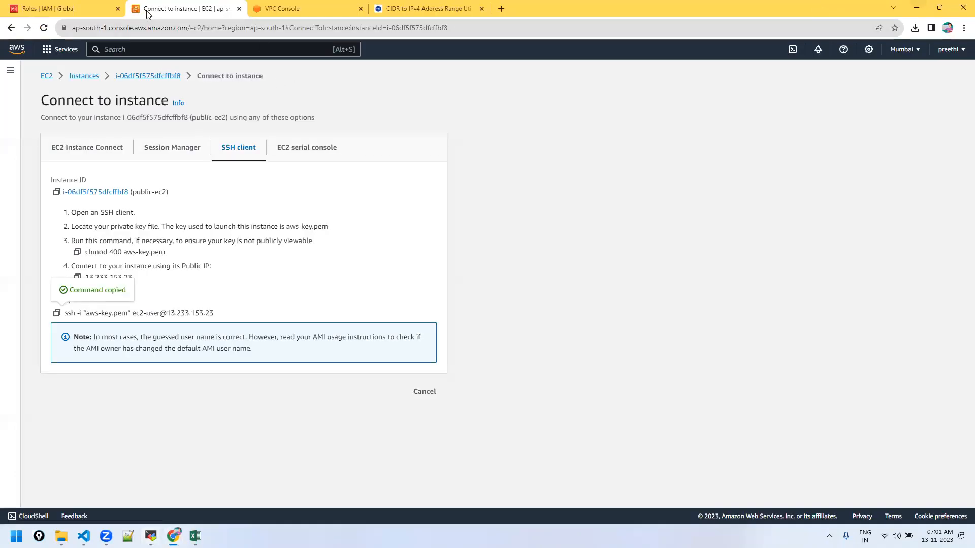
Step: Switch to the VPC console tab and restore its NAT gateways page
click(70, 8)
click(203, 8)
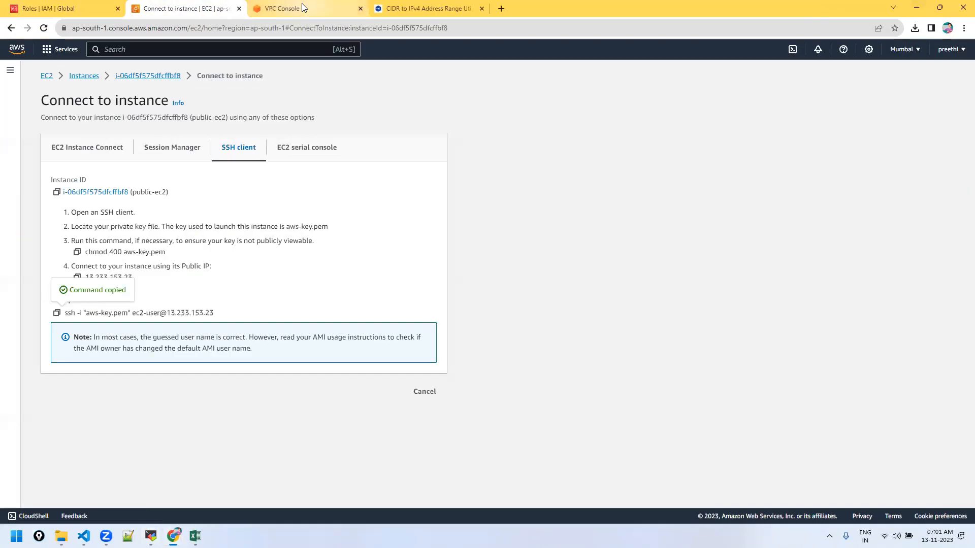
click(301, 6)
click(615, 321)
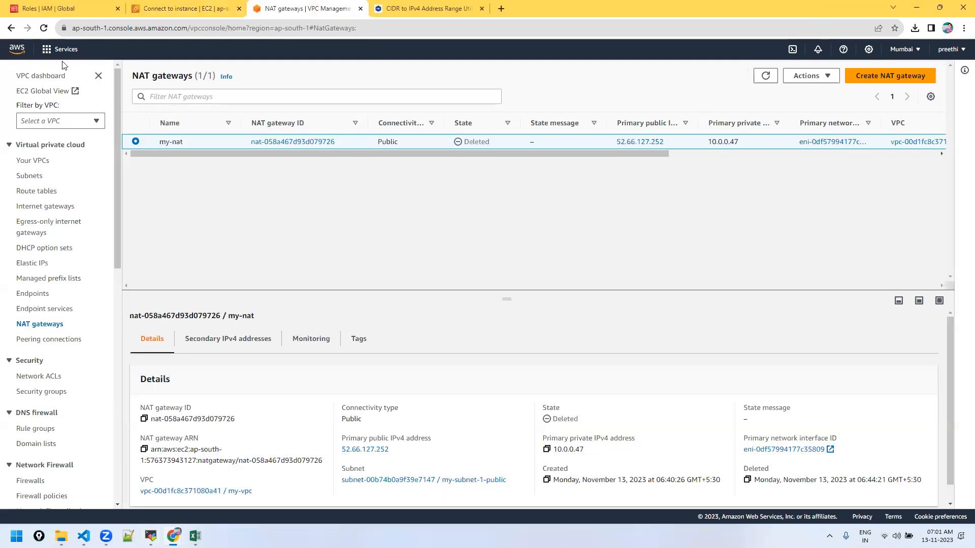
Step: Go to the S3 service, open the sampleappbucket-1 bucket, and select index.zip
click(66, 49)
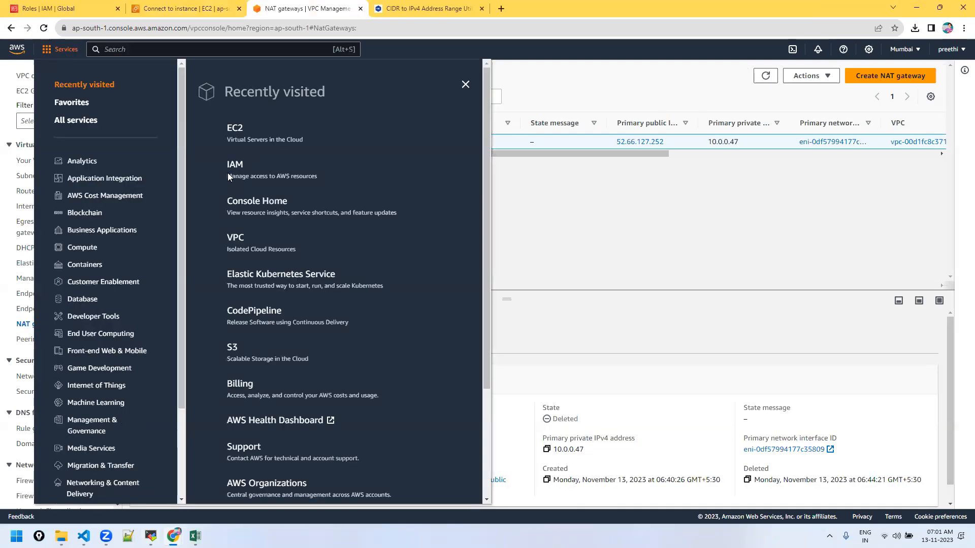
click(233, 348)
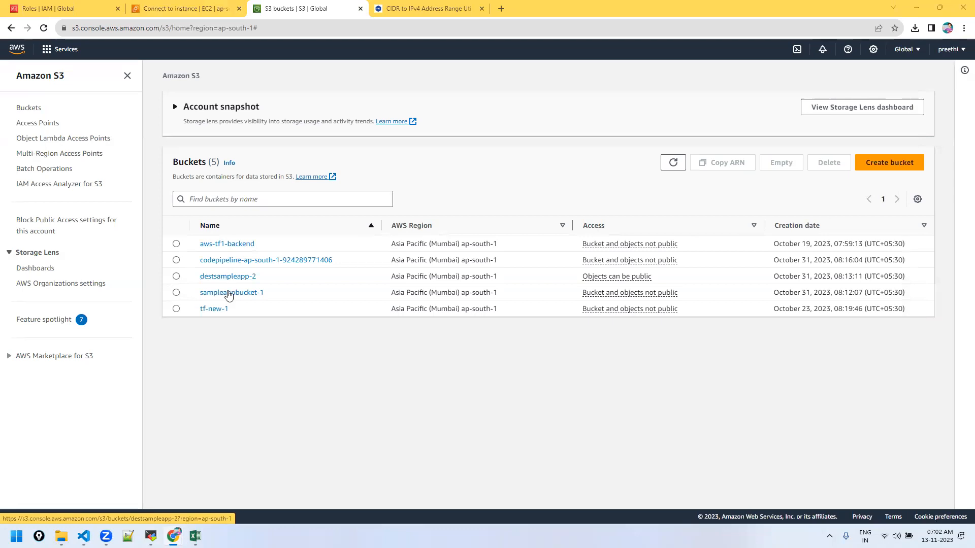
click(229, 293)
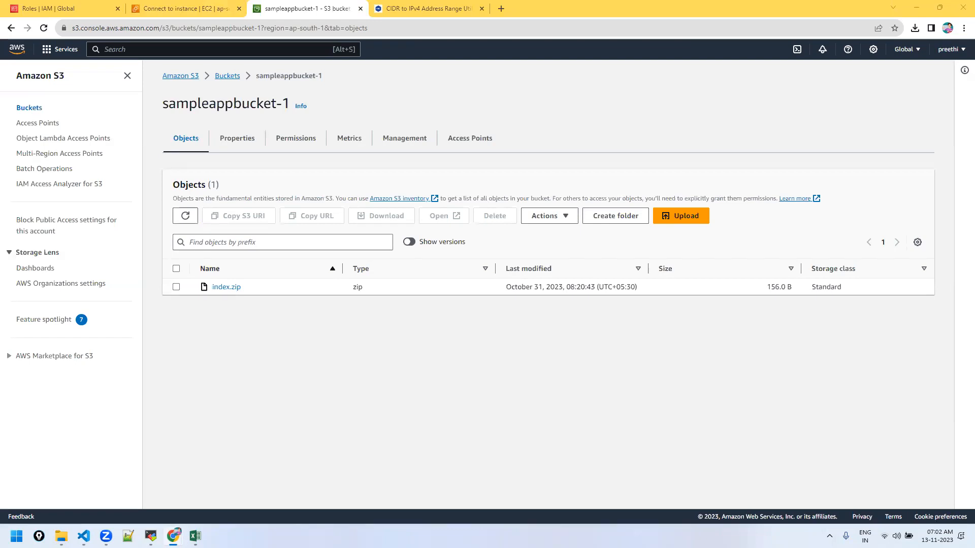
click(176, 287)
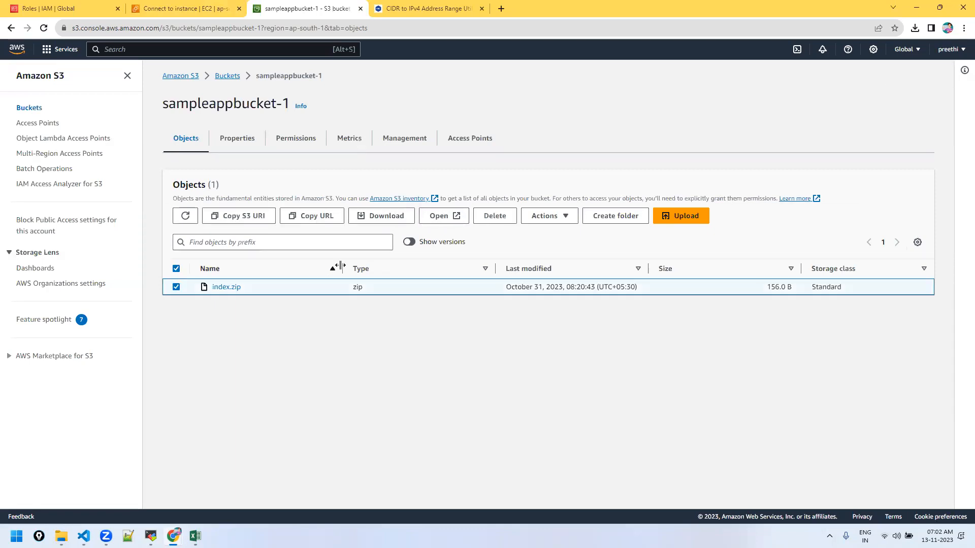
Step: Deselect index.zip and check the signed-in account's menu before closing it
click(178, 288)
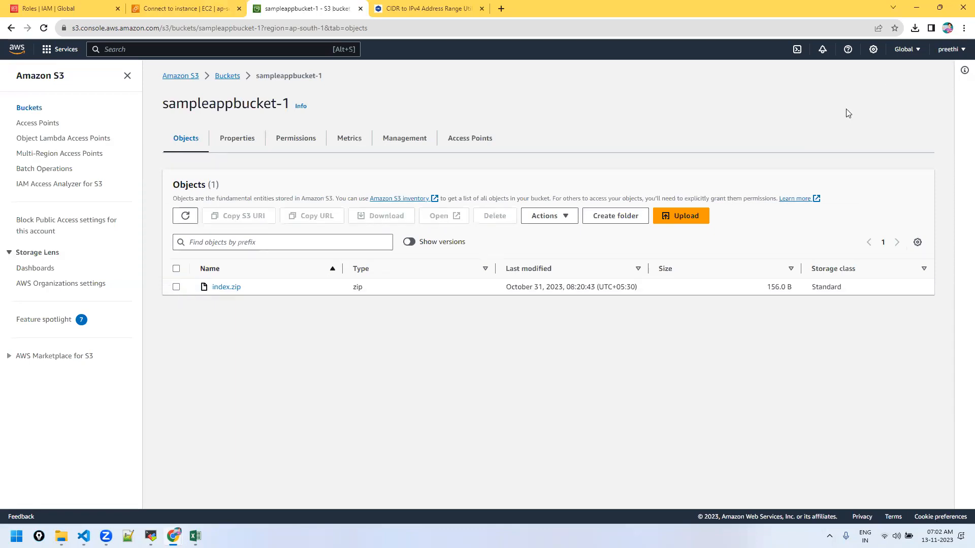
click(948, 49)
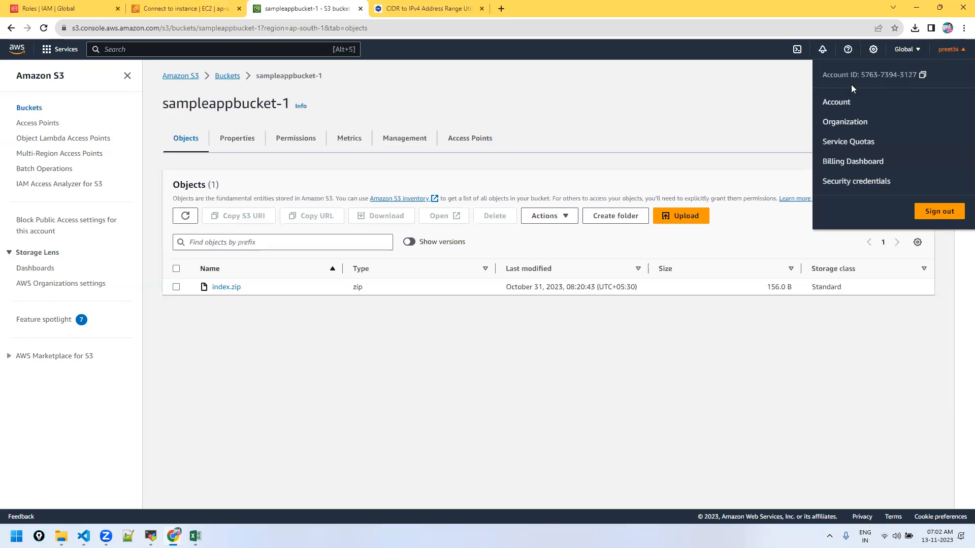
click(731, 117)
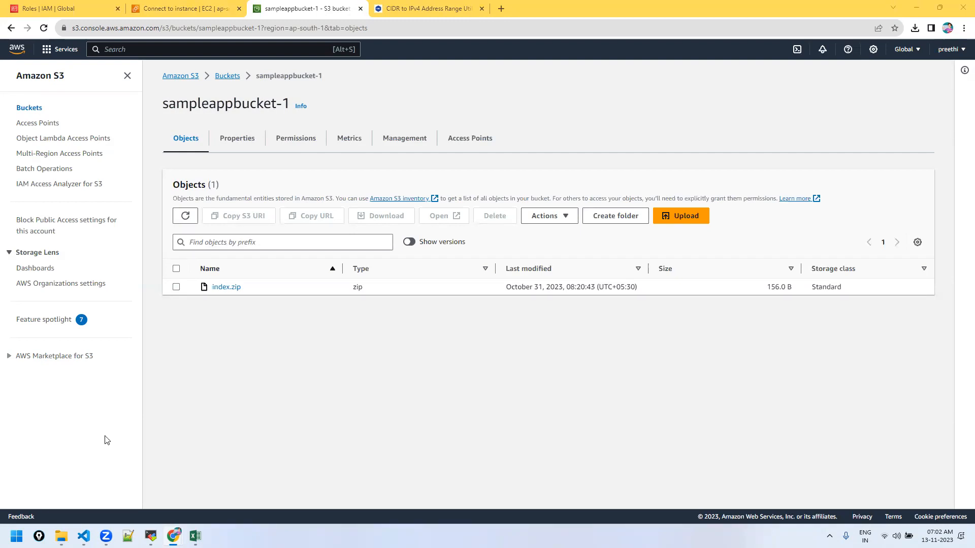
Step: Switch to MobaXterm and begin the command aws s3 cp s3:// at the root prompt without running it
click(150, 536)
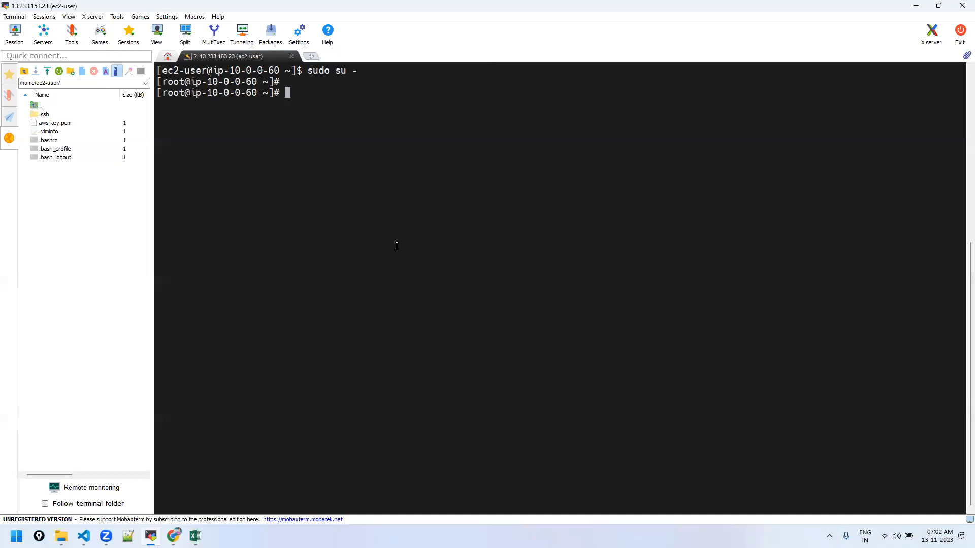
text(aws s3)
key(alt+Tab)
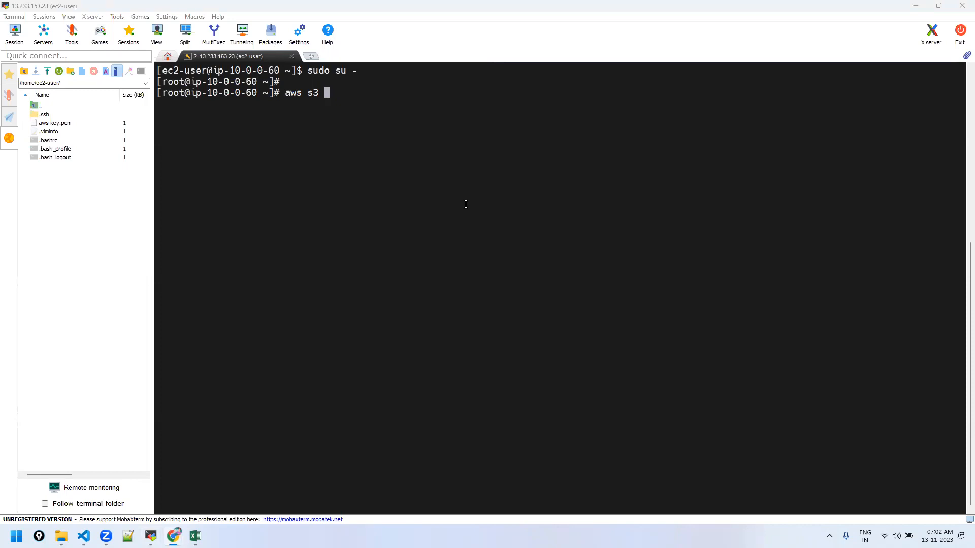
key(alt+Tab)
text(cp s3://)
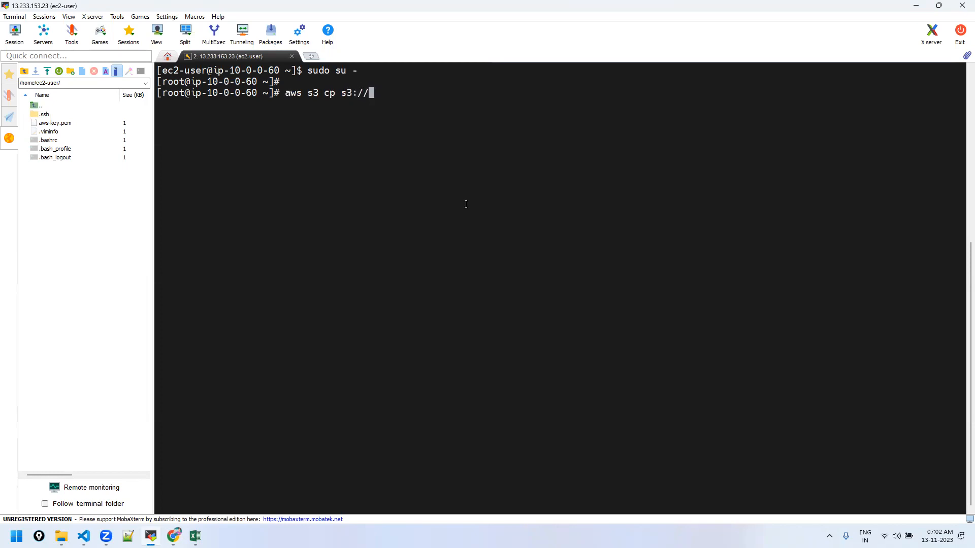
Step: Return to Chrome and copy the bucket name sampleappbucket-1 from the S3 page heading
click(916, 6)
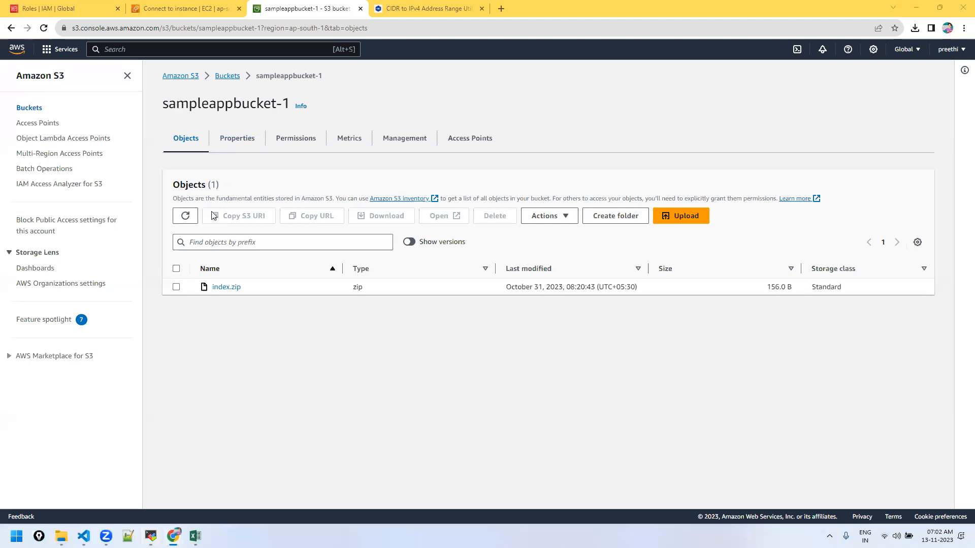
drag(246, 104, 287, 108)
key(ctrl+c)
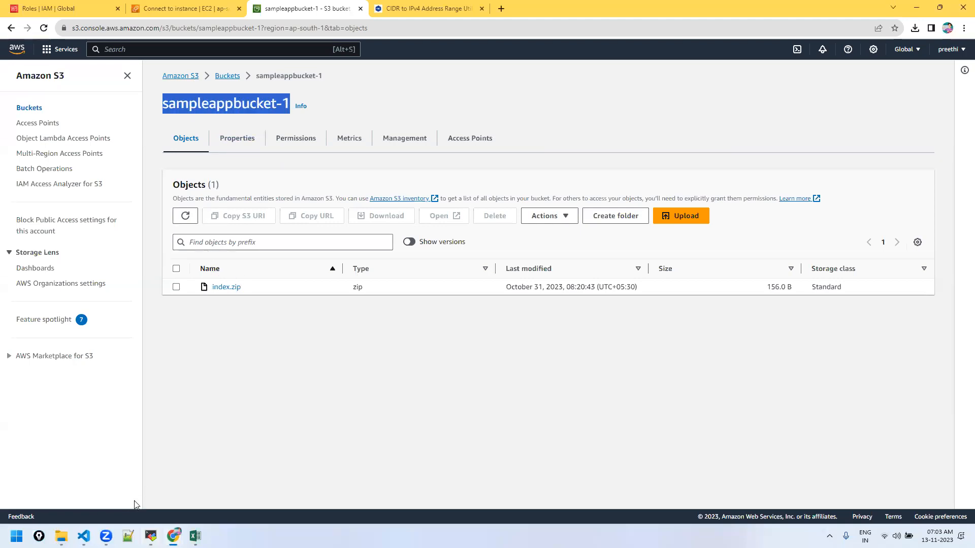
Step: In MobaXterm, complete the command as aws s3 cp s3://sampleappbucket-1/index.zip index.zip and run it
click(151, 536)
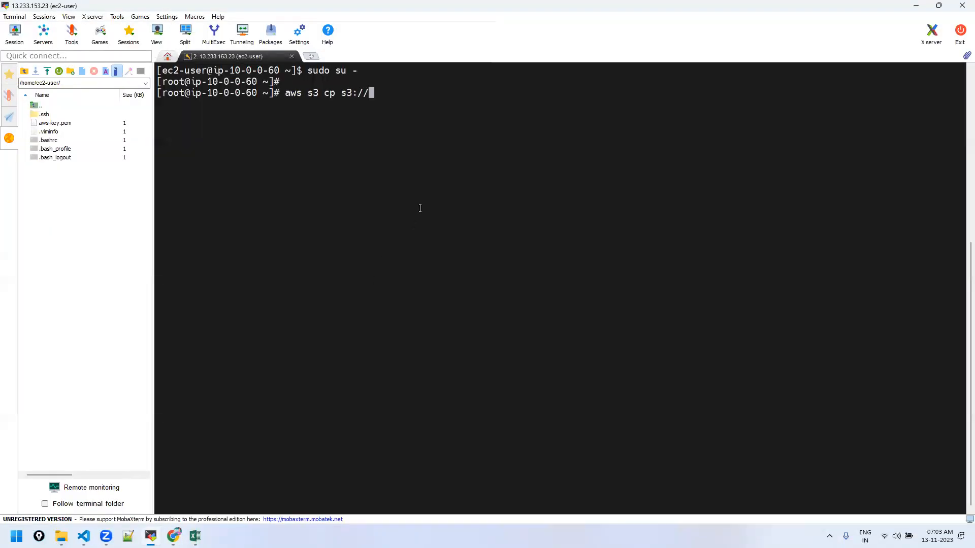
right_click(420, 208)
text(/index.zip)
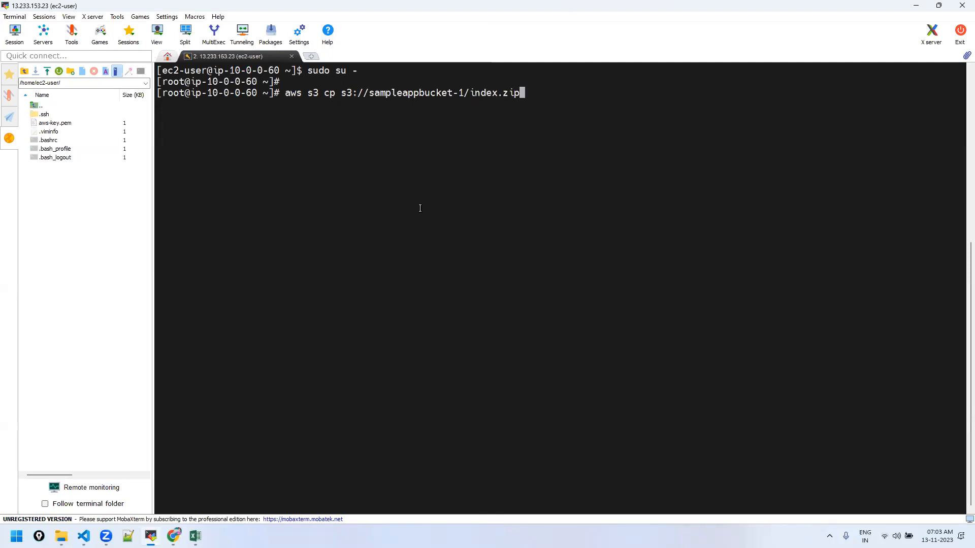
text( index.zip)
key(Return)
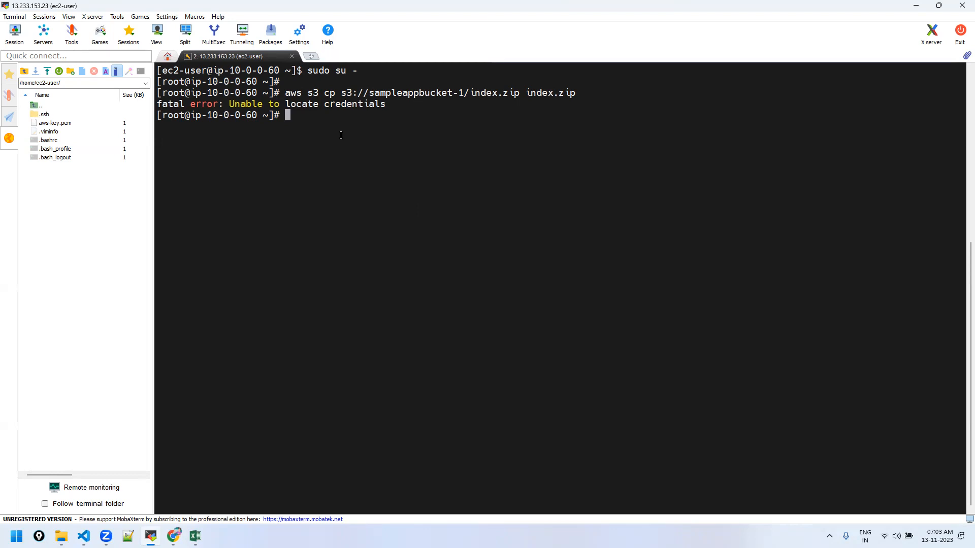
Step: Run aws configure and cancel it at the access key prompt
text(aws configure)
key(Return)
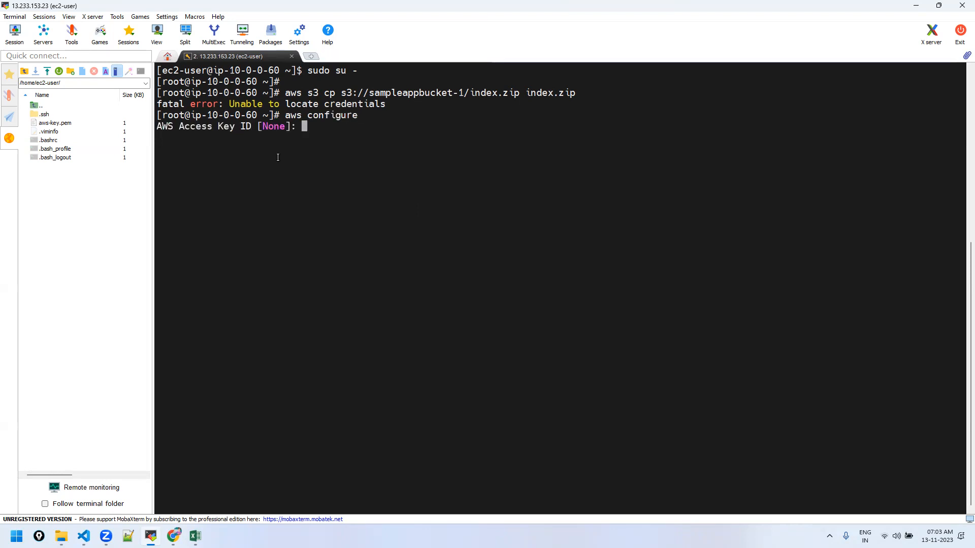
key(ctrl+c)
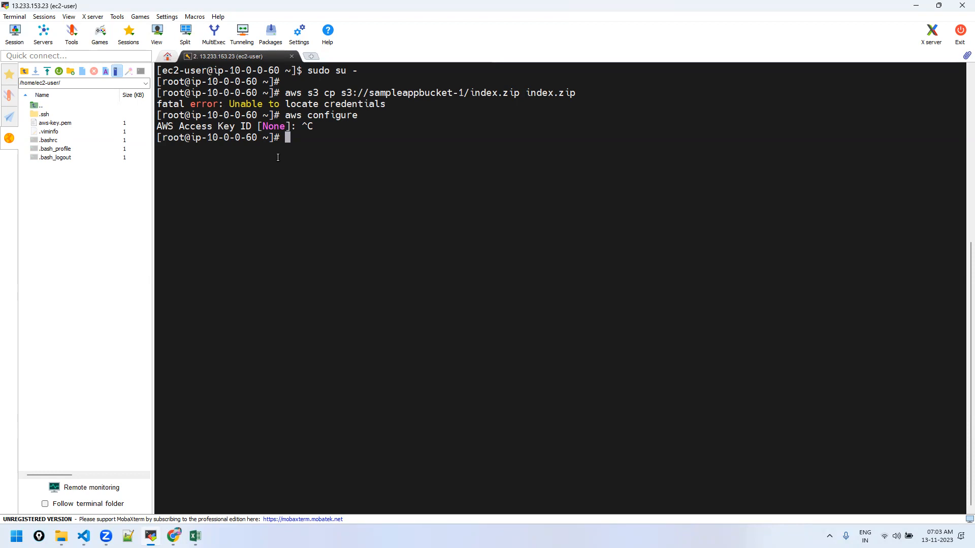
Step: Return to the IAM console in Chrome and open demo-user from the users list
click(916, 5)
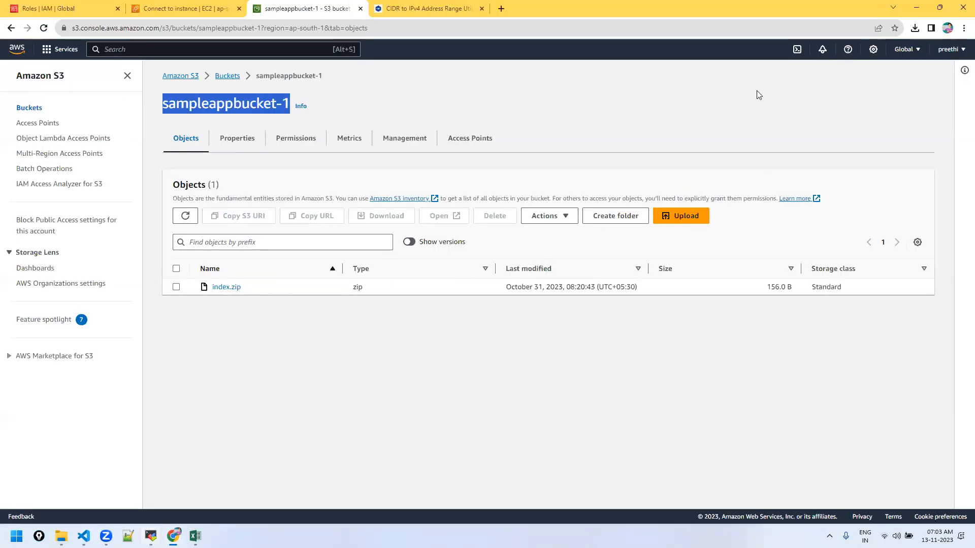
click(173, 8)
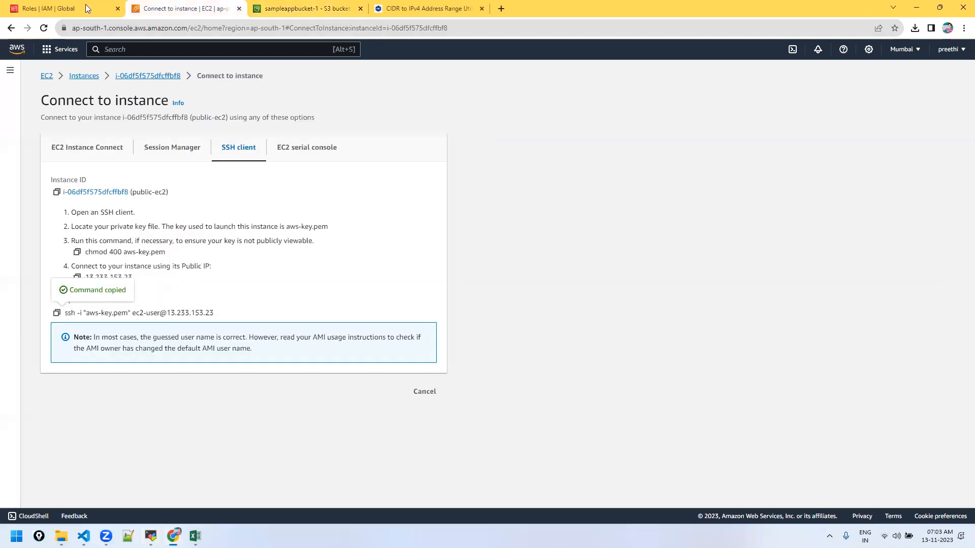
click(56, 8)
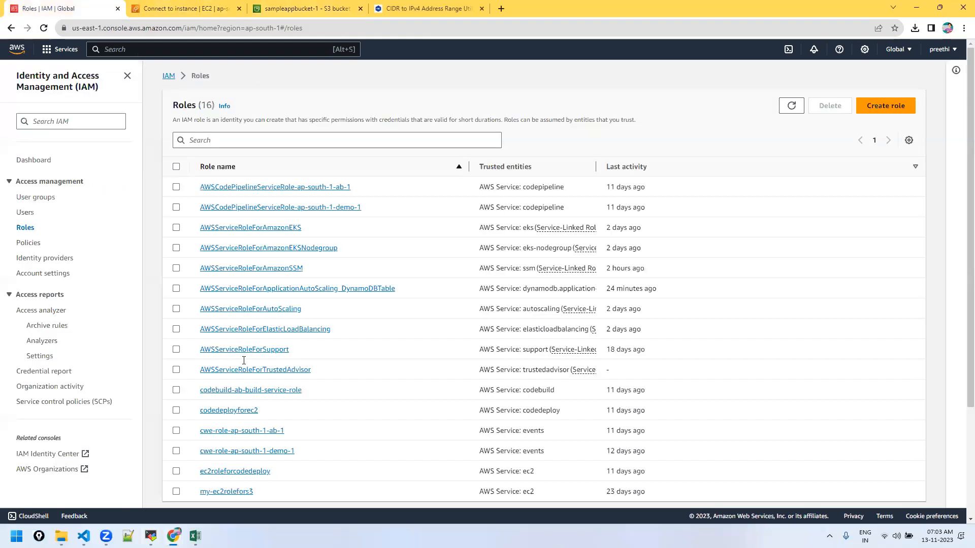
click(26, 213)
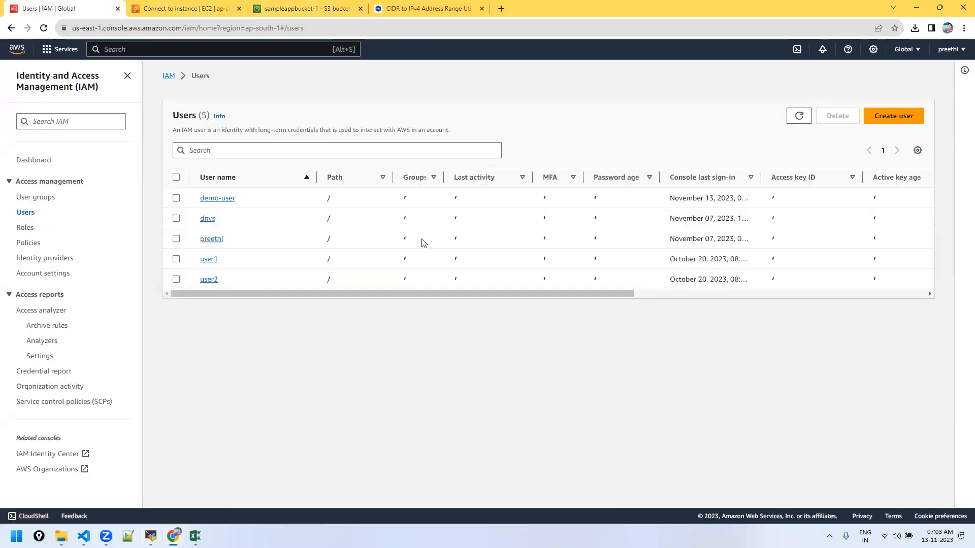
click(232, 199)
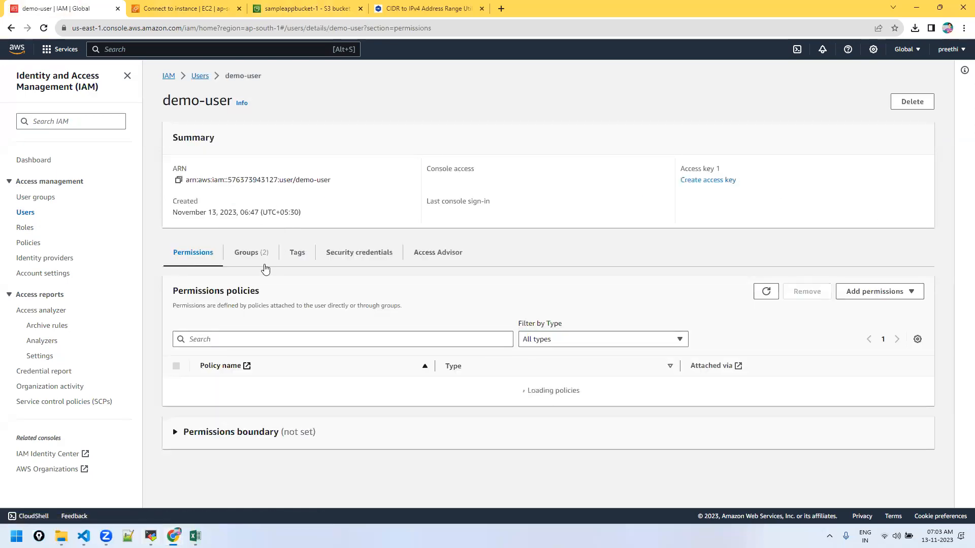
Step: Review demo-user's permissions policies and security credentials, including the option to create an access key
scroll(330, 410, down, 3)
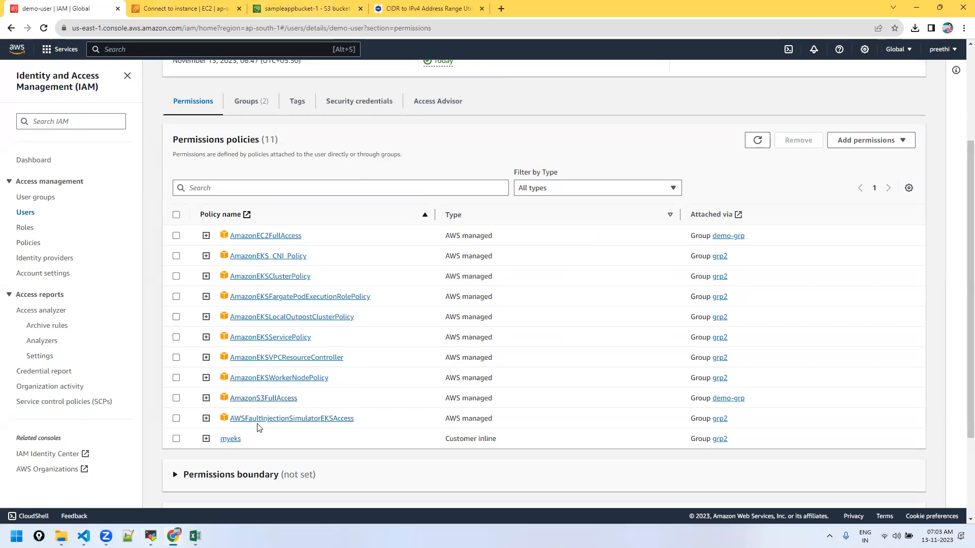
scroll(297, 392, up, 3)
click(346, 258)
scroll(434, 324, down, 4)
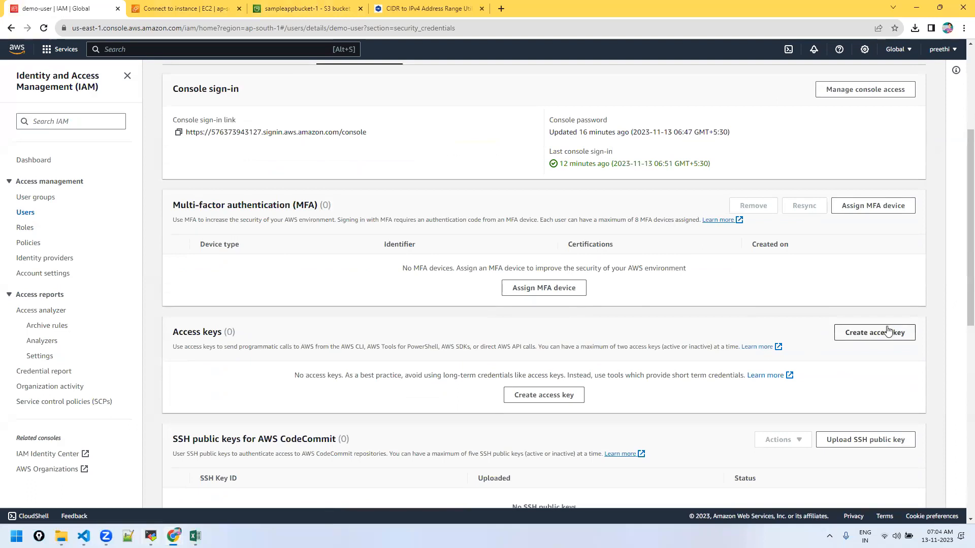
click(888, 332)
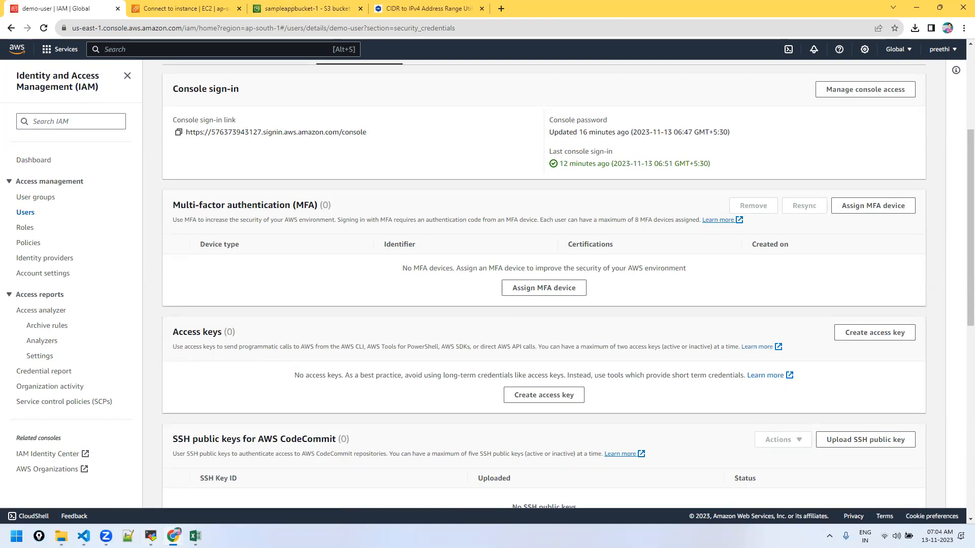
scroll(395, 246, up, 4)
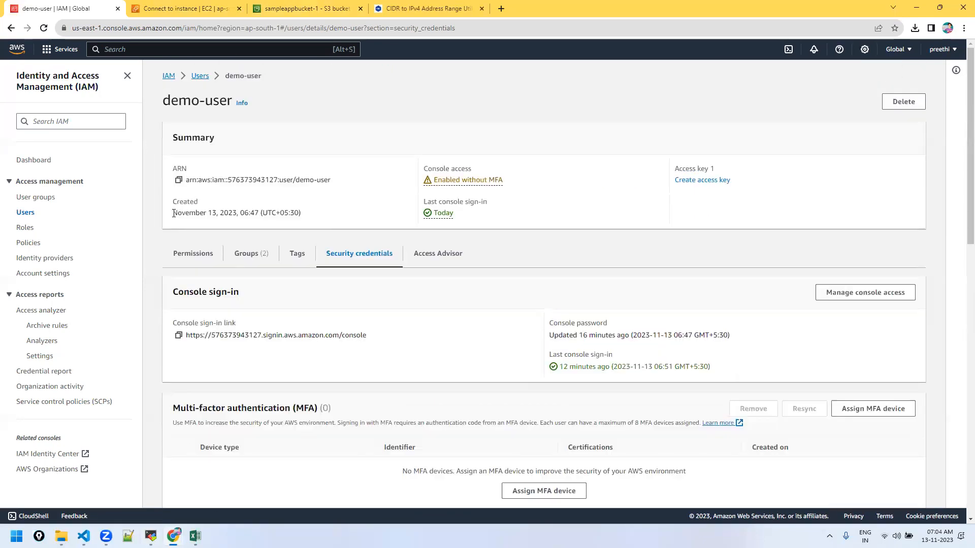
Step: Start a new IAM role with AWS service as the trusted entity type and EC2 as the use case
click(25, 212)
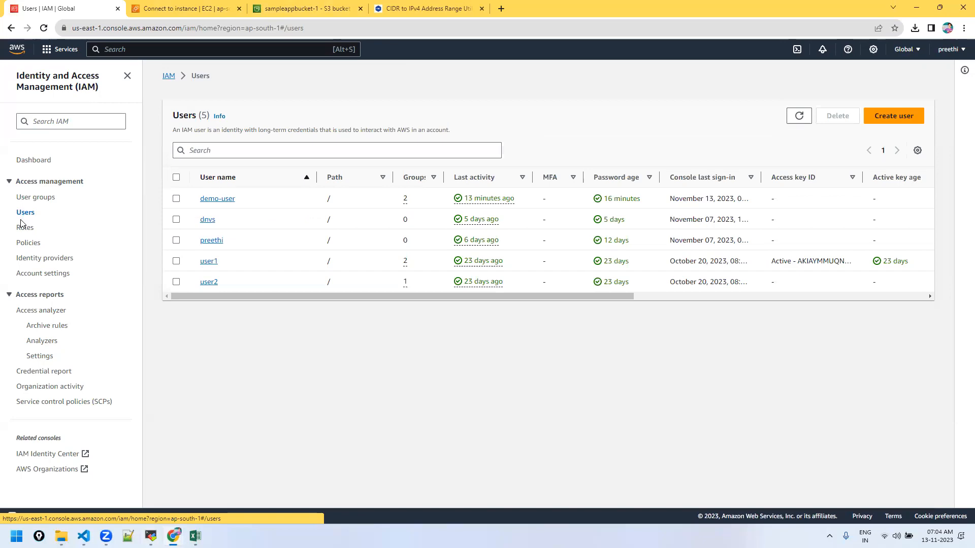
click(25, 228)
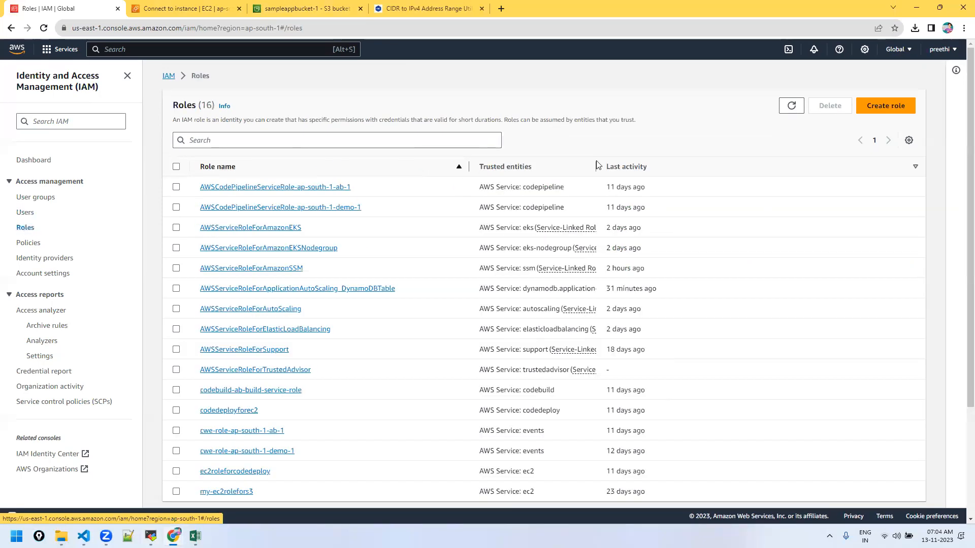
click(896, 105)
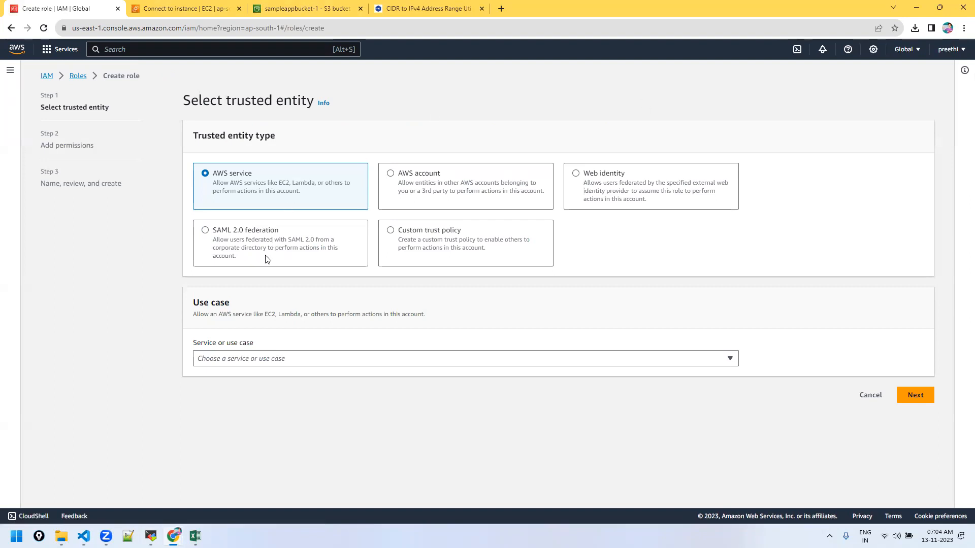
click(244, 359)
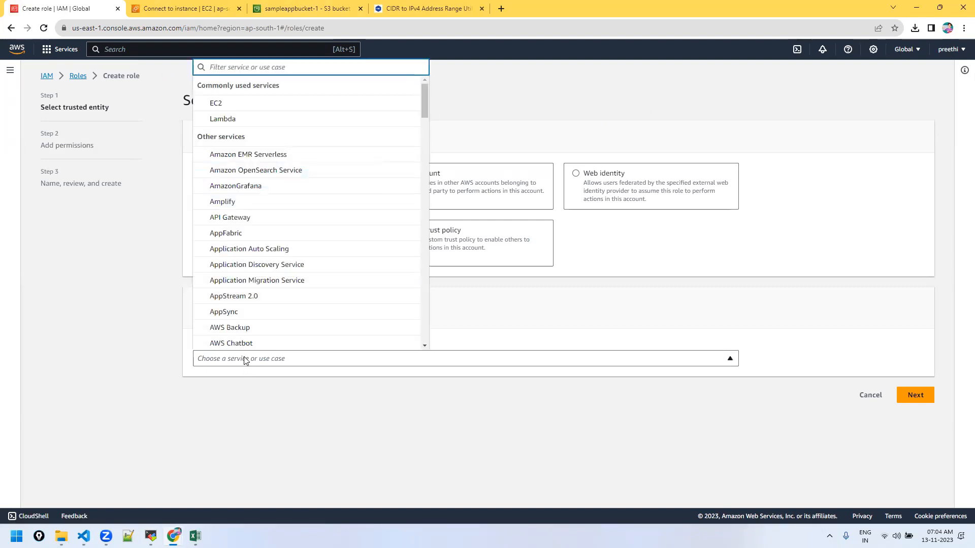
click(237, 102)
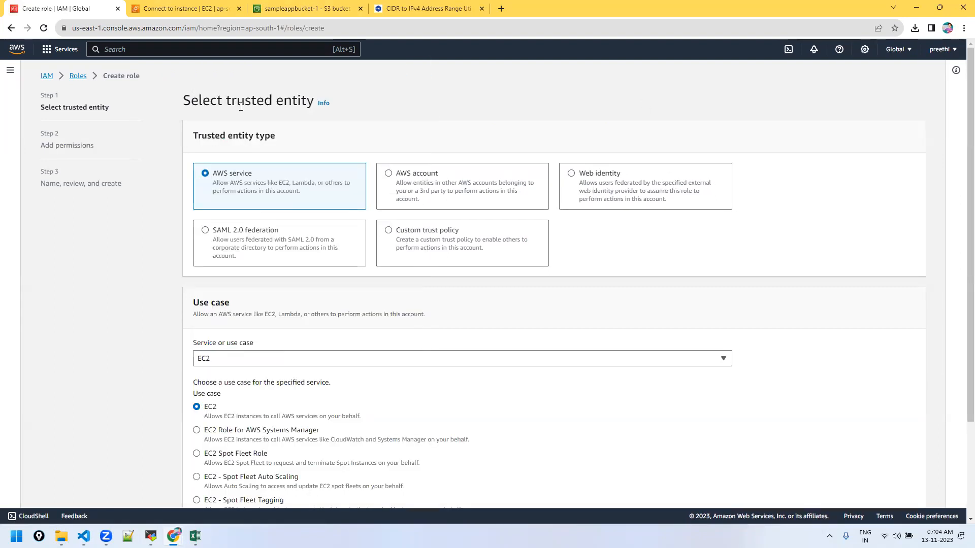
scroll(507, 379, down, 3)
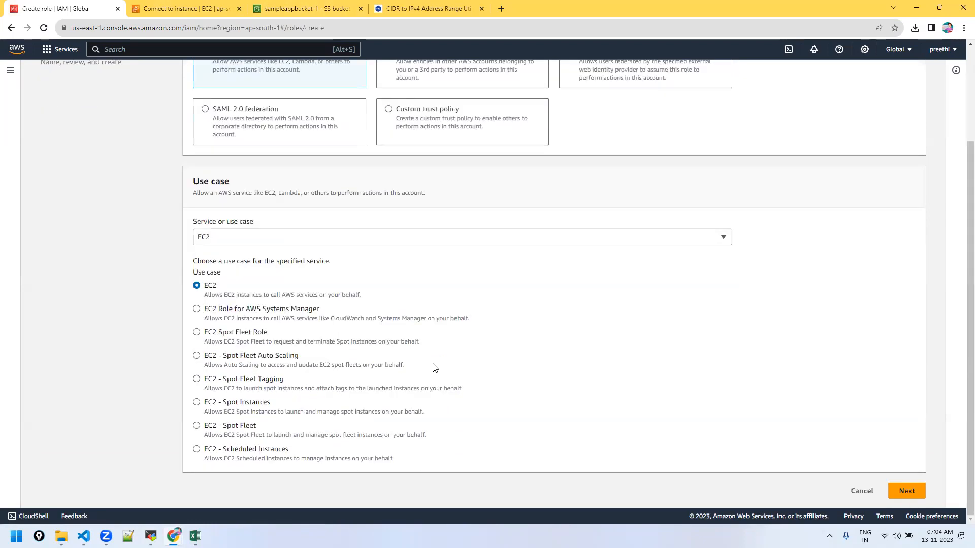
click(897, 492)
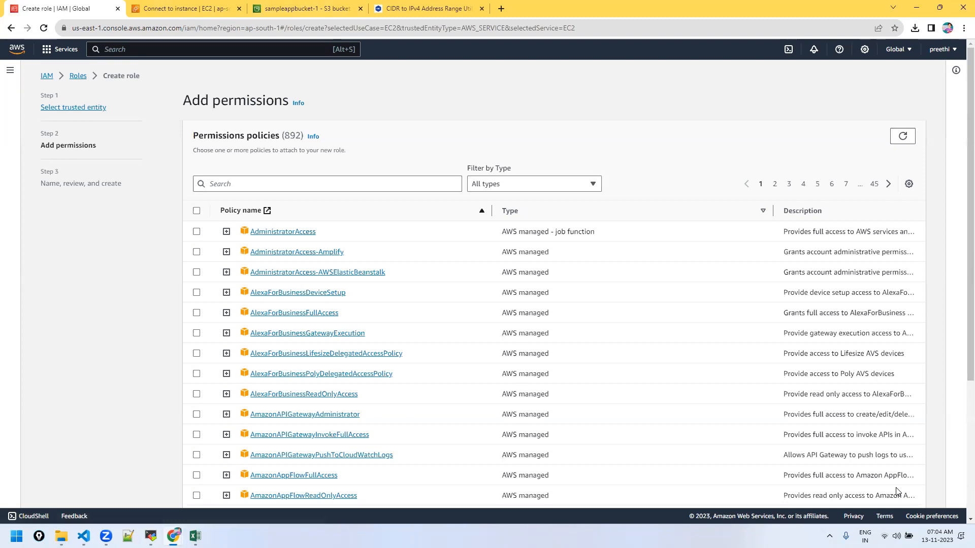
Step: Filter the permissions policies by s3, select AmazonS3FullAccess for the role, and continue to the review stage
click(284, 184)
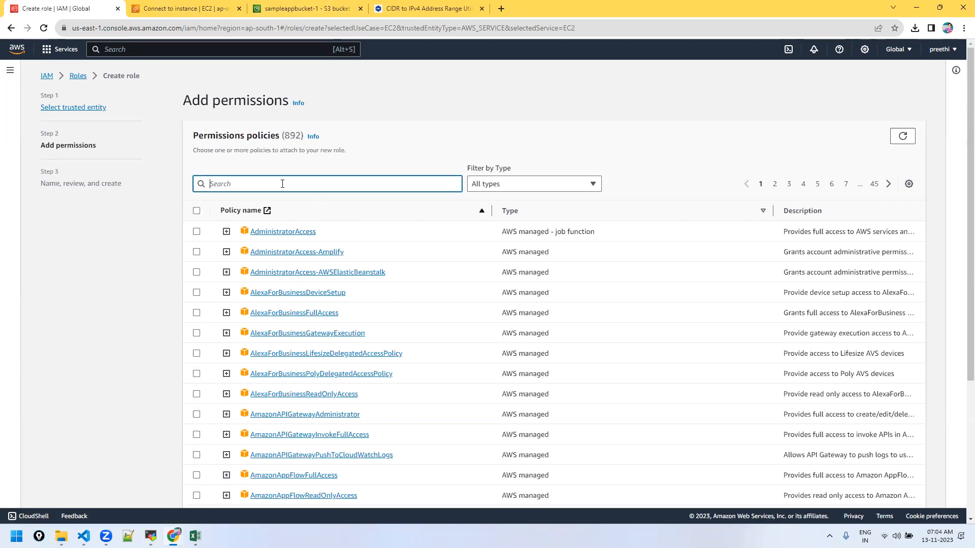
text(s3)
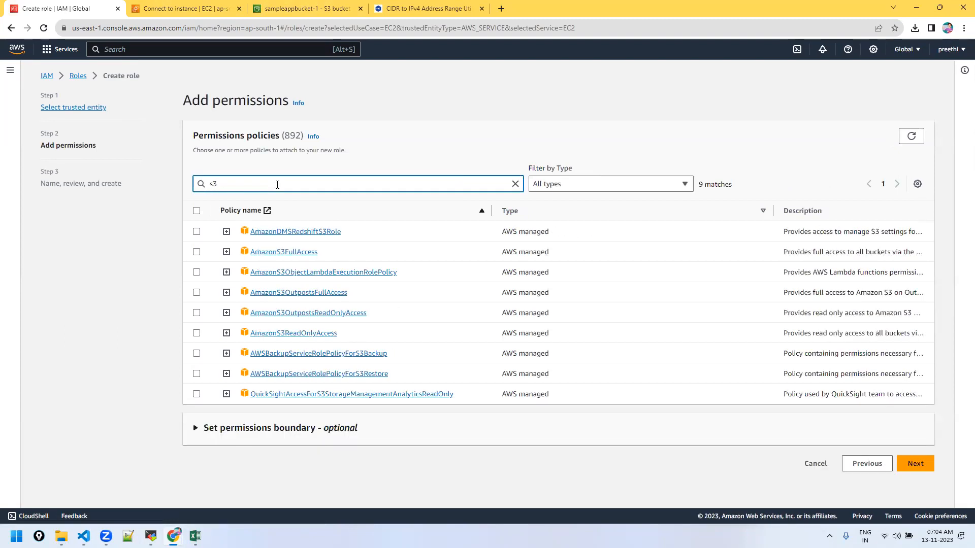
click(198, 252)
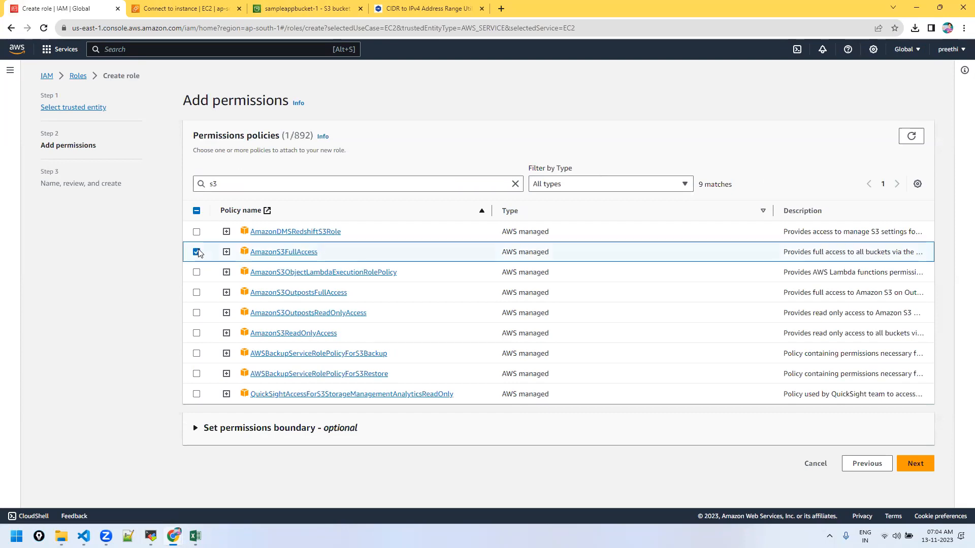
click(920, 469)
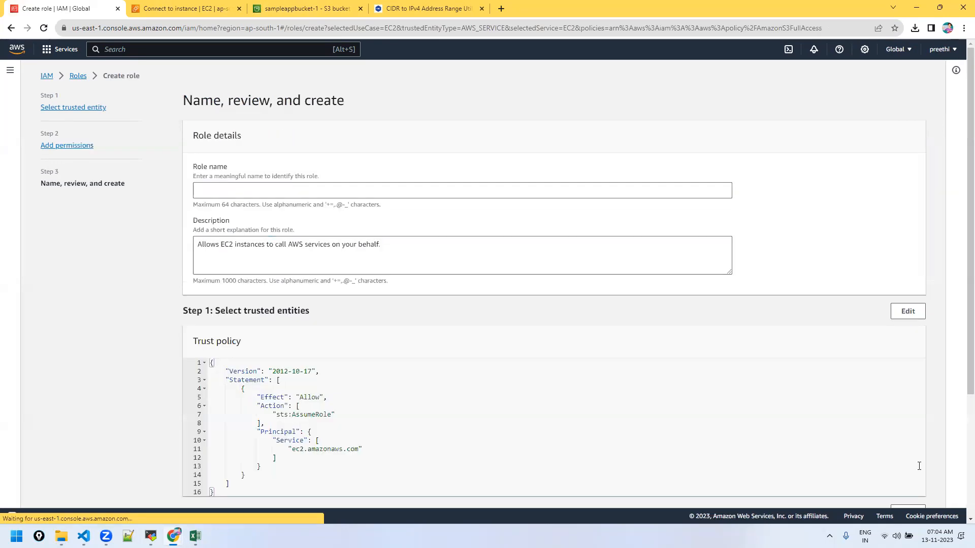
Step: Name the role myrole, review its trust policy and AmazonS3FullAccess permission, and create it
scroll(744, 395, down, 3)
scroll(744, 395, down, 3)
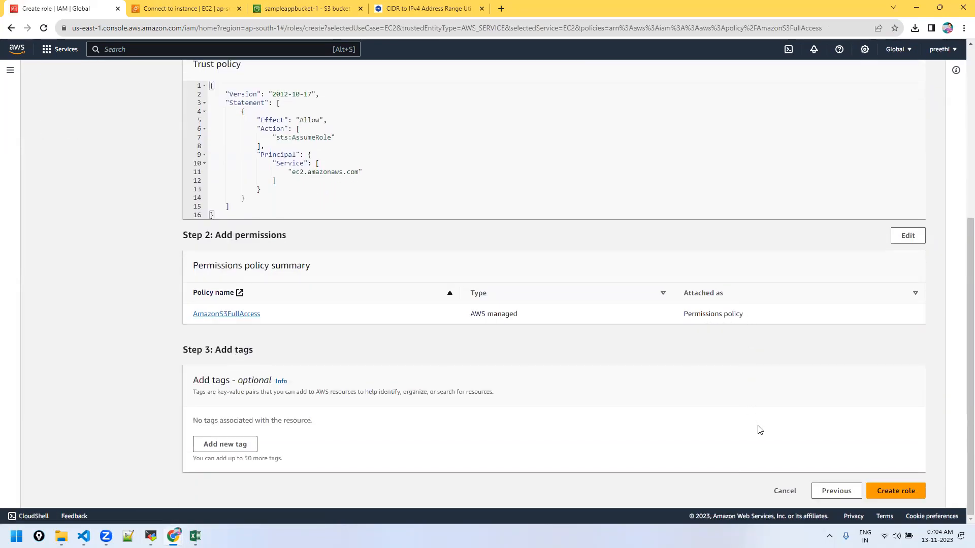
click(883, 492)
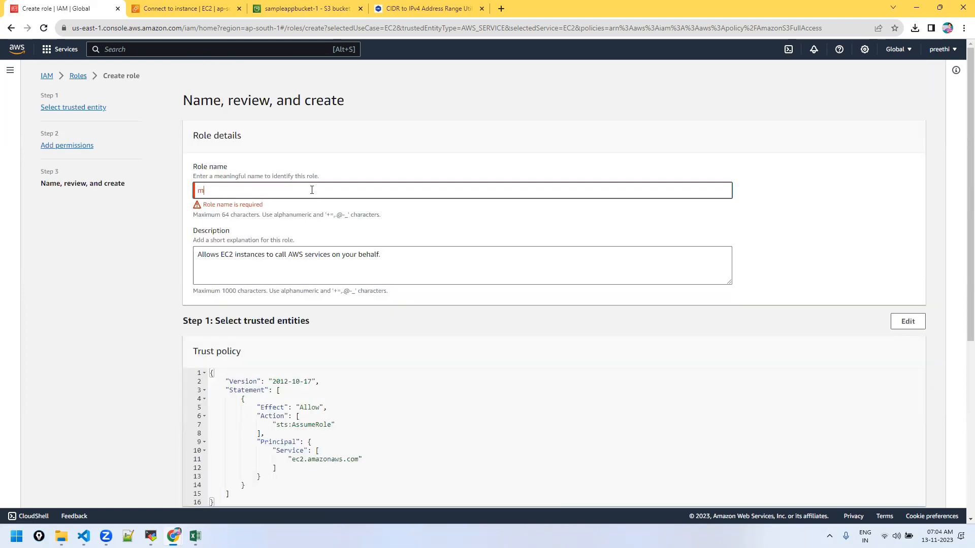
scroll(748, 292, down, 5)
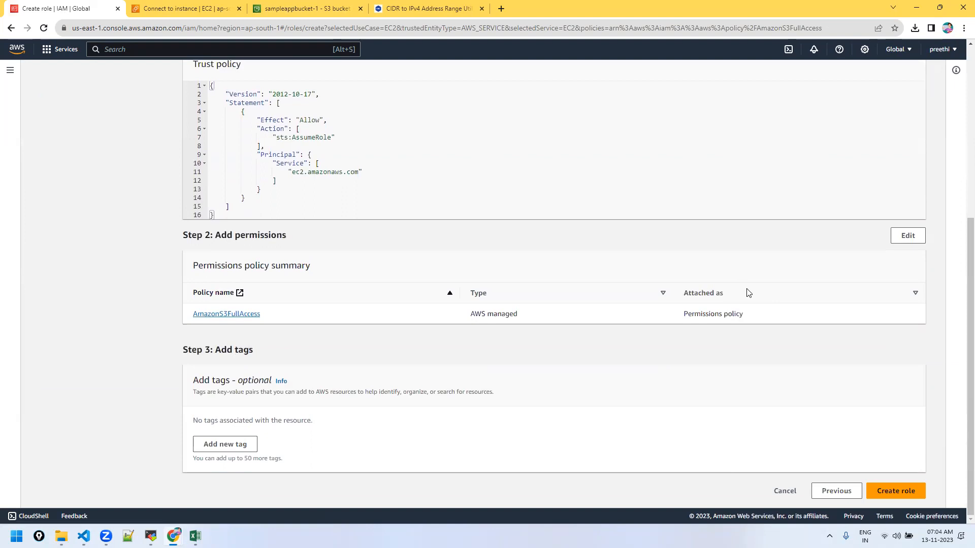
scroll(214, 193, up, 2)
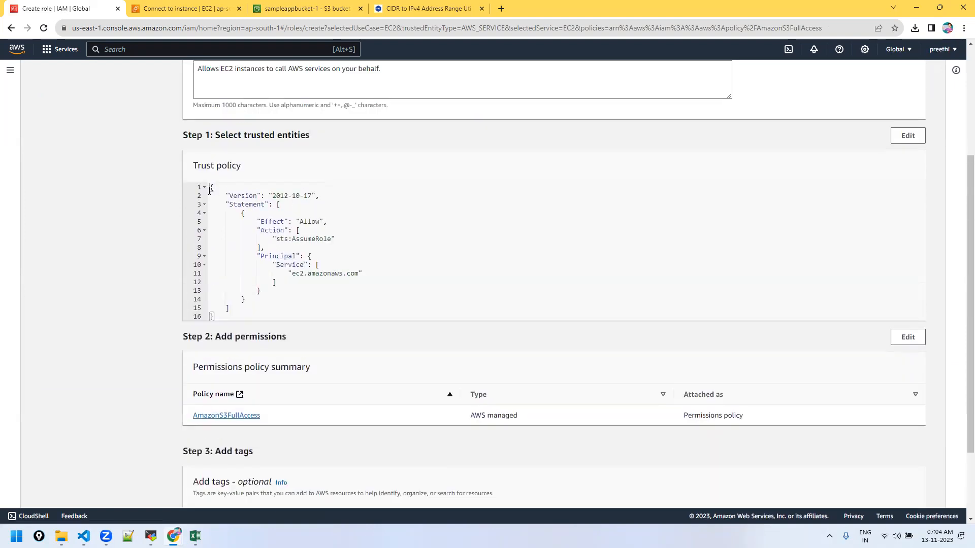
drag(220, 191, 365, 274)
scroll(499, 279, down, 2)
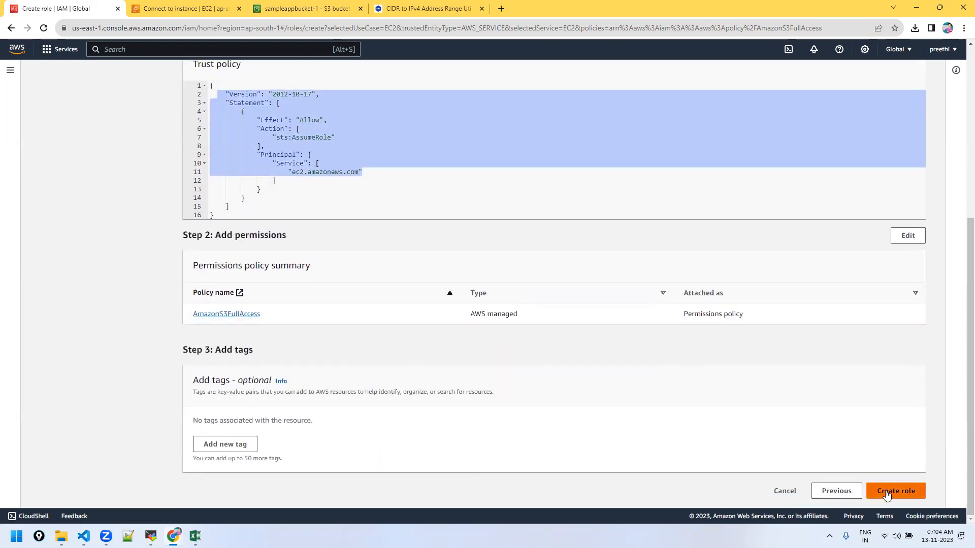
click(887, 495)
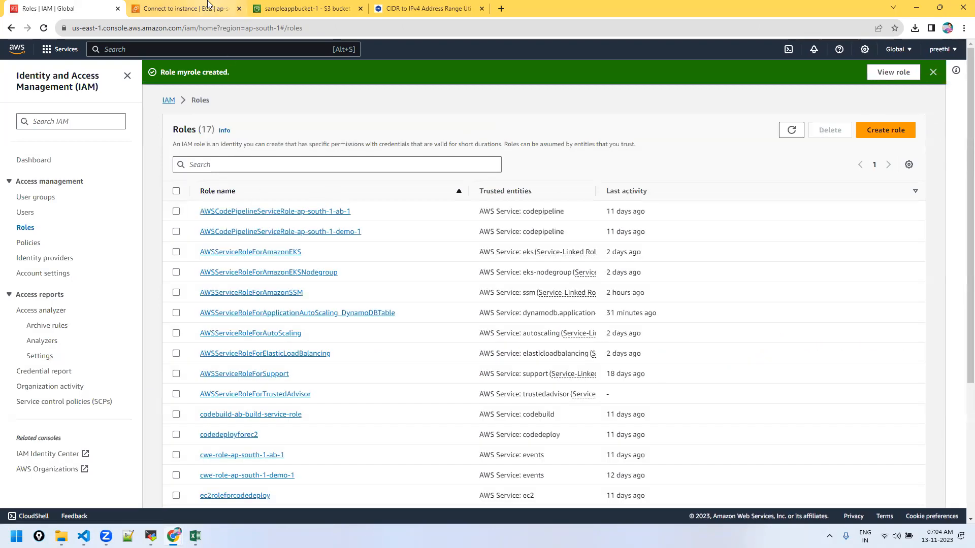
Step: From the EC2 instances list, examine the IAM instance profile options in a new instance's advanced details, and cancel the launch
click(185, 9)
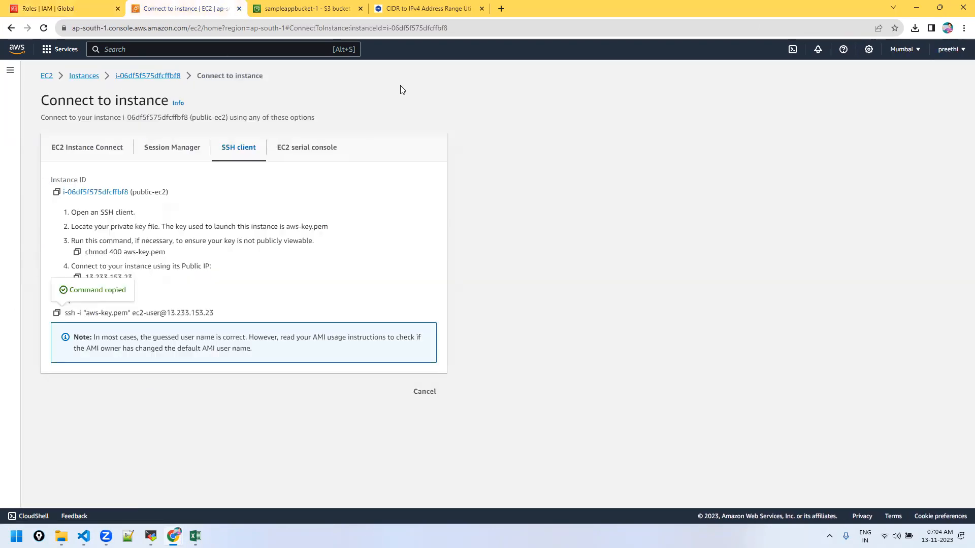
click(81, 78)
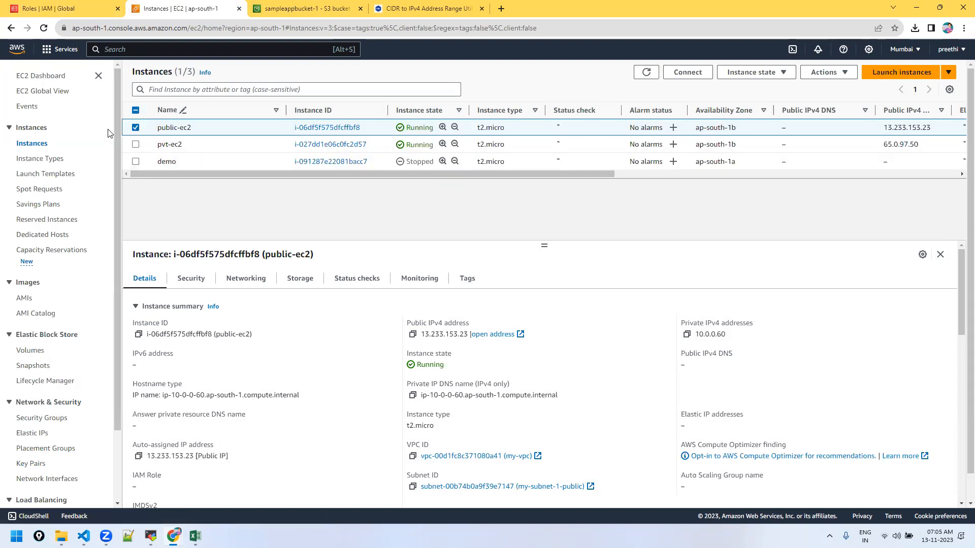
click(889, 73)
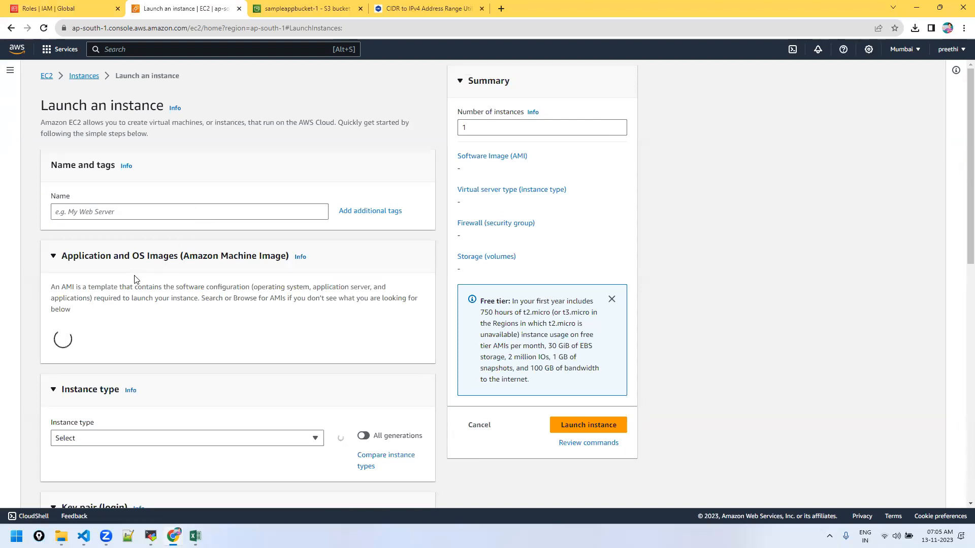
scroll(244, 325, down, 5)
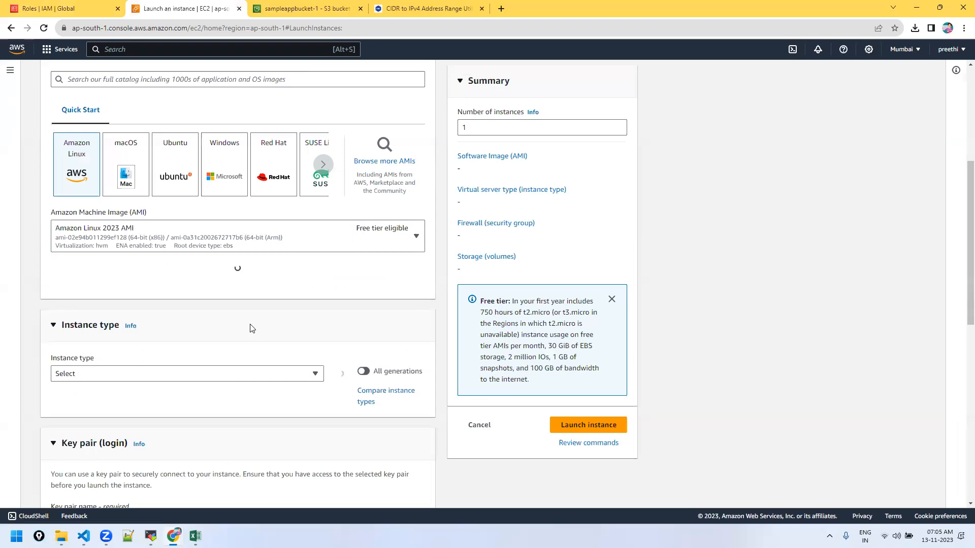
scroll(251, 327, down, 4)
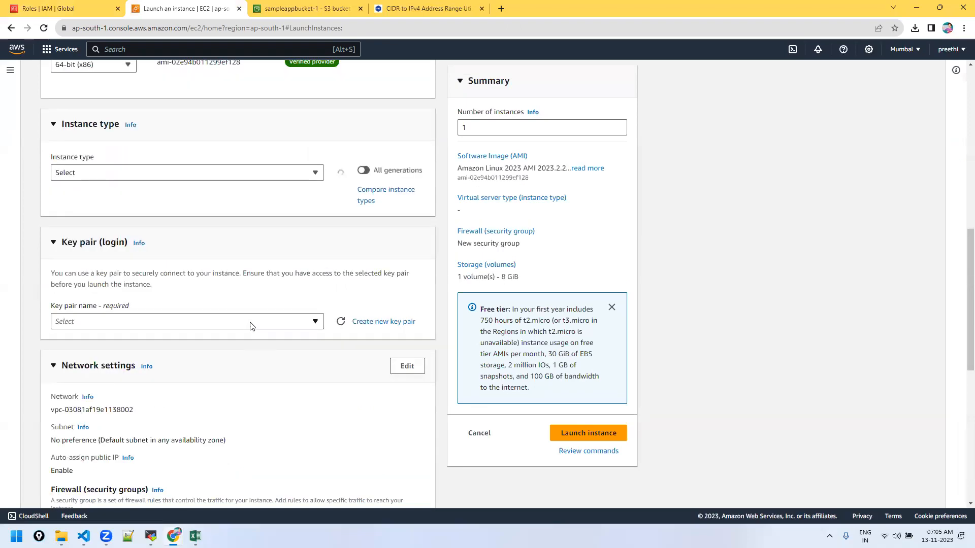
scroll(251, 327, down, 6)
scroll(250, 326, down, 2)
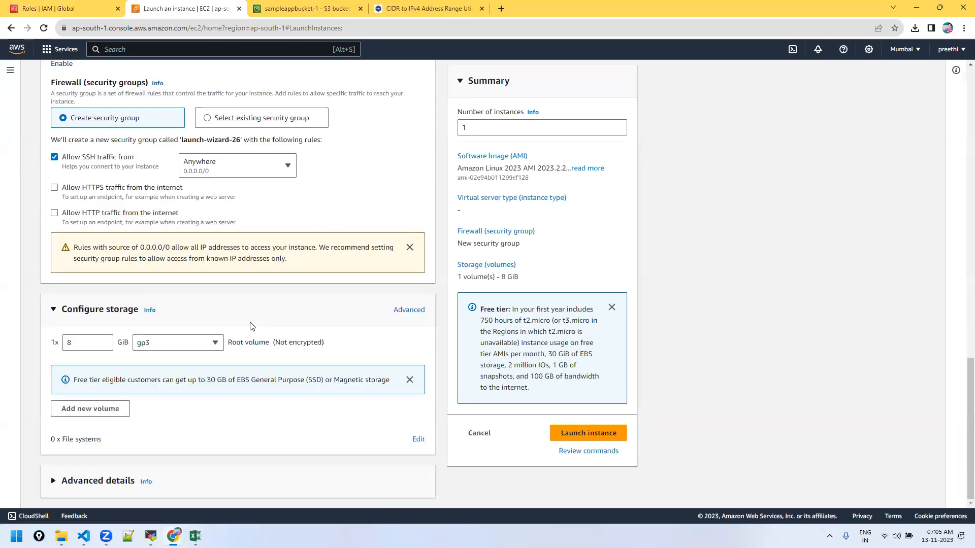
click(84, 480)
scroll(235, 361, down, 5)
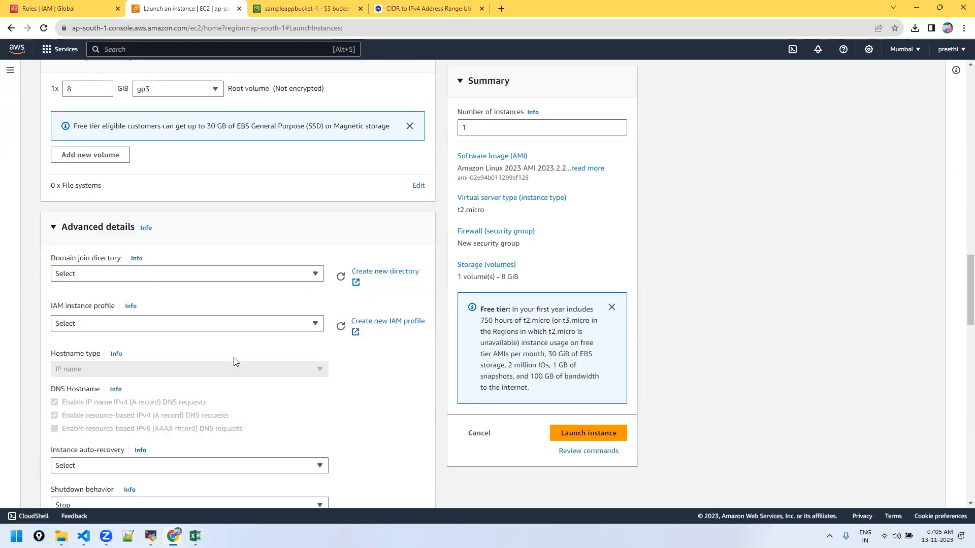
scroll(234, 359, down, 3)
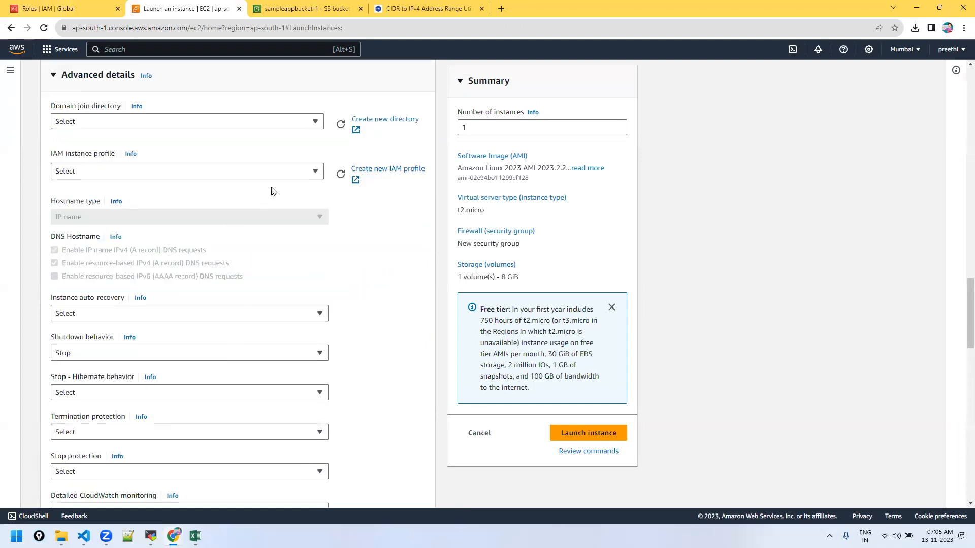
click(311, 172)
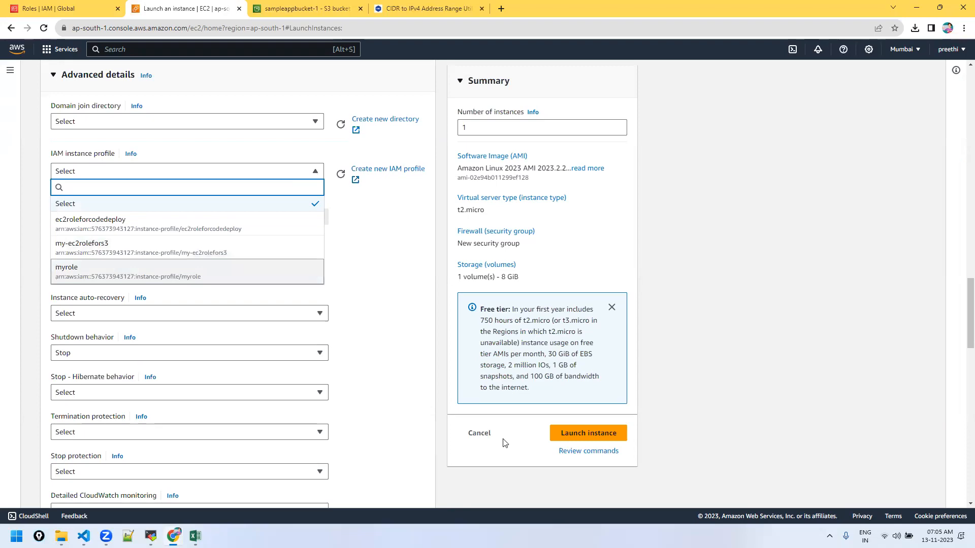
click(480, 433)
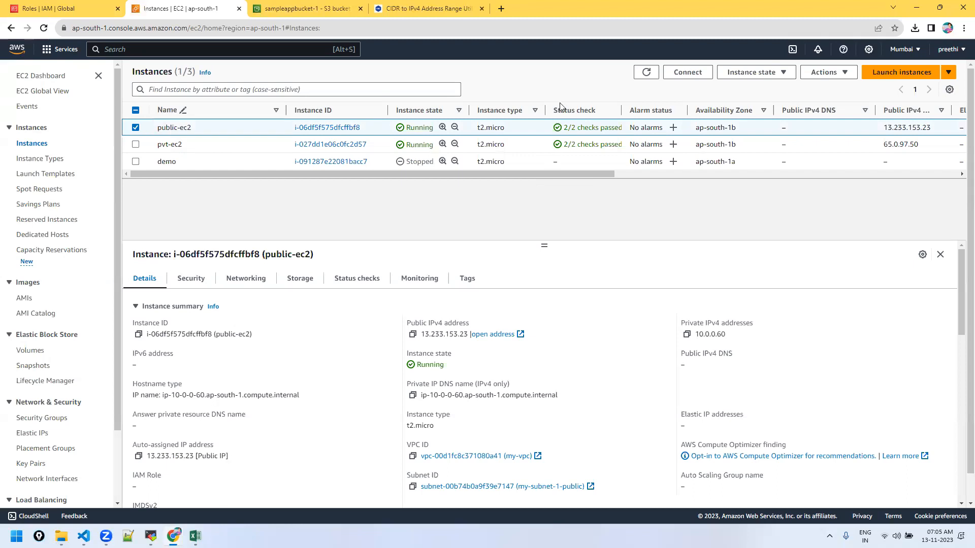
click(784, 73)
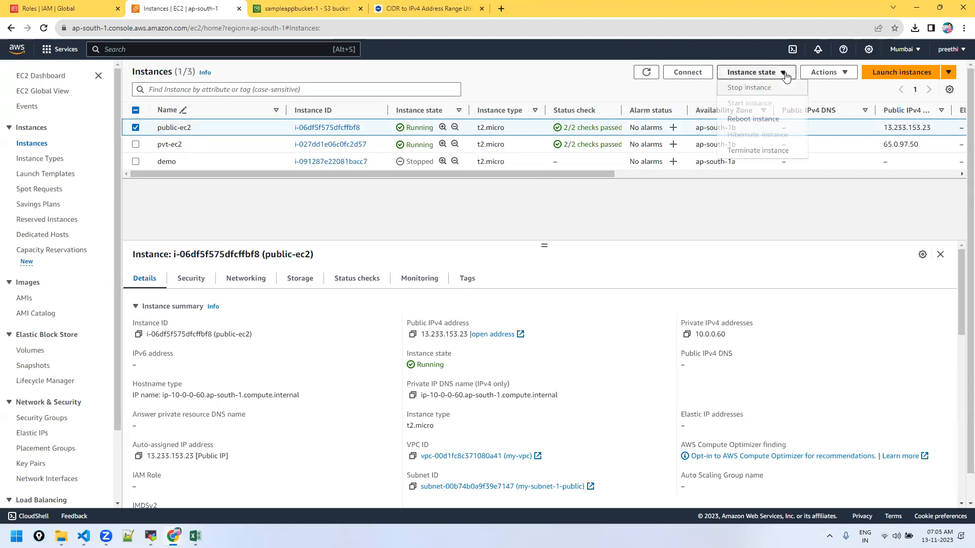
click(834, 77)
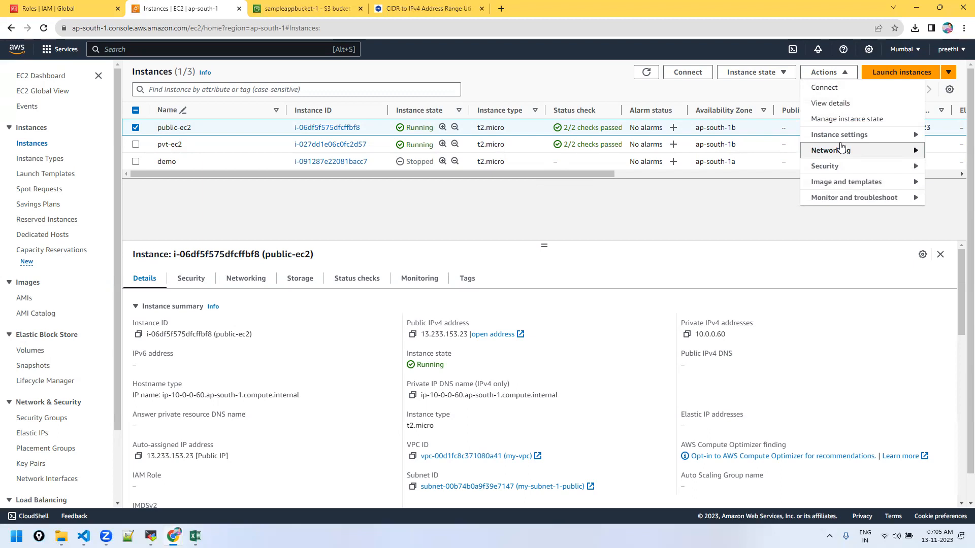
click(915, 153)
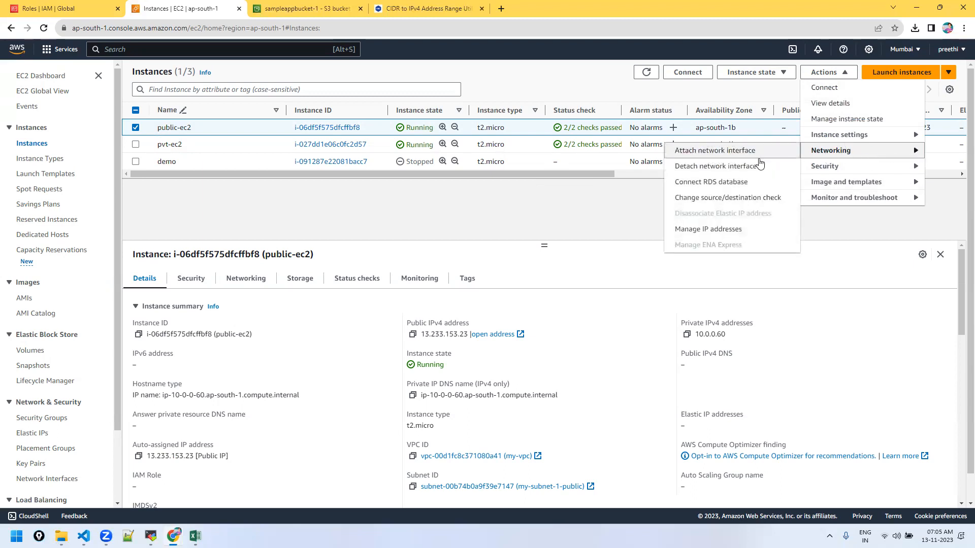
click(914, 135)
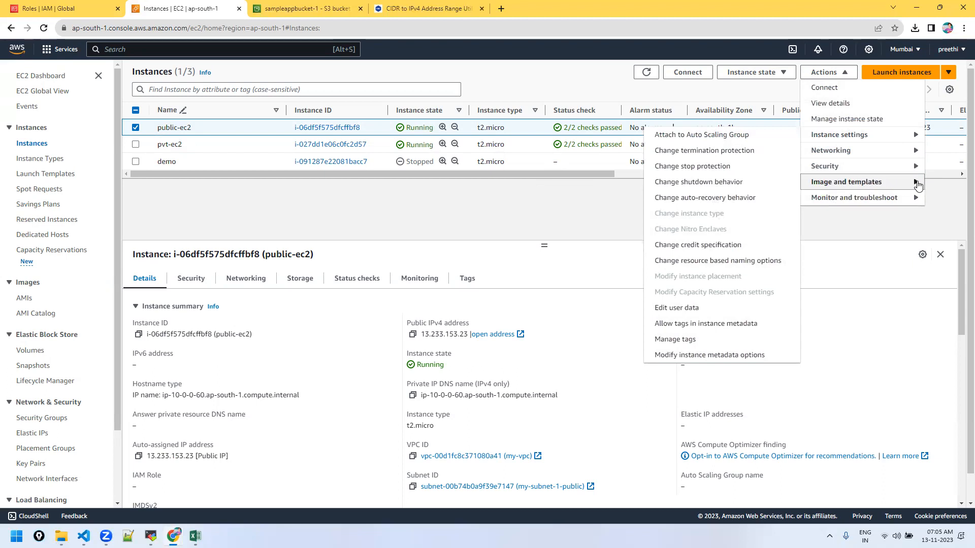
mouse_move(917, 186)
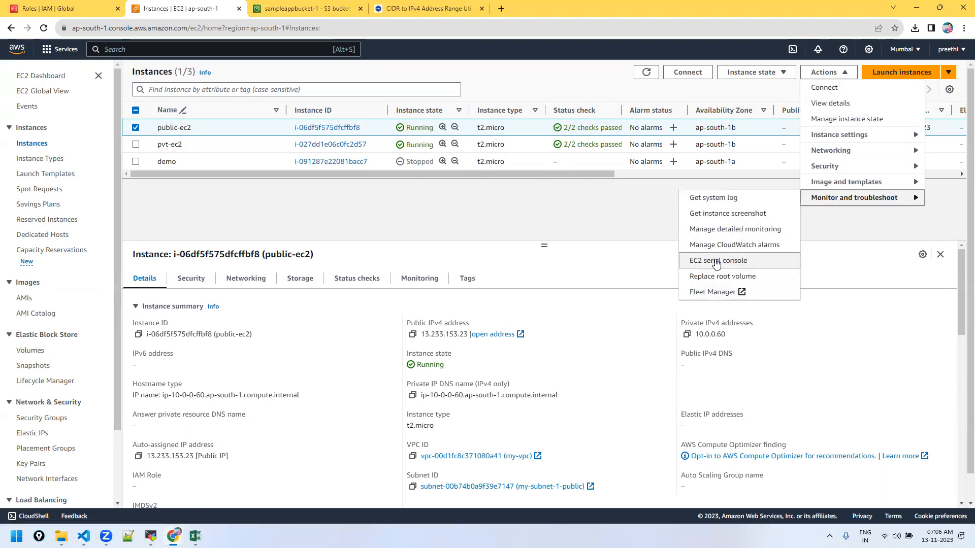
click(916, 184)
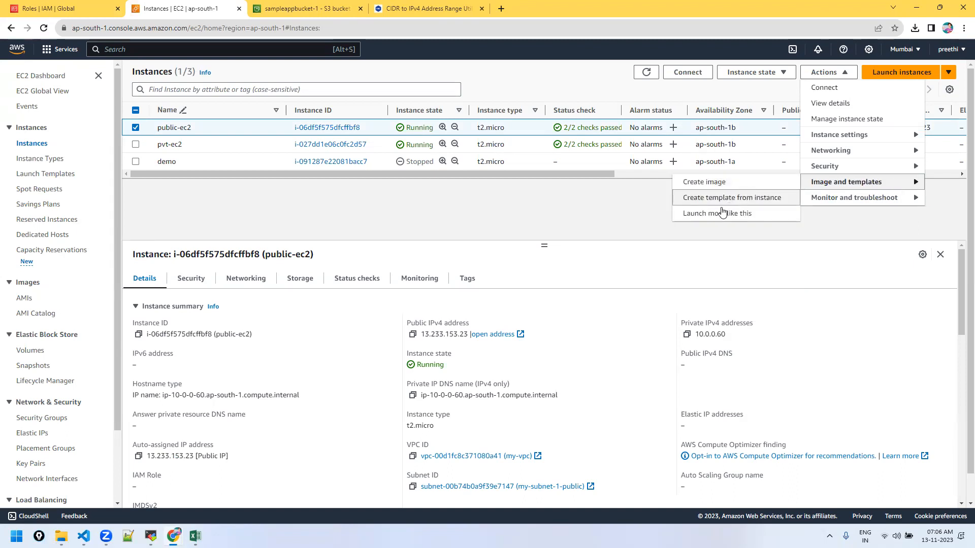
Step: Modify the IAM role of the public-ec2 instance by attaching myrole
click(919, 167)
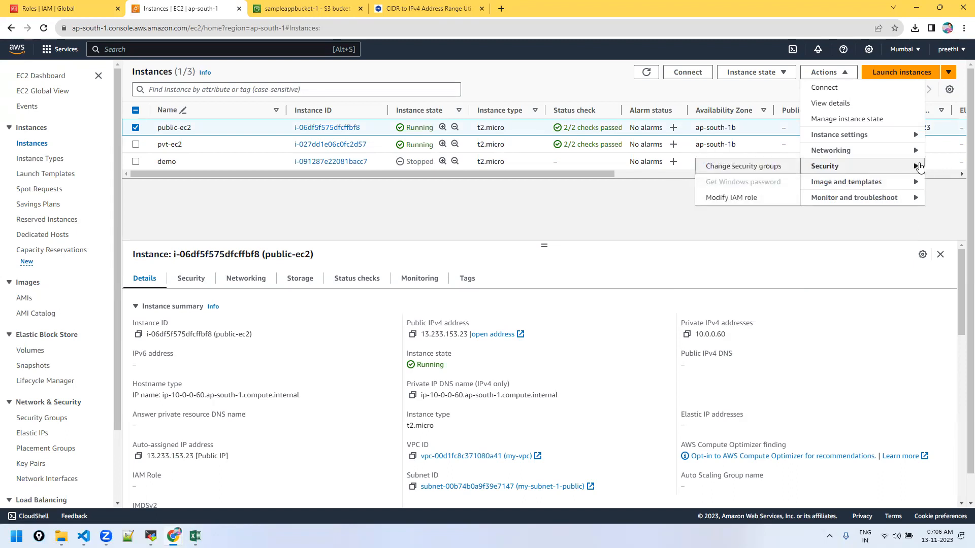
click(740, 200)
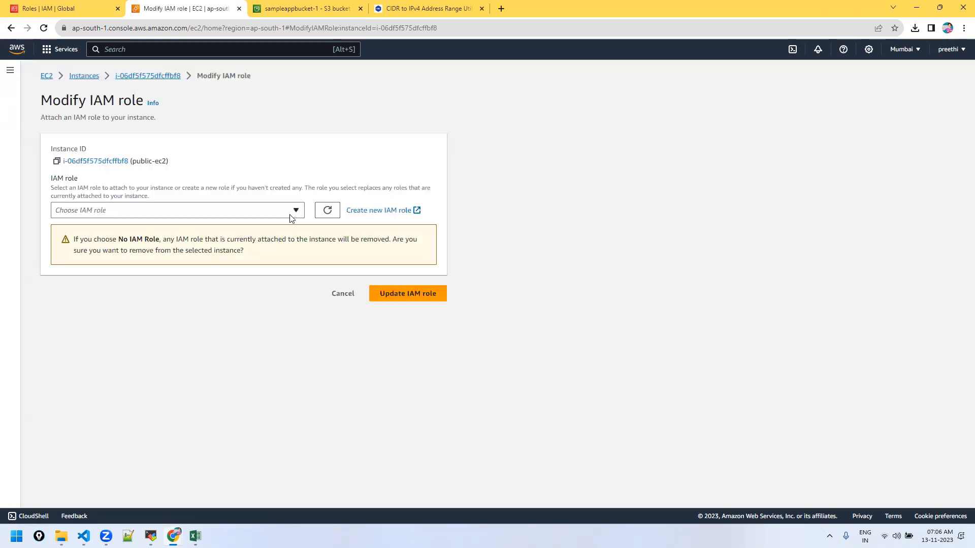
click(292, 217)
click(146, 327)
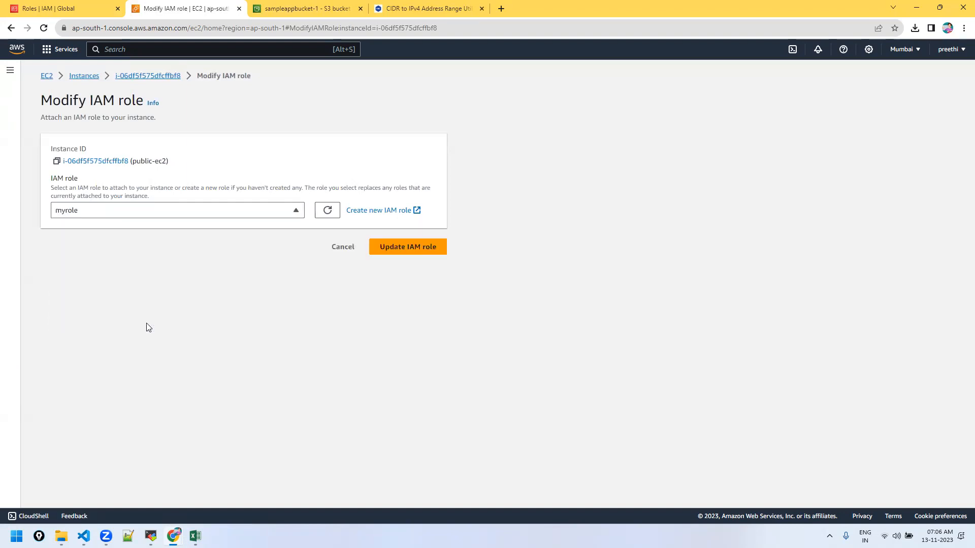
click(423, 247)
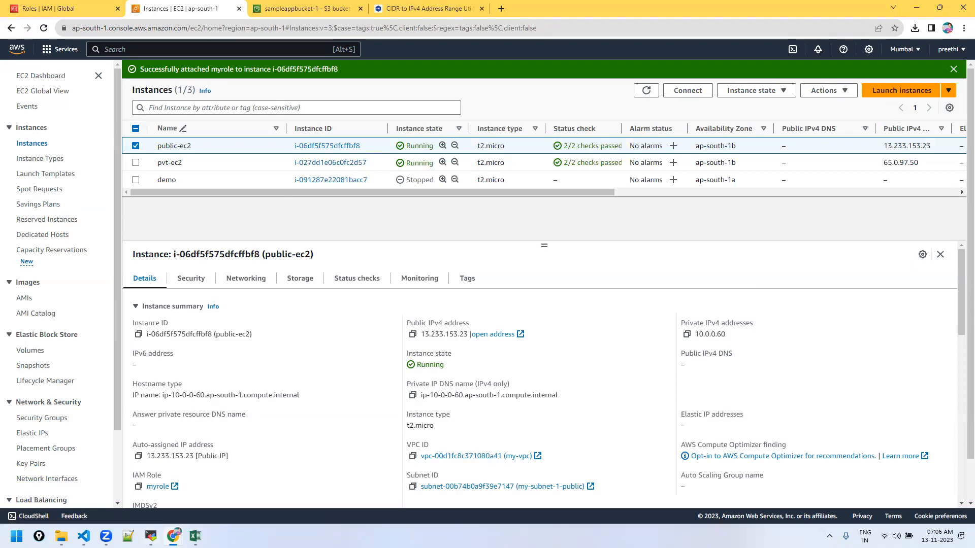
Step: Switch to MobaXterm, rerun aws s3 cp s3://sampleappbucket-1/index.zip index.zip, and list the directory's files with ls
click(151, 536)
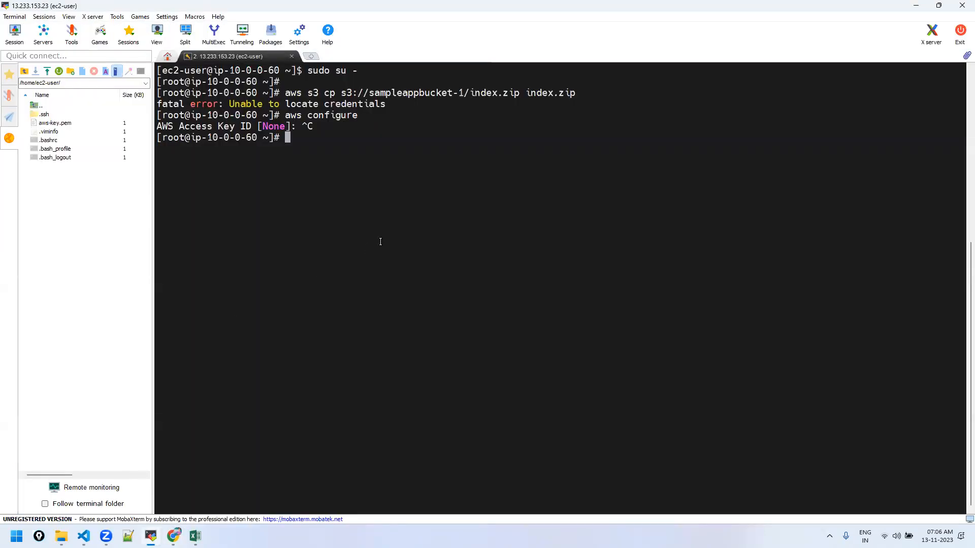
key(Up)
key(Up)
key(Return)
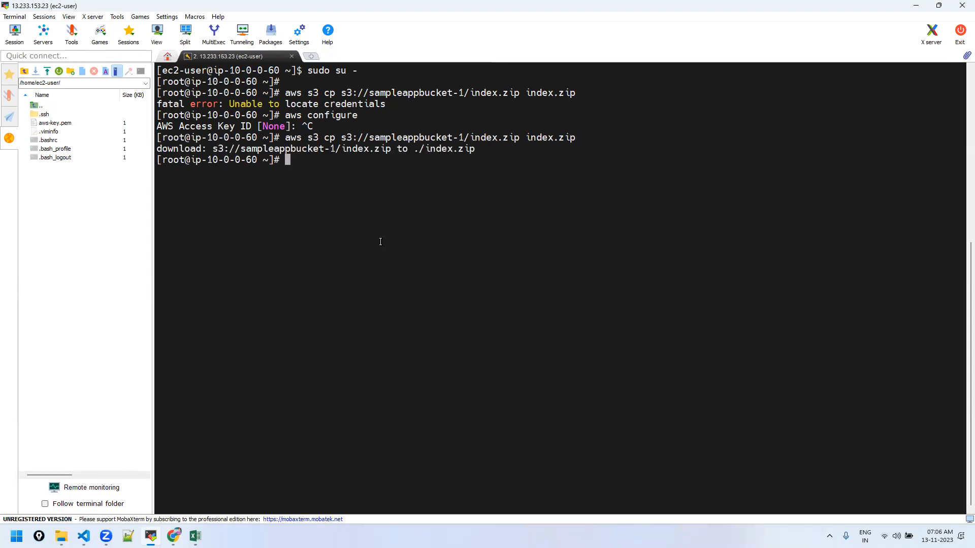
text(ls)
key(Return)
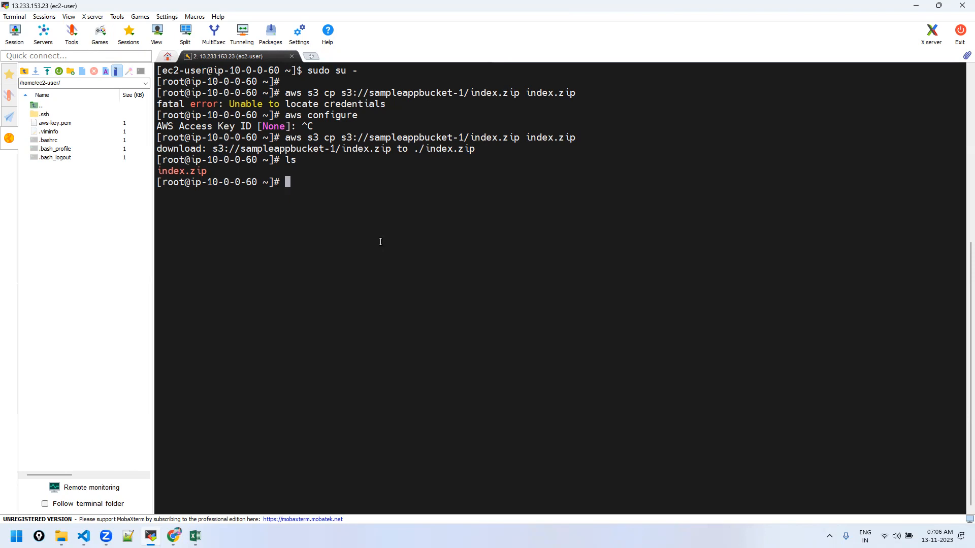
Step: Switch to Chrome and detach myrole from the public-ec2 instance by choosing No IAM Role and confirming with detach
click(916, 5)
click(772, 94)
click(824, 90)
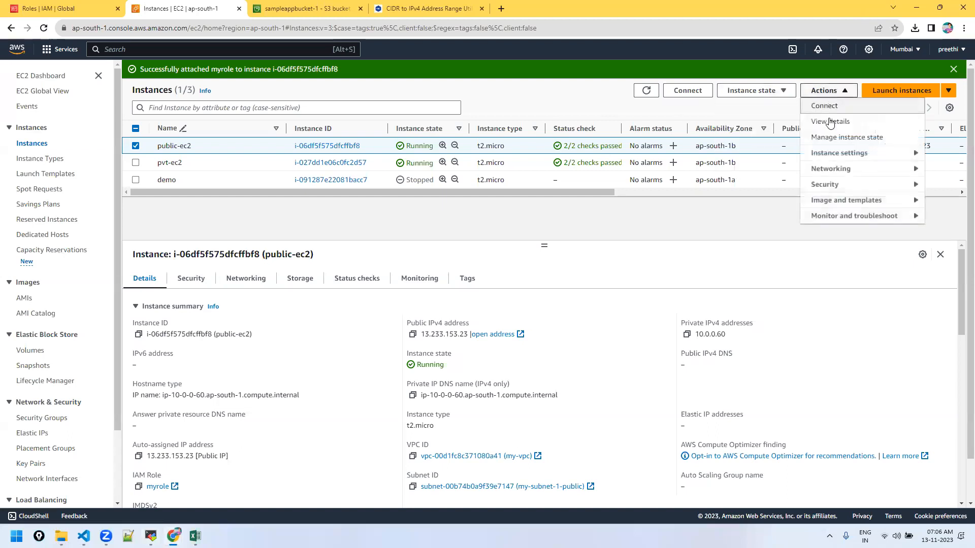
click(910, 188)
click(742, 215)
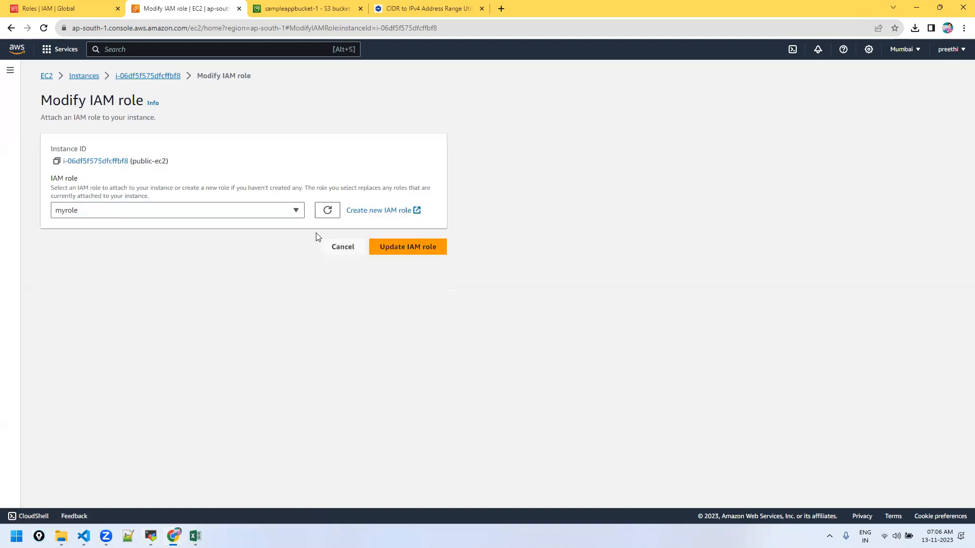
click(296, 212)
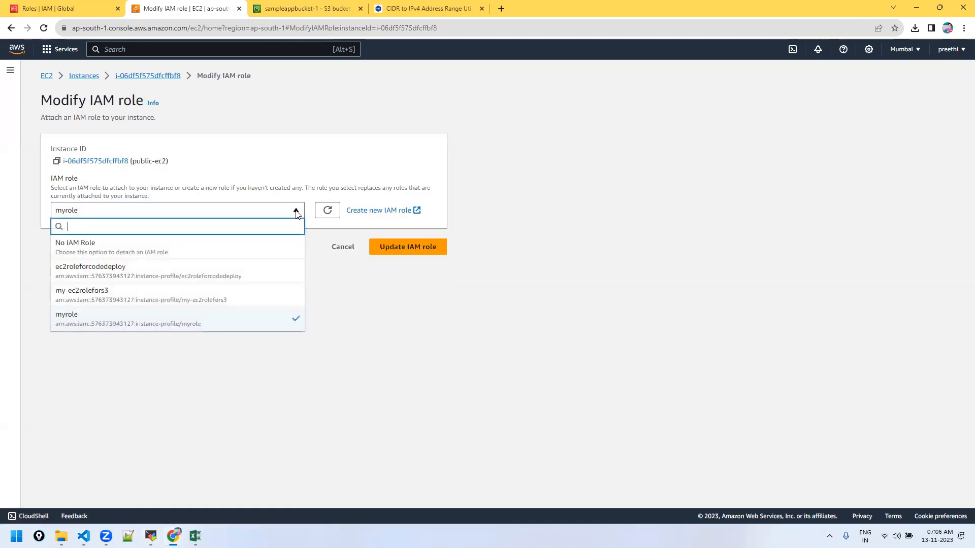
click(169, 246)
click(400, 293)
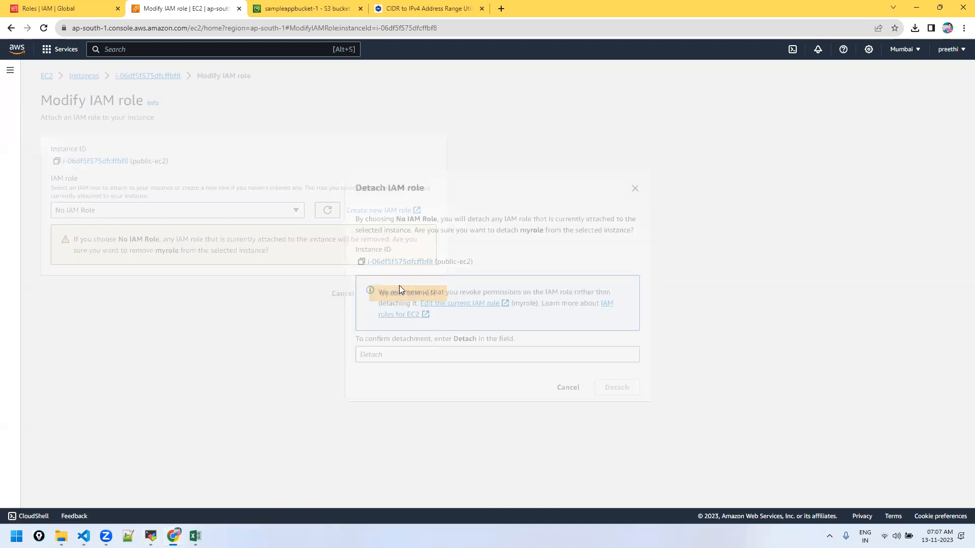
click(517, 356)
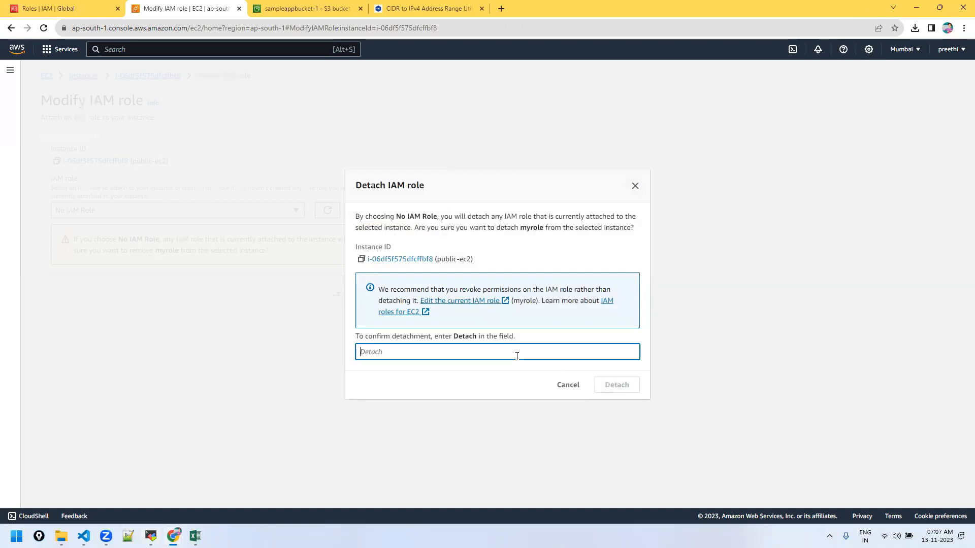
text(detach)
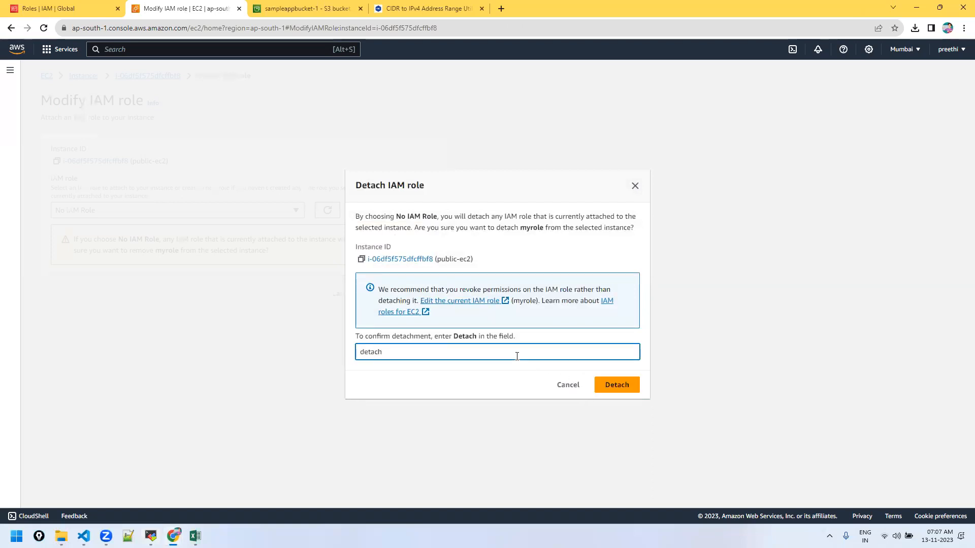
click(626, 385)
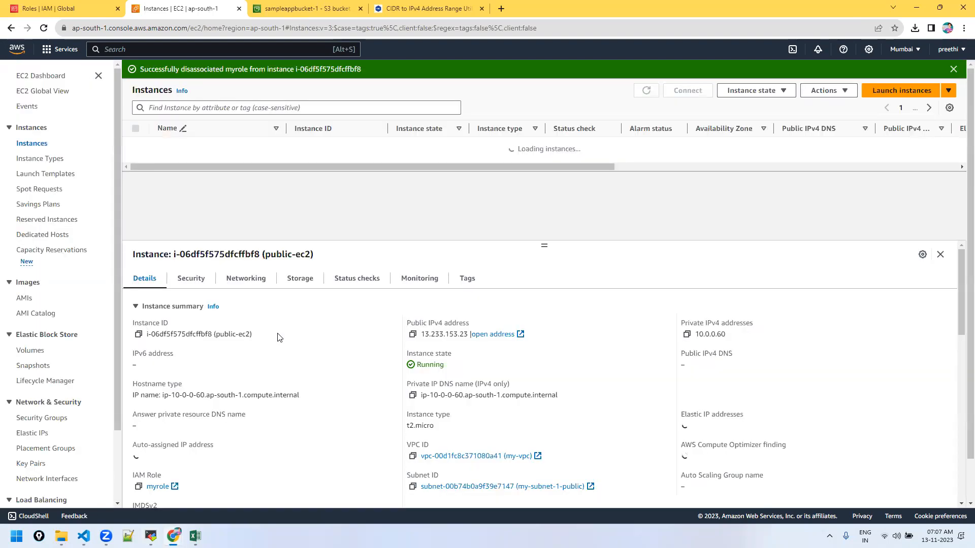
click(90, 6)
click(180, 7)
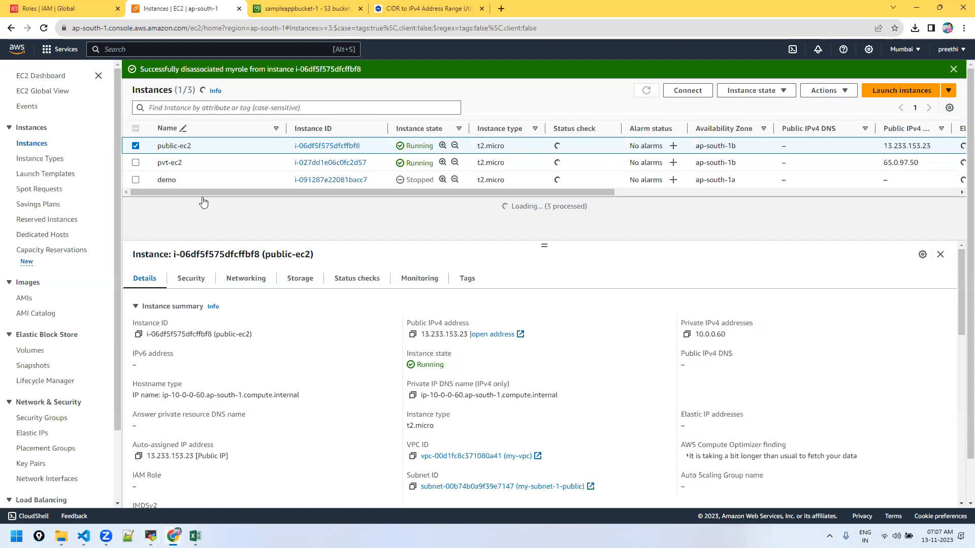
Step: Switch to MobaXterm, delete index.zip with rm, confirming with y, and list the directory's files with ls
click(152, 536)
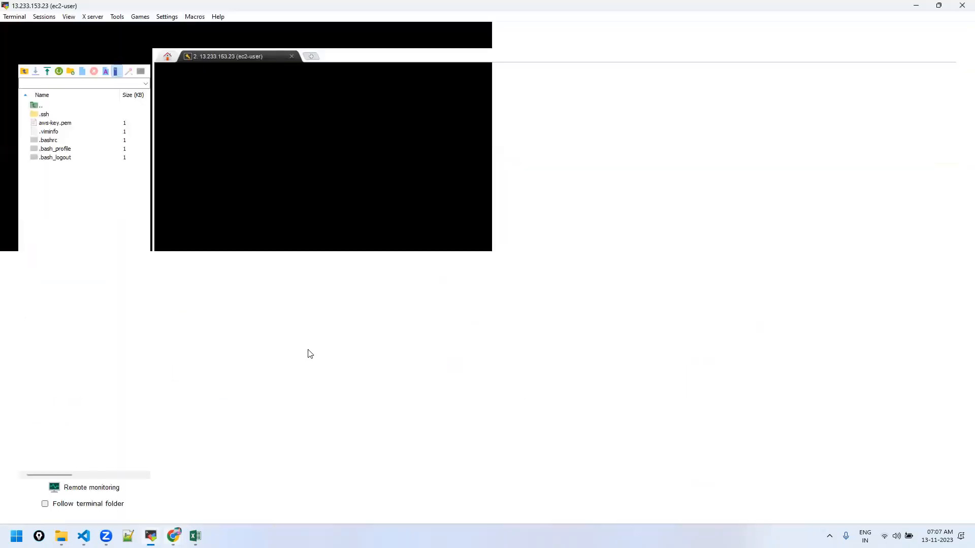
text(rm index.zip)
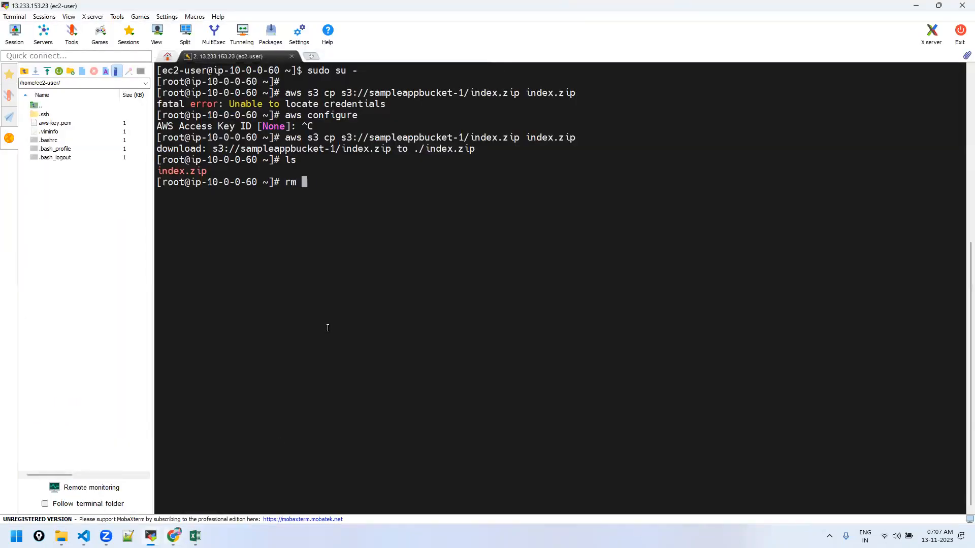
key(Return)
text(y)
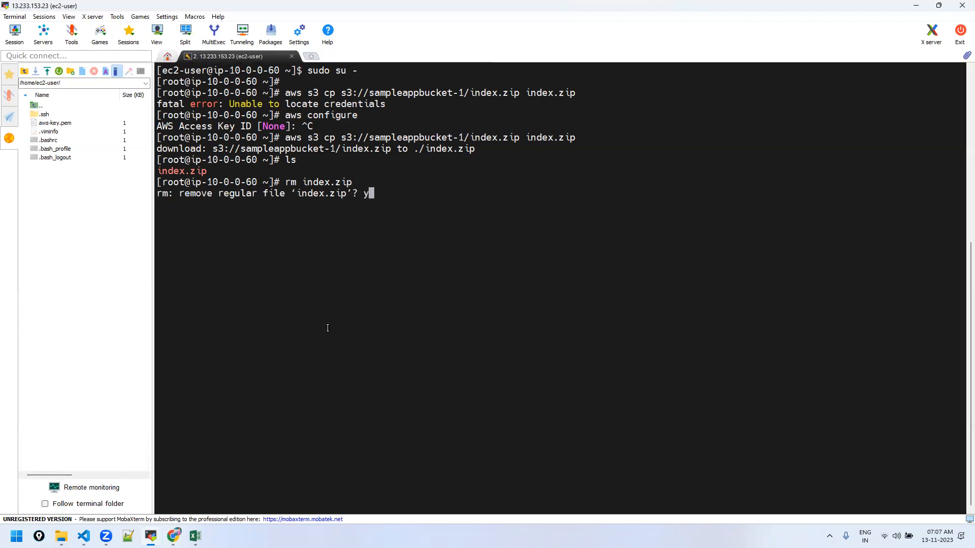
key(Return)
text(ls)
key(Return)
Step: Rerun aws s3 cp s3://sampleappbucket-1/index.zip index.zip with no role attached to the instance
key(Up)
key(Up)
key(Up)
key(Up)
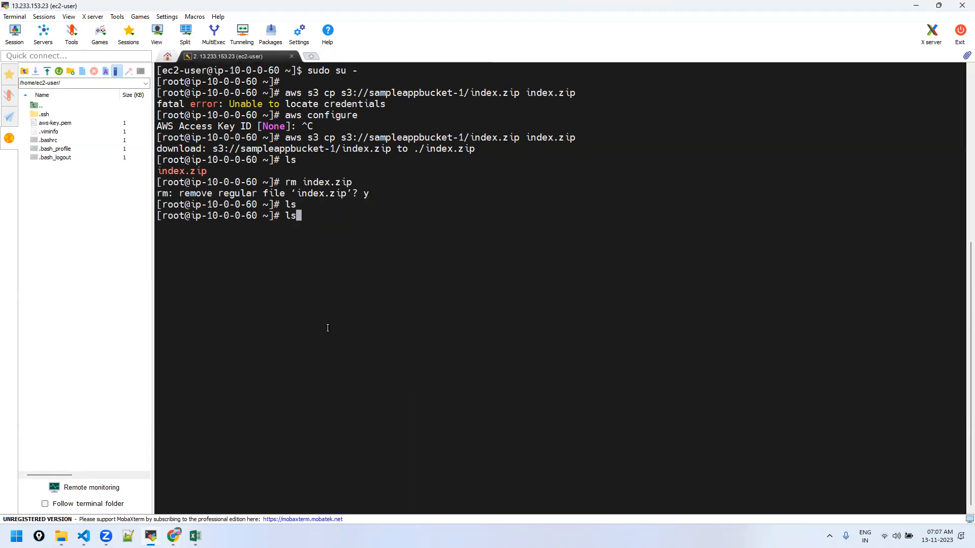
key(Return)
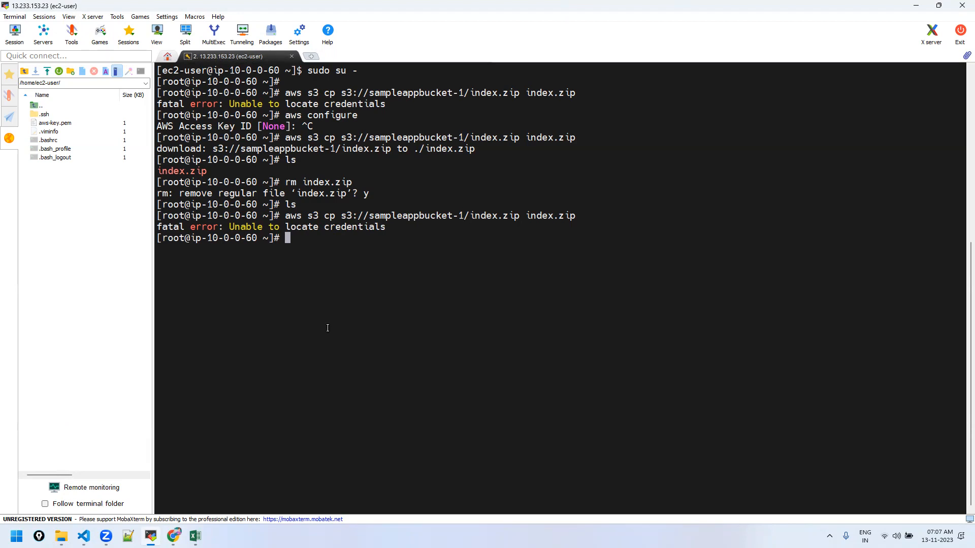
Step: Switch to Chrome and examine the permissions policies of the IAM user demo-user, in particular AmazonS3FullAccess
click(925, 5)
click(314, 5)
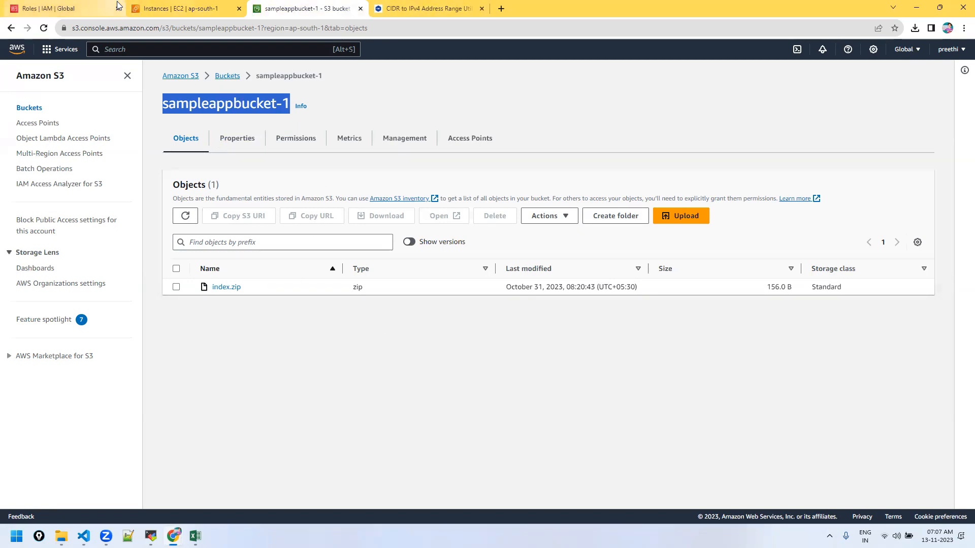
click(159, 7)
click(65, 9)
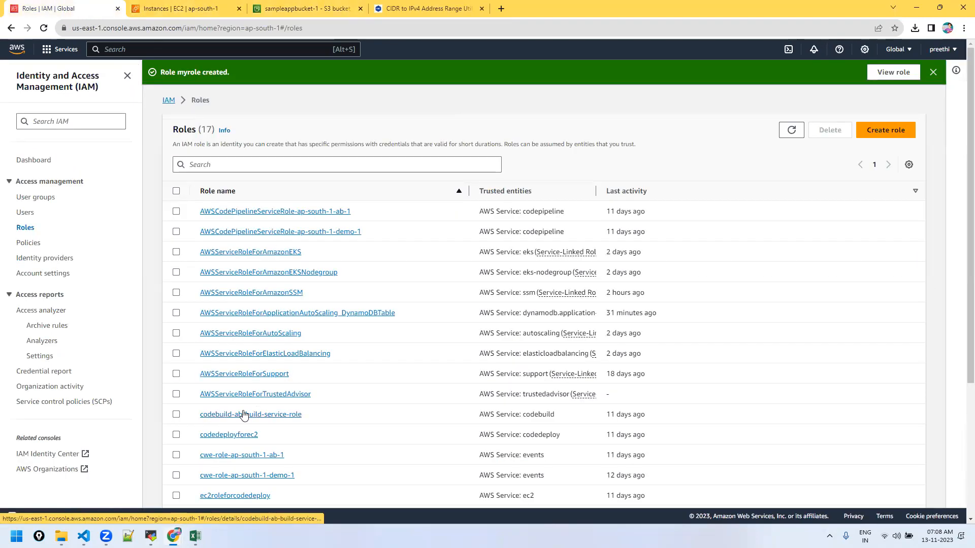
click(25, 213)
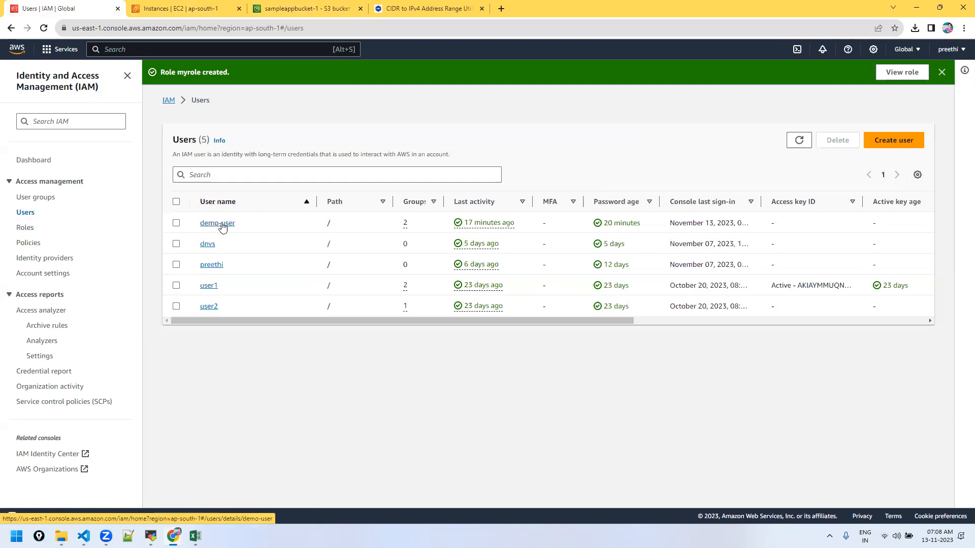
click(222, 226)
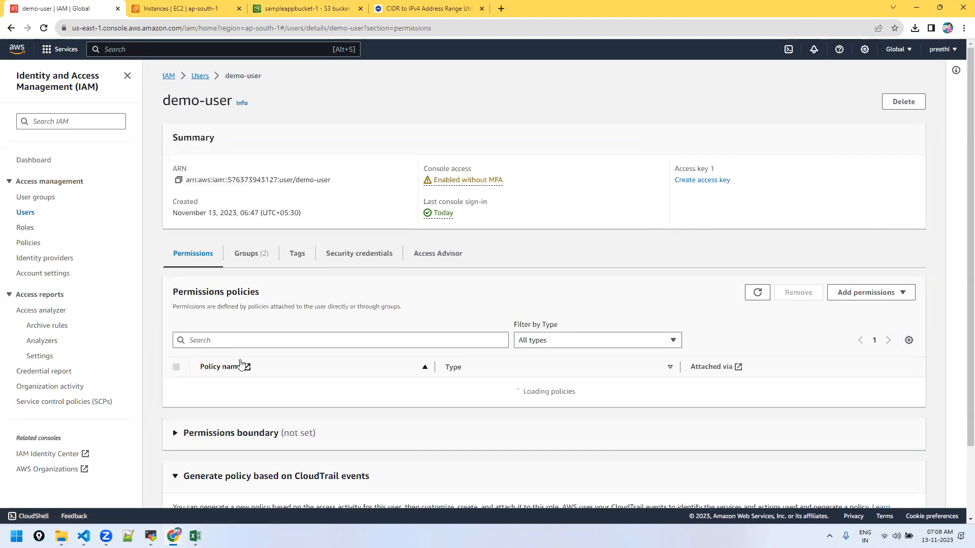
scroll(274, 380, down, 4)
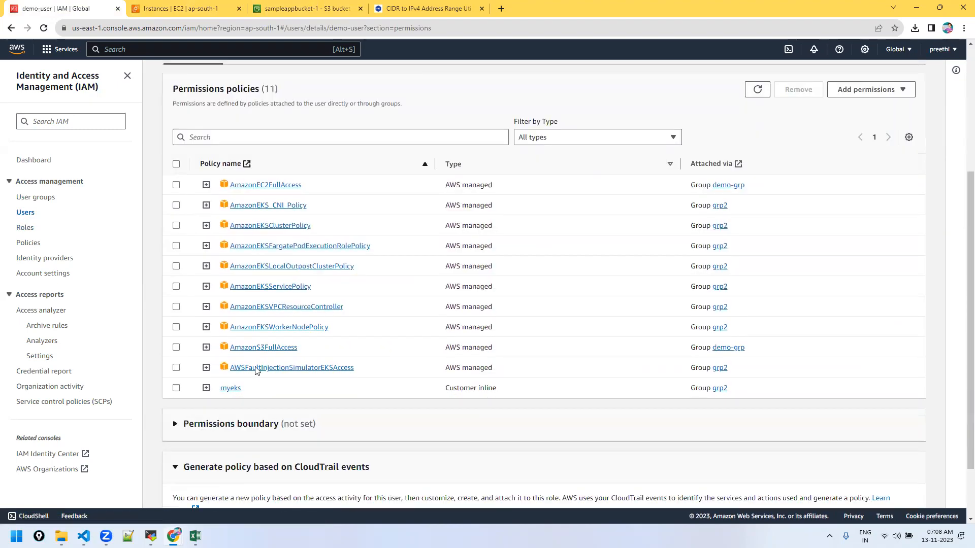
drag(305, 350, 229, 349)
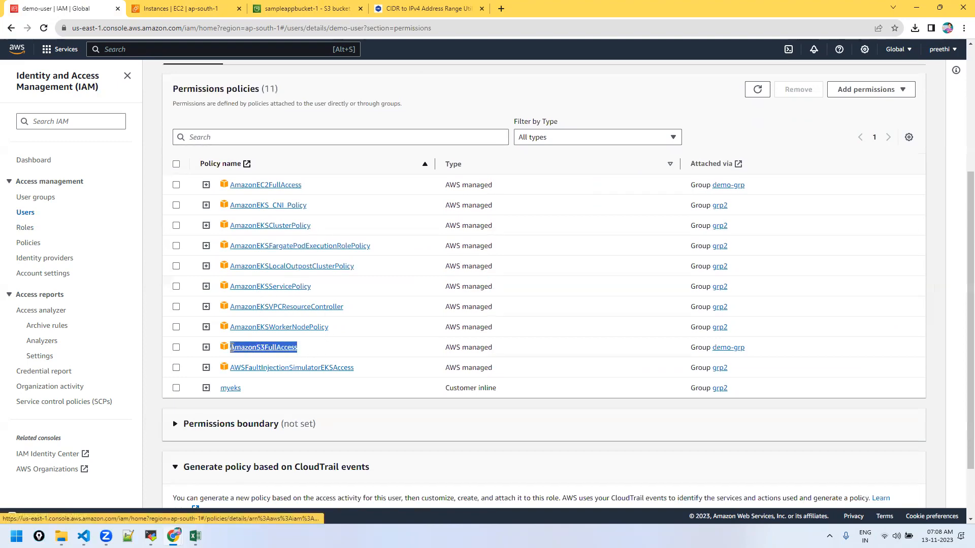
scroll(315, 271, up, 4)
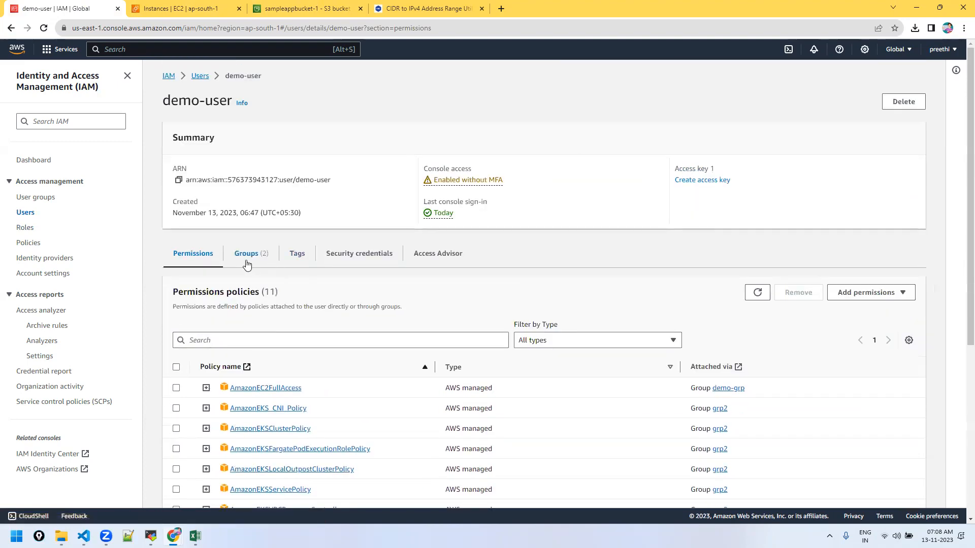
Step: Create a Command Line Interface (CLI) access key for demo-user without a description tag and download its .csv file
click(389, 263)
scroll(598, 382, down, 6)
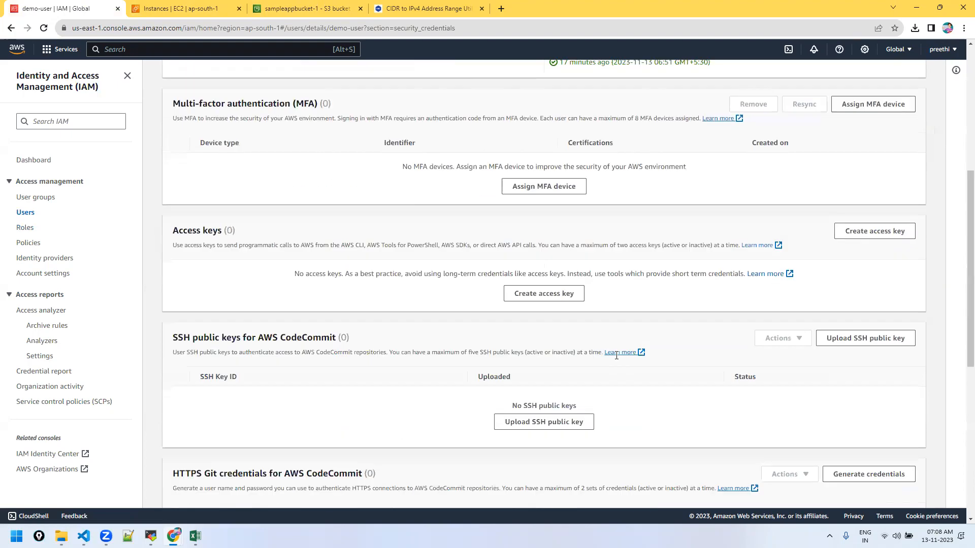
scroll(604, 375, down, 2)
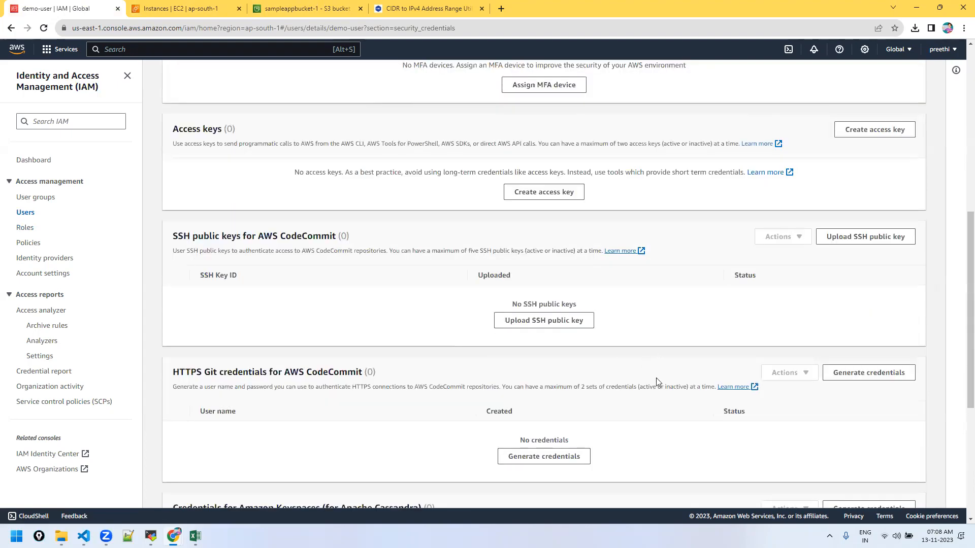
scroll(657, 382, down, 2)
scroll(654, 382, up, 5)
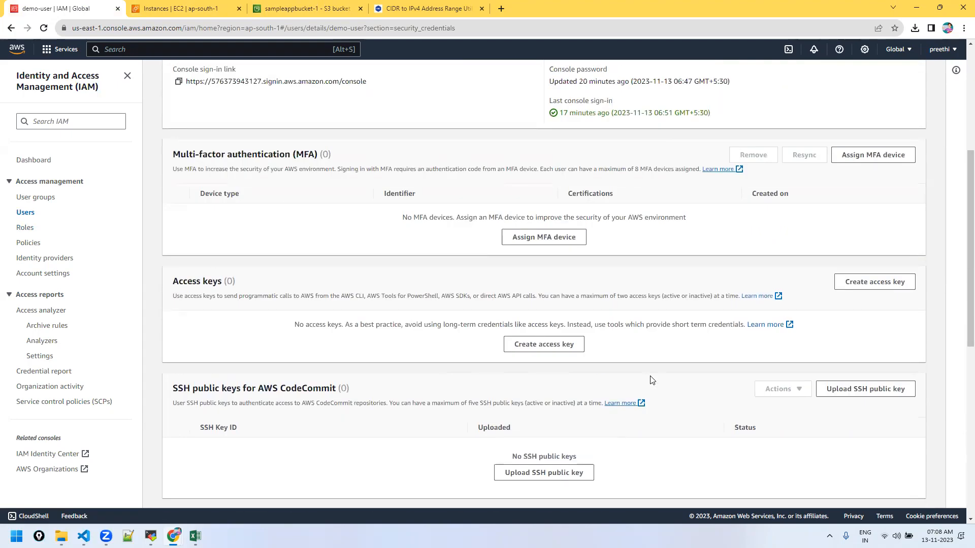
click(847, 293)
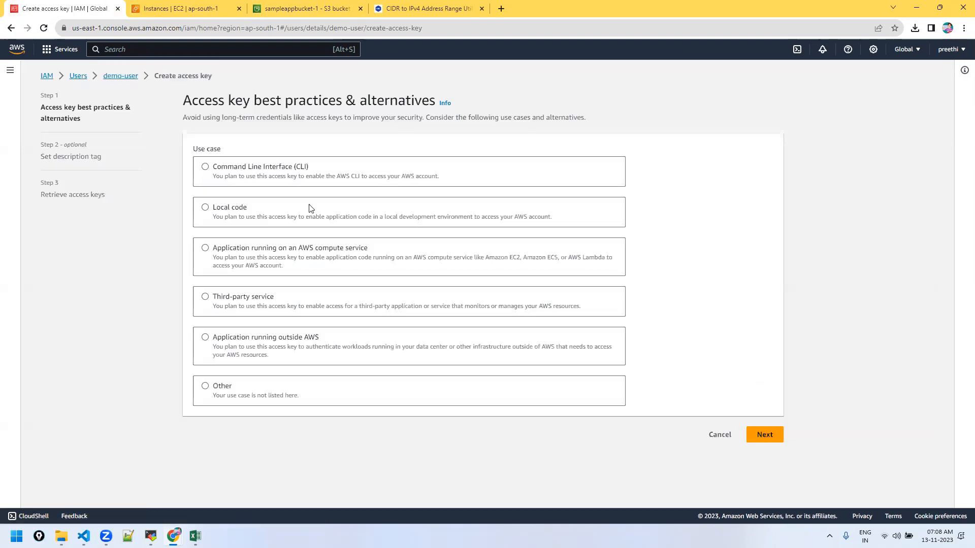
click(205, 167)
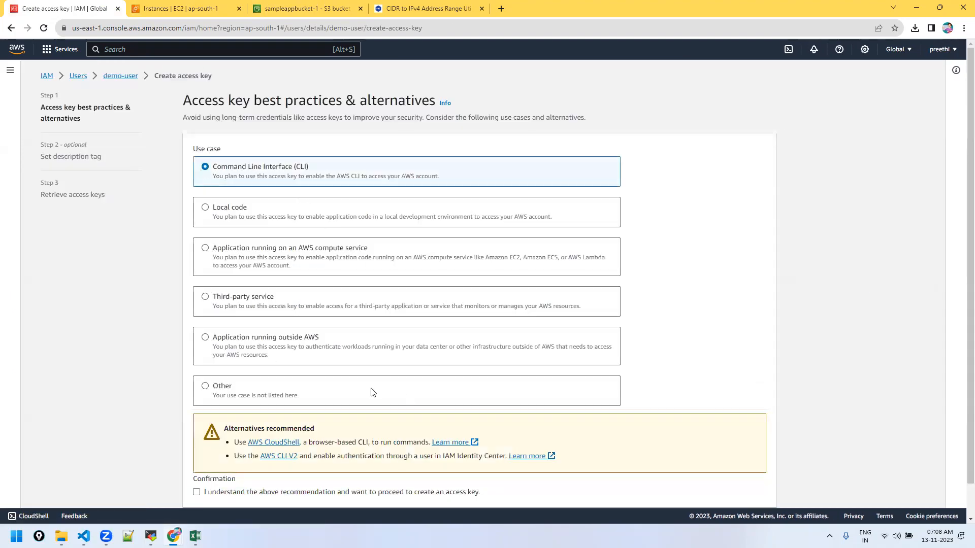
scroll(343, 397, down, 1)
click(196, 457)
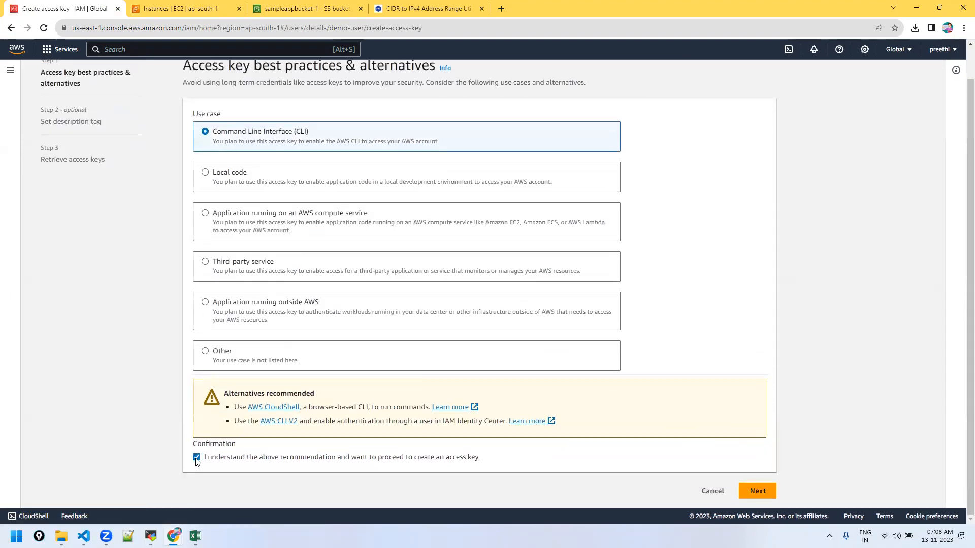
click(755, 491)
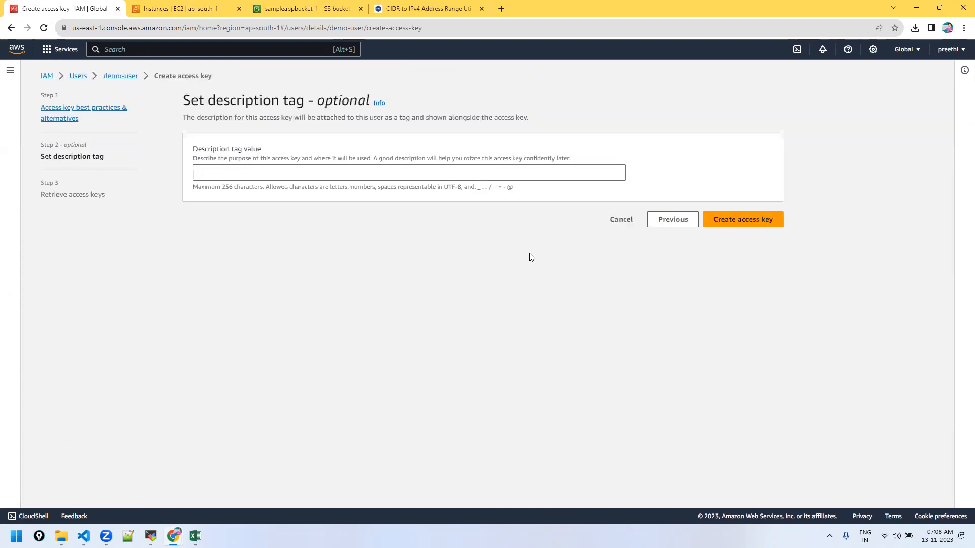
click(716, 219)
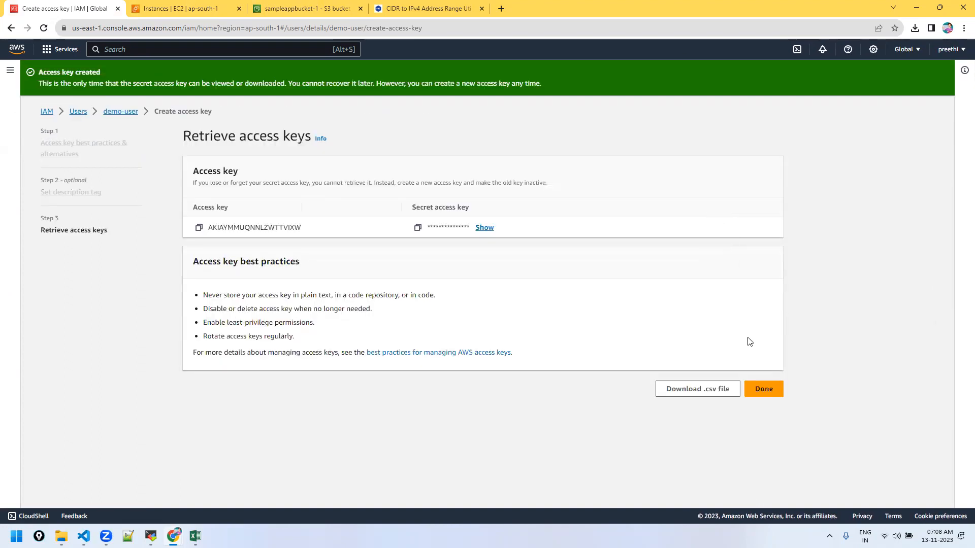
click(664, 392)
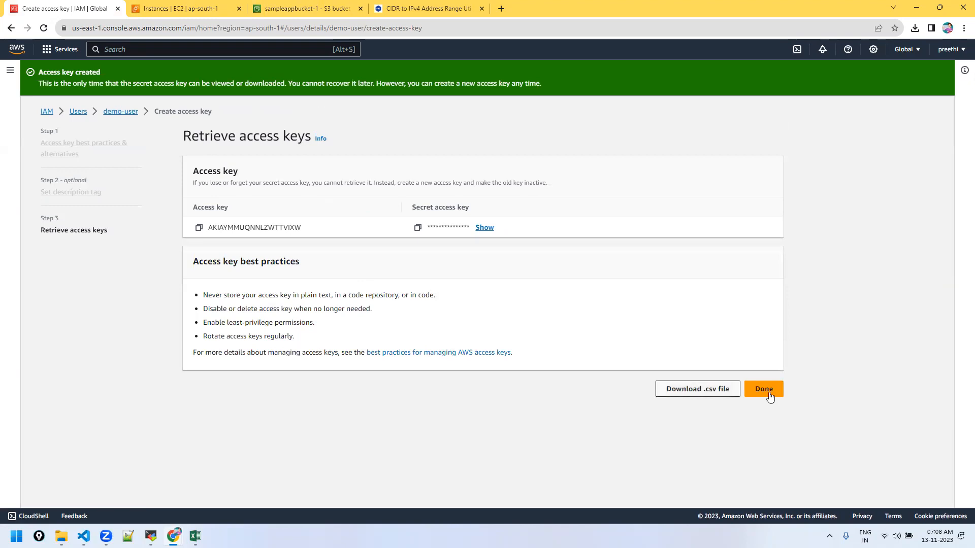
click(774, 390)
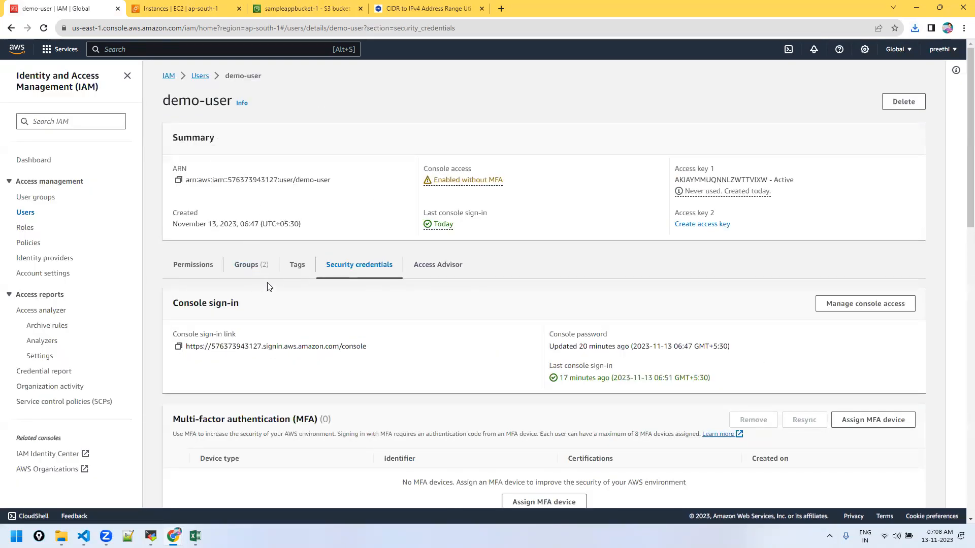
Step: Return to the IAM users list, reopen demo-user, and check for AmazonS3FullAccess among its permissions policies
click(197, 77)
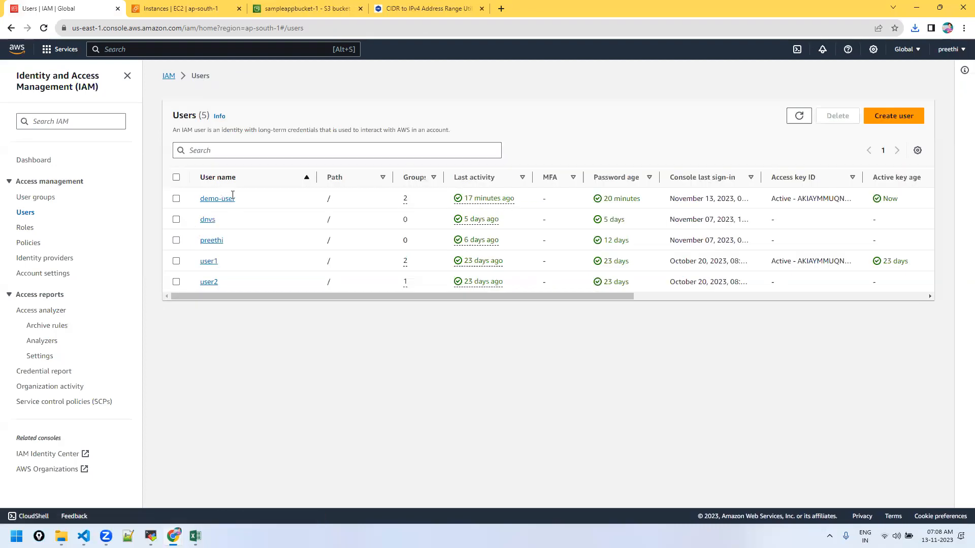
click(218, 198)
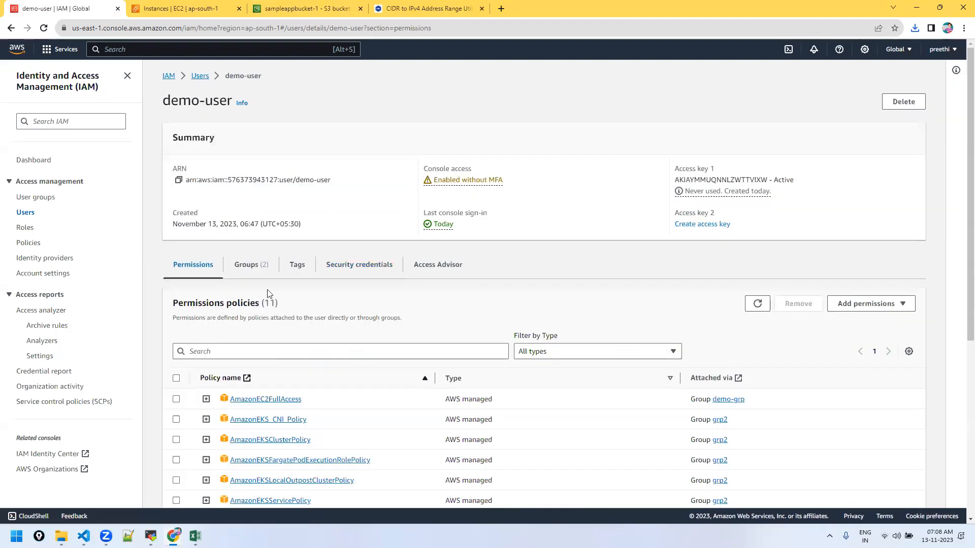
scroll(272, 363, down, 4)
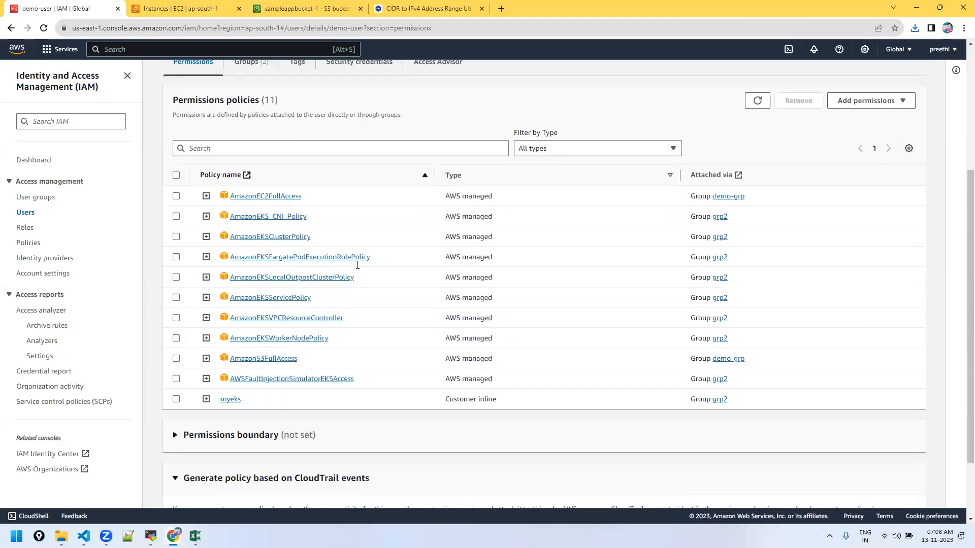
drag(311, 359, 228, 360)
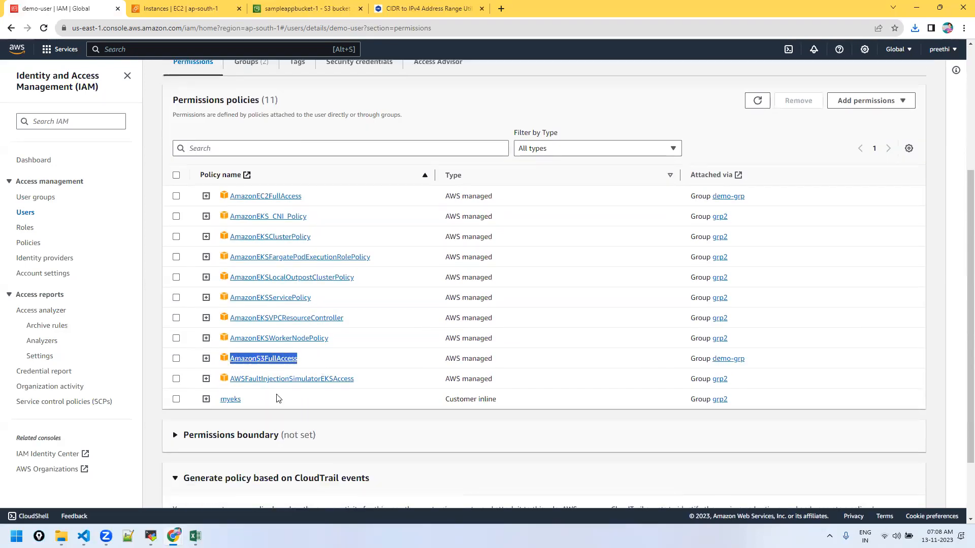
Step: Switch to the Downloads folder in File Explorer, try to open demo-user_credentials, and close its already open Excel workbook
click(61, 536)
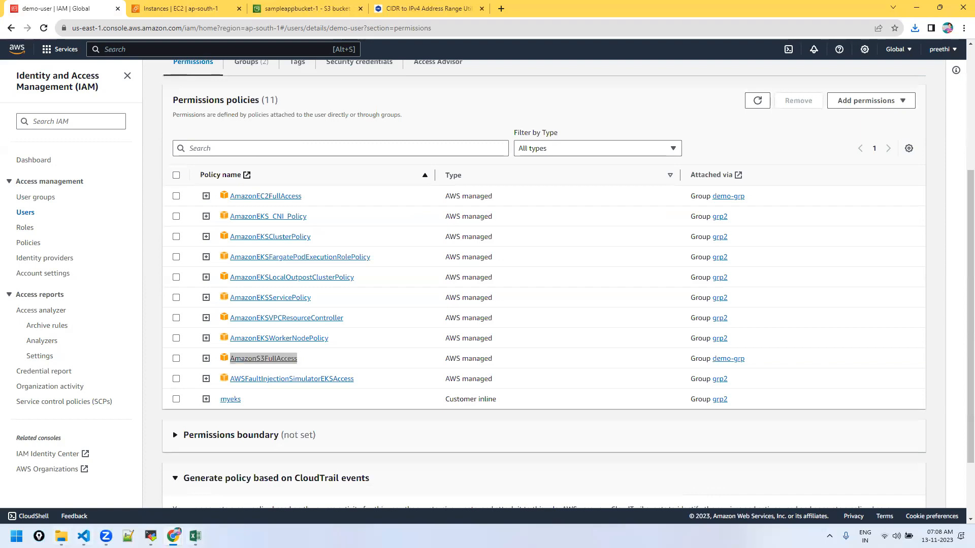
double_click(149, 162)
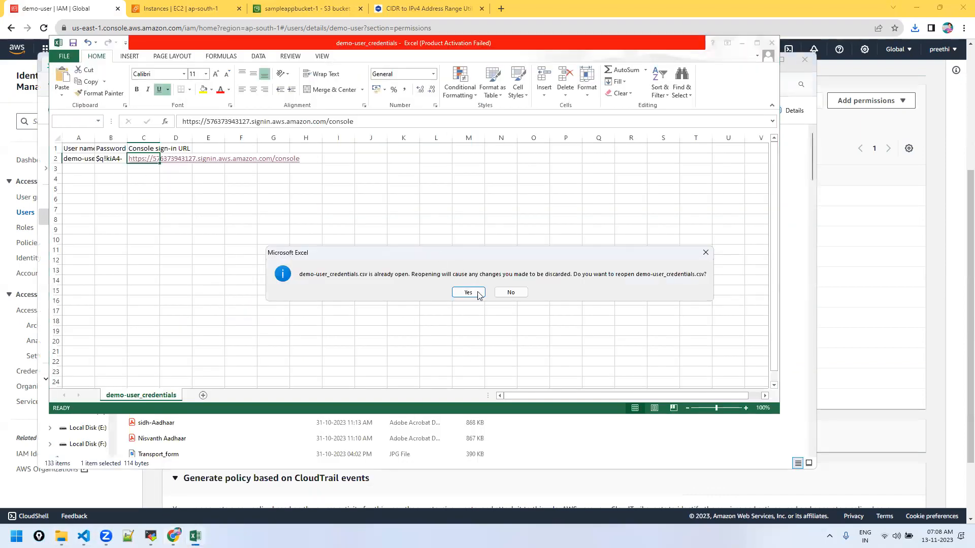
click(509, 293)
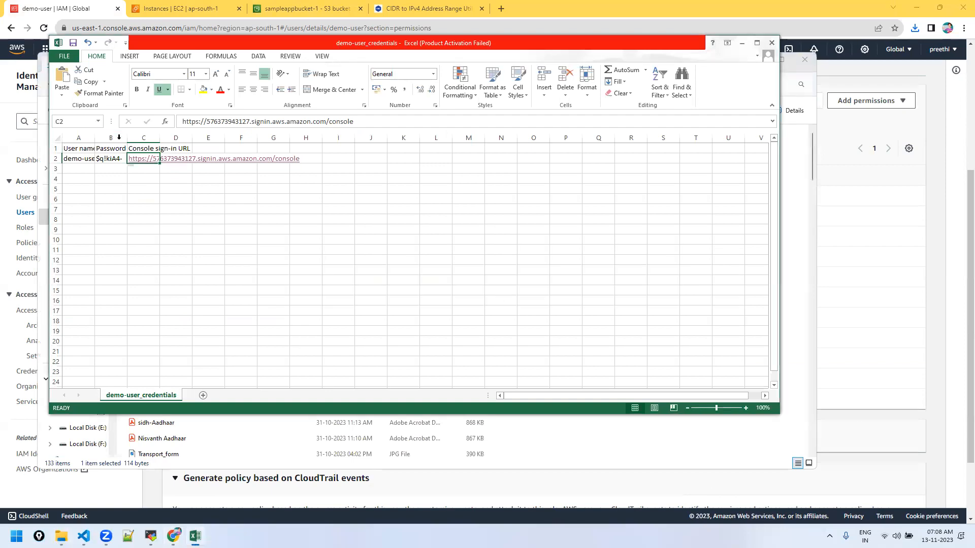
click(770, 44)
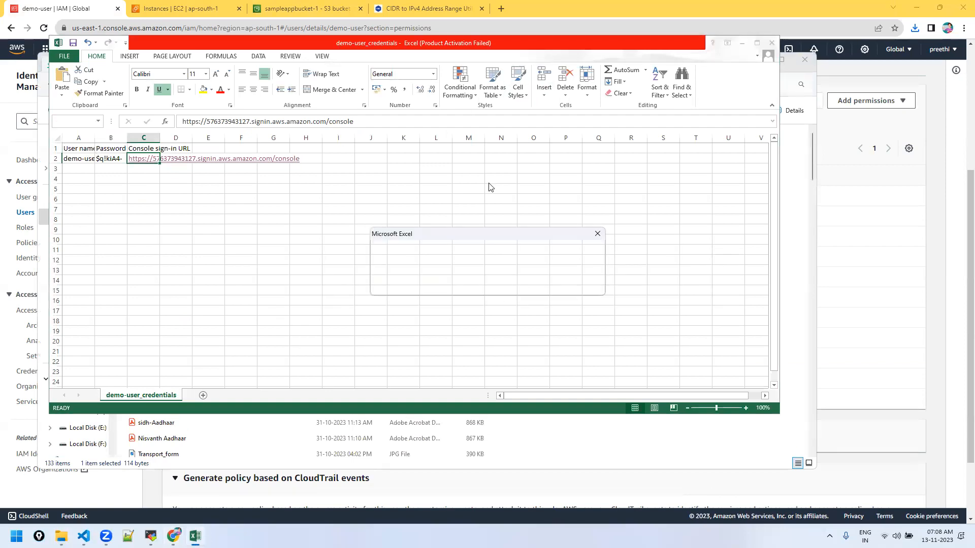
click(488, 288)
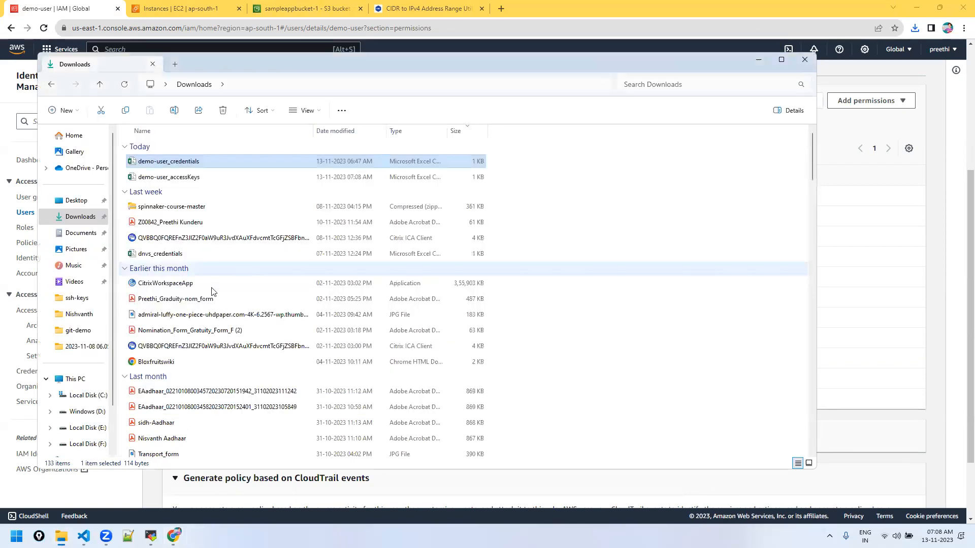
Step: Open demo-user_accessKeys from Downloads in Excel, dismiss the activation wizard, and copy the access key ID
double_click(175, 178)
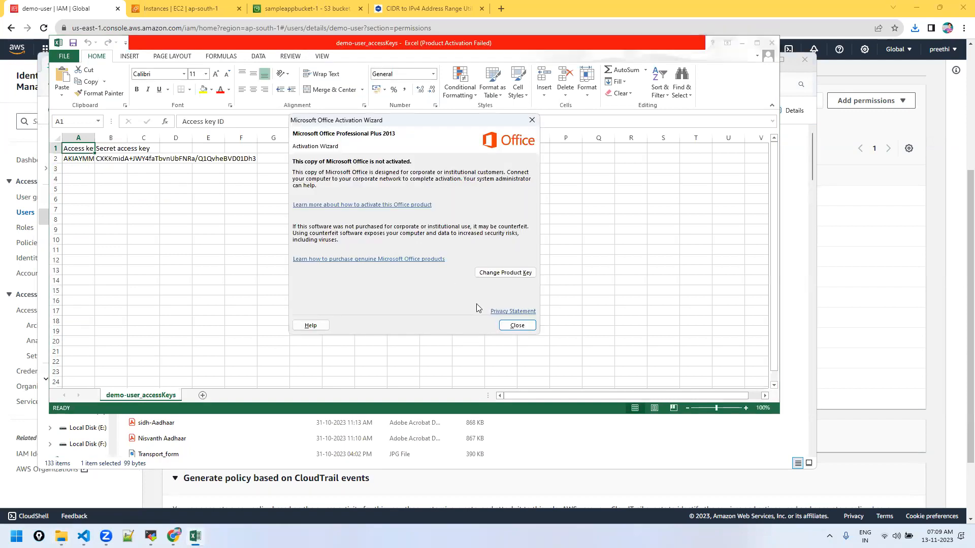
click(516, 324)
click(79, 158)
drag(319, 124, 180, 122)
key(ctrl+c)
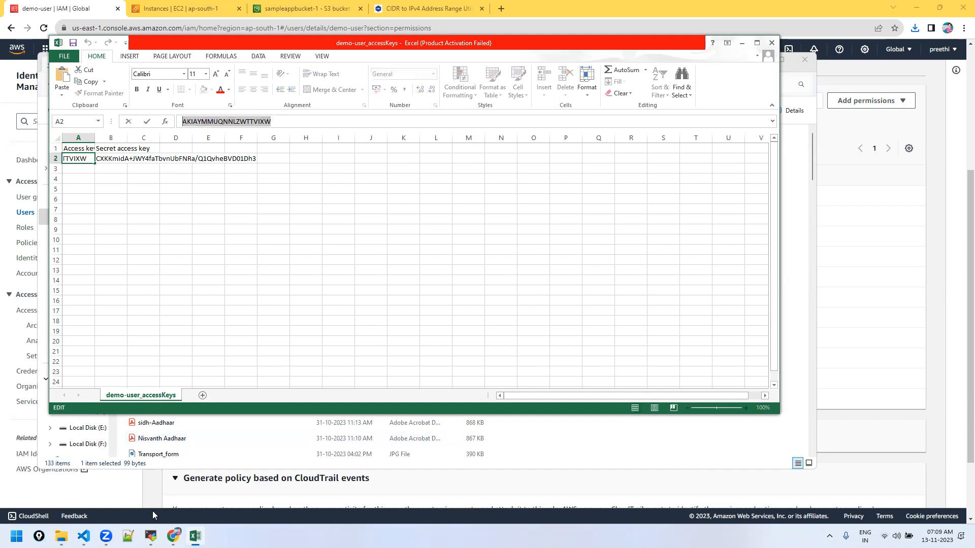
Step: Switch to MobaXterm, run aws configure, and paste the copied key as the AWS Access Key ID
click(151, 536)
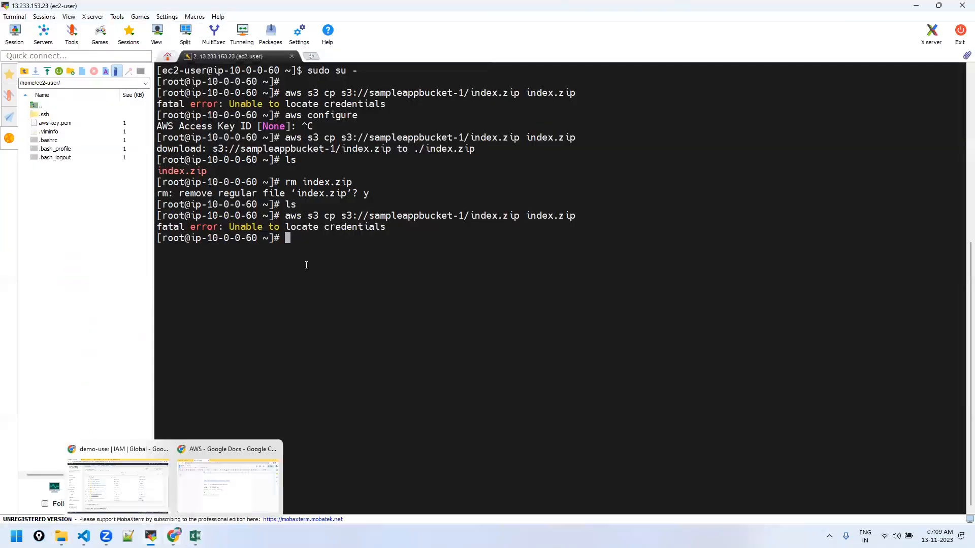
key(Up)
key(Up)
key(Up)
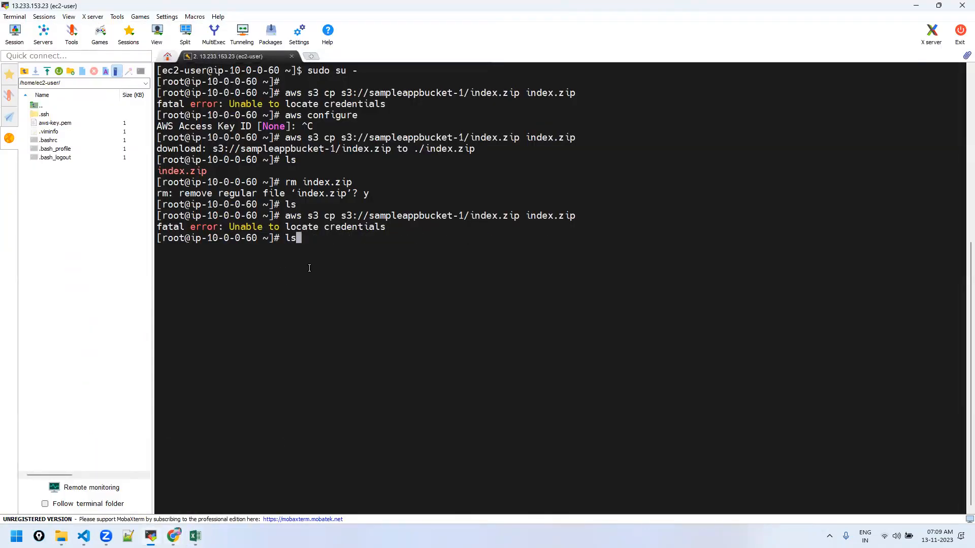
key(Down)
key(Up)
key(Up)
key(Up)
key(Up)
key(Return)
right_click(309, 267)
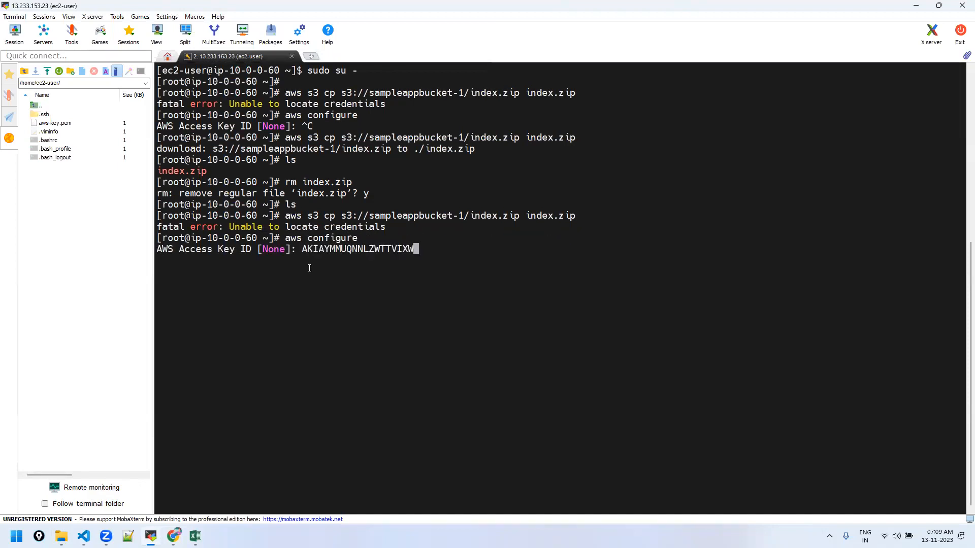
key(Return)
Step: Copy the secret access key from the Excel workbook, paste it as the AWS Secret Access Key in MobaXterm, and accept the blank defaults
click(196, 536)
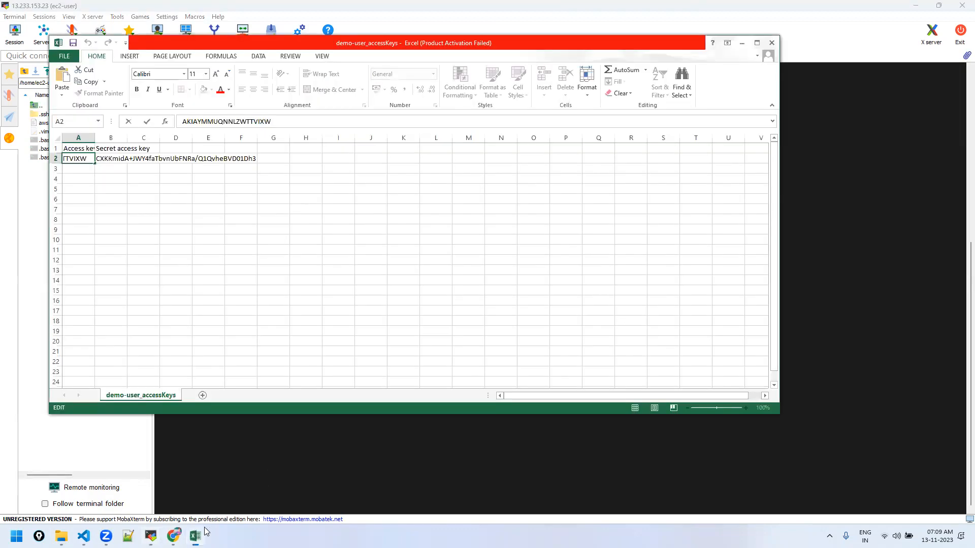
click(115, 159)
key(ctrl+c)
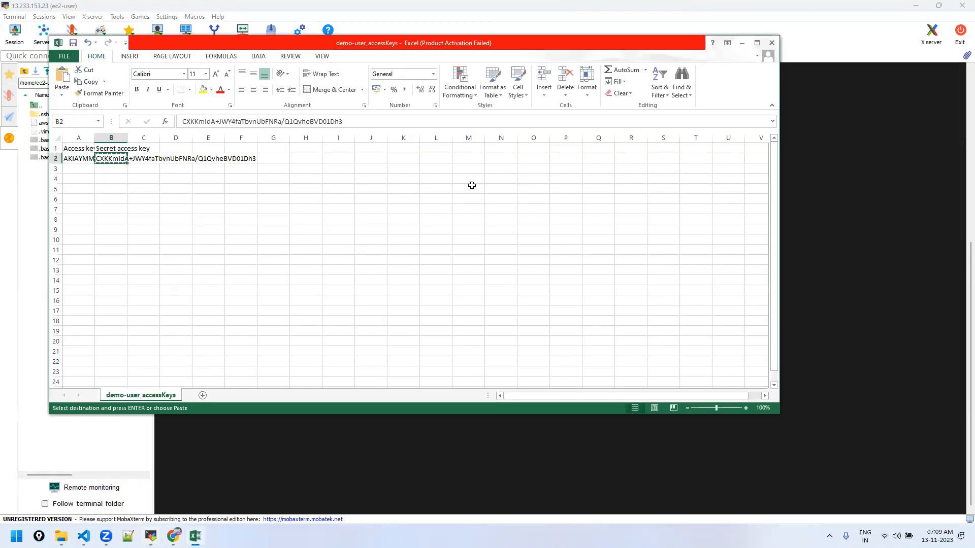
click(741, 43)
right_click(415, 326)
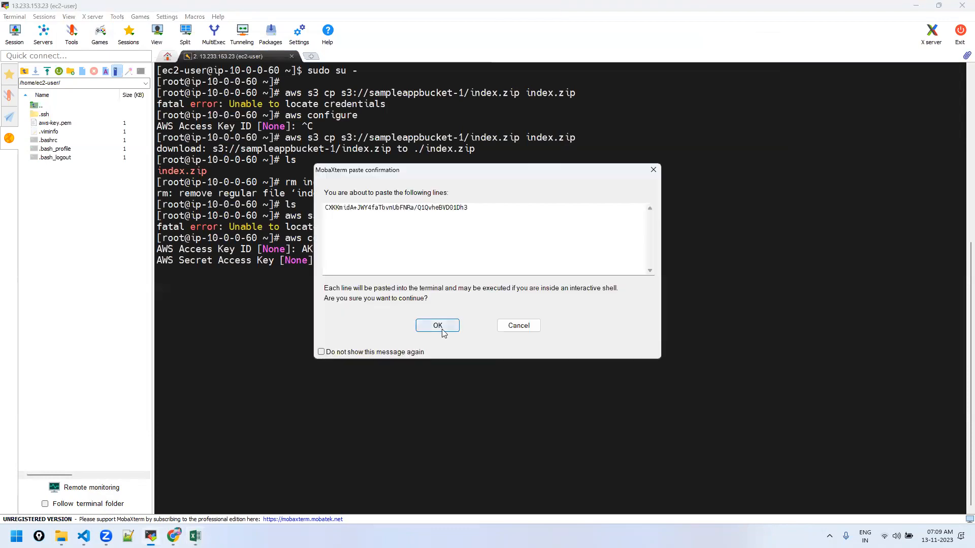
click(435, 329)
key(Return)
key(Return)
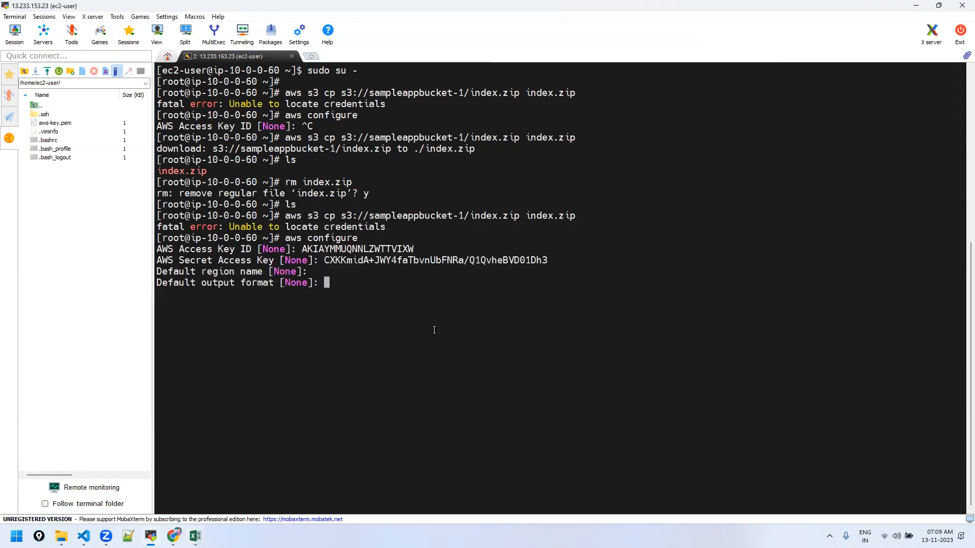
Step: Rerun aws s3 cp s3://sampleappbucket-1/index.zip index.zip with the configured keys and list the directory with ls
key(Up)
key(Up)
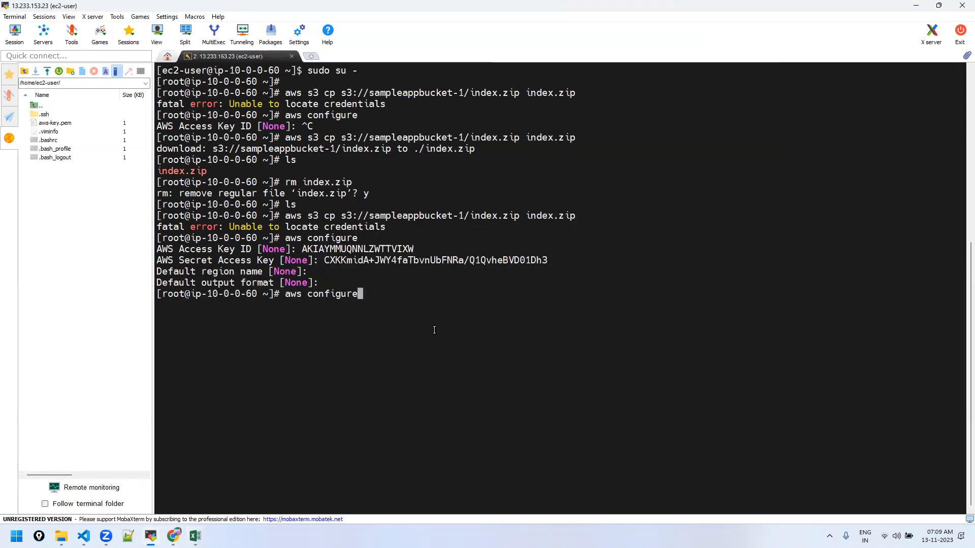
key(Return)
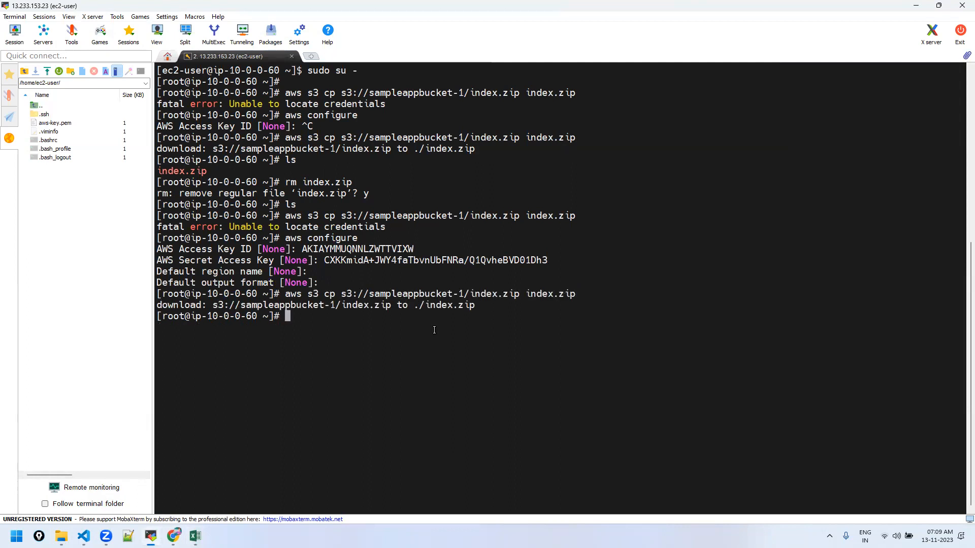
text(ls)
key(Return)
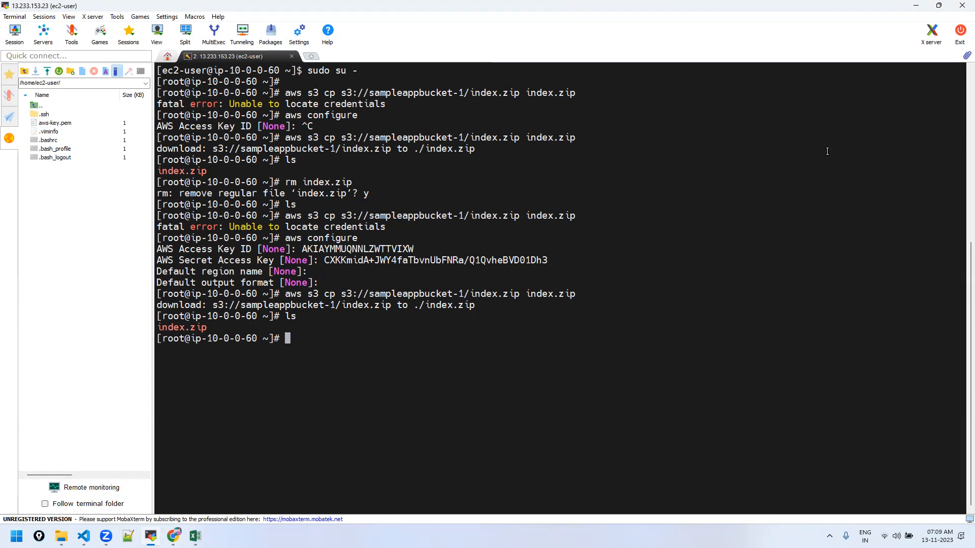
Step: Switch to Chrome and look through the IAM dashboard, the user groups list and the demo-grp group
click(913, 7)
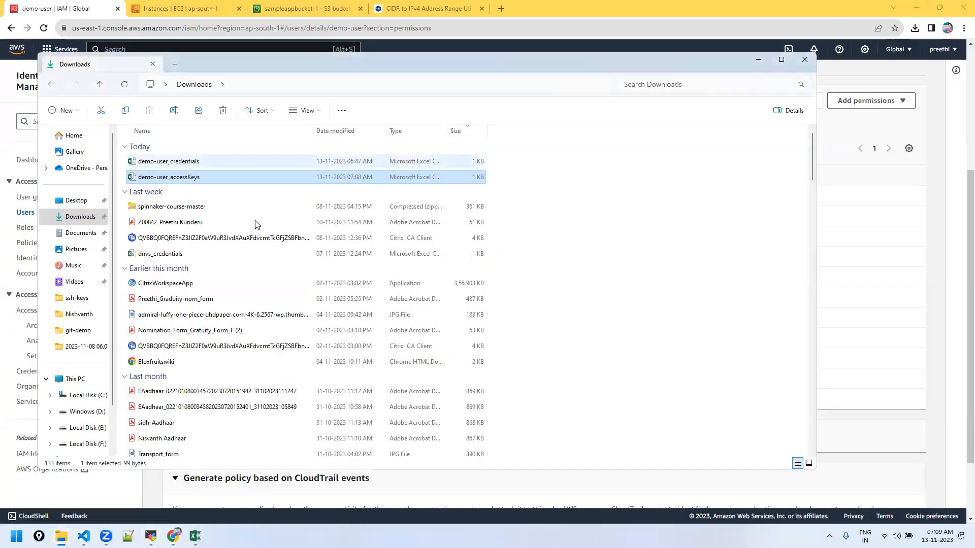
click(758, 60)
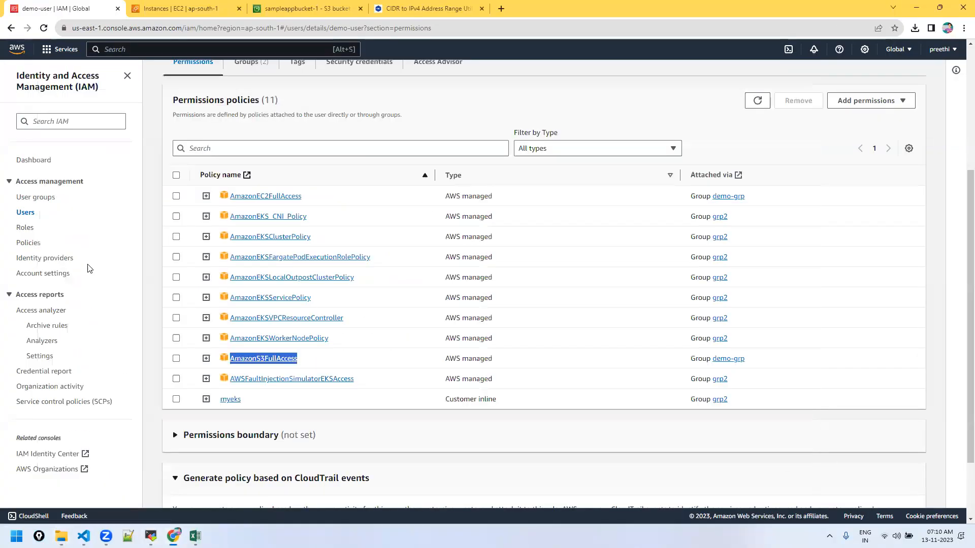
scroll(101, 264, up, 5)
click(27, 241)
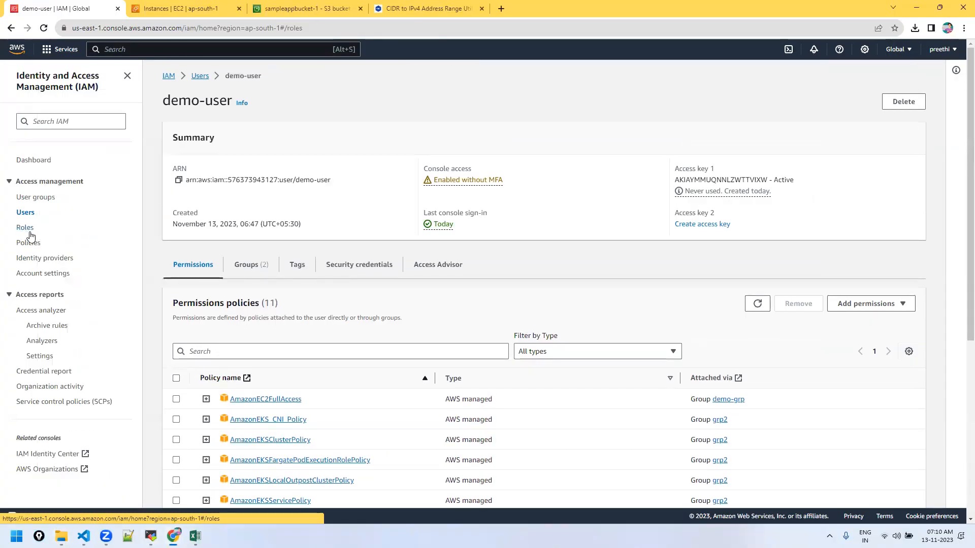
click(37, 198)
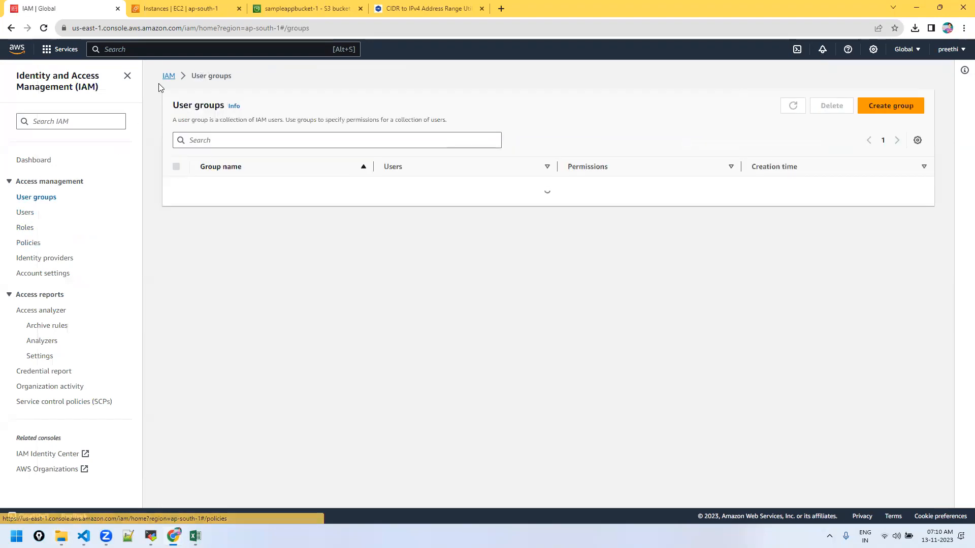
click(169, 76)
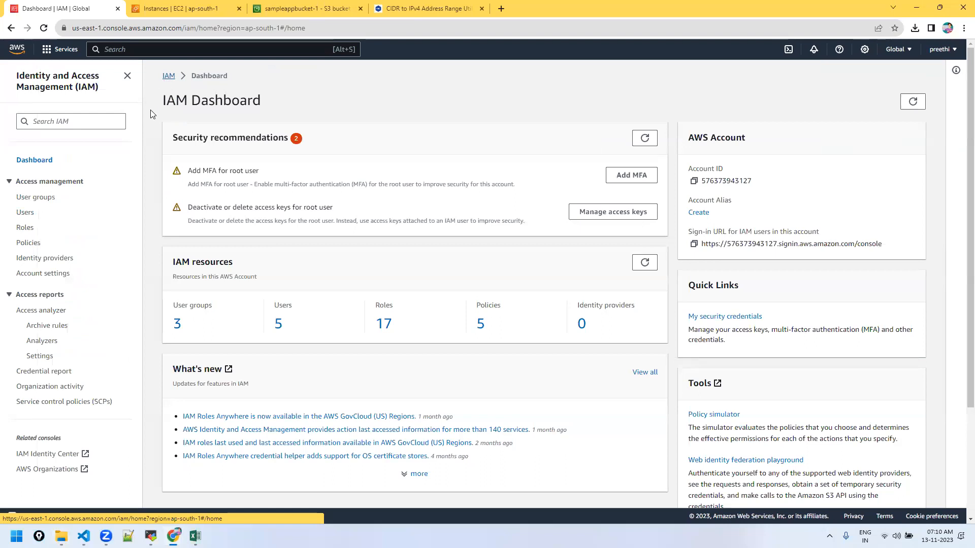
click(41, 198)
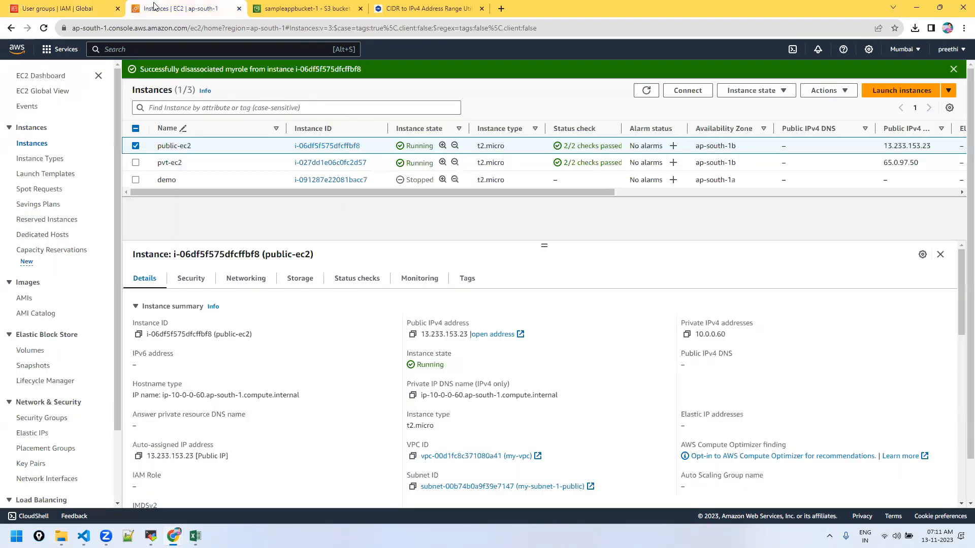
click(162, 8)
click(84, 6)
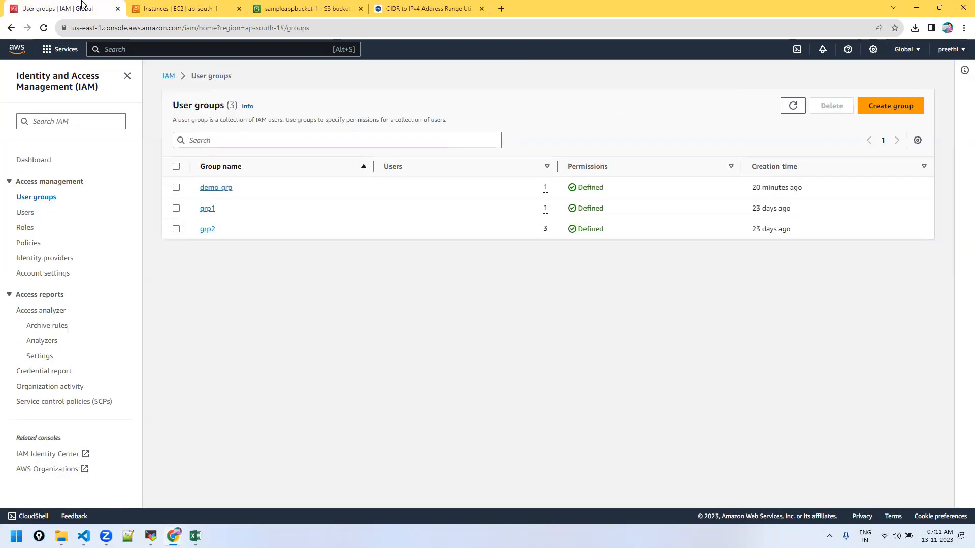
click(208, 188)
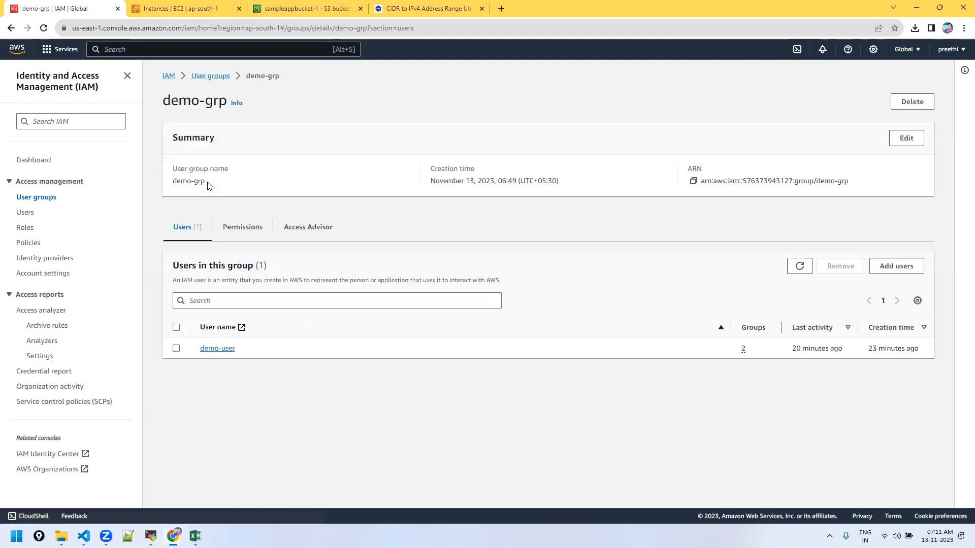
Step: View the IAM roles list and check the aws configure entries in the MobaXterm session
click(28, 235)
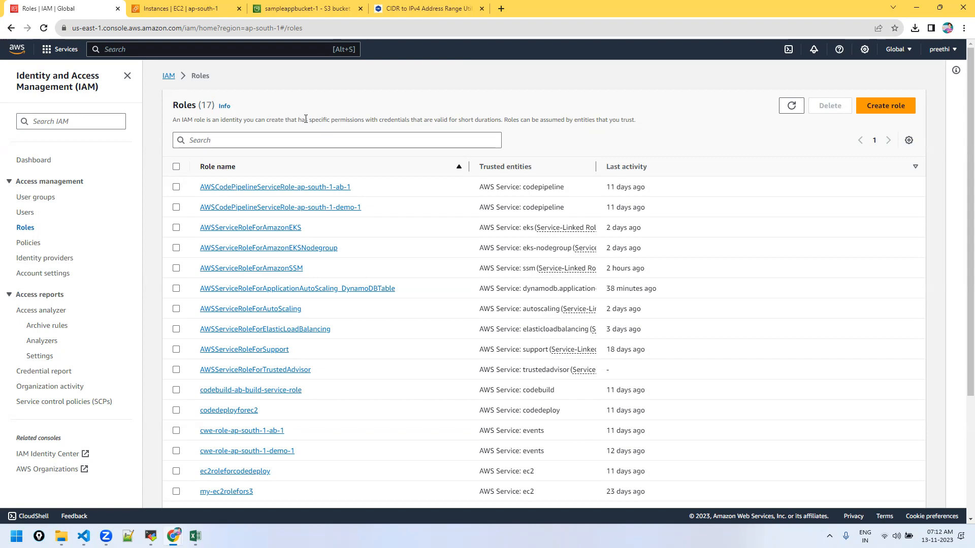
click(151, 536)
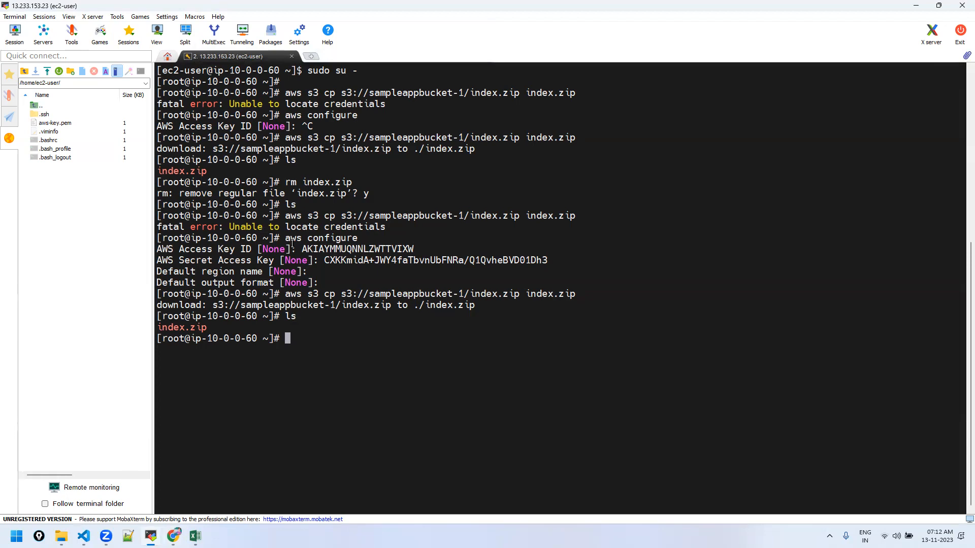
click(915, 8)
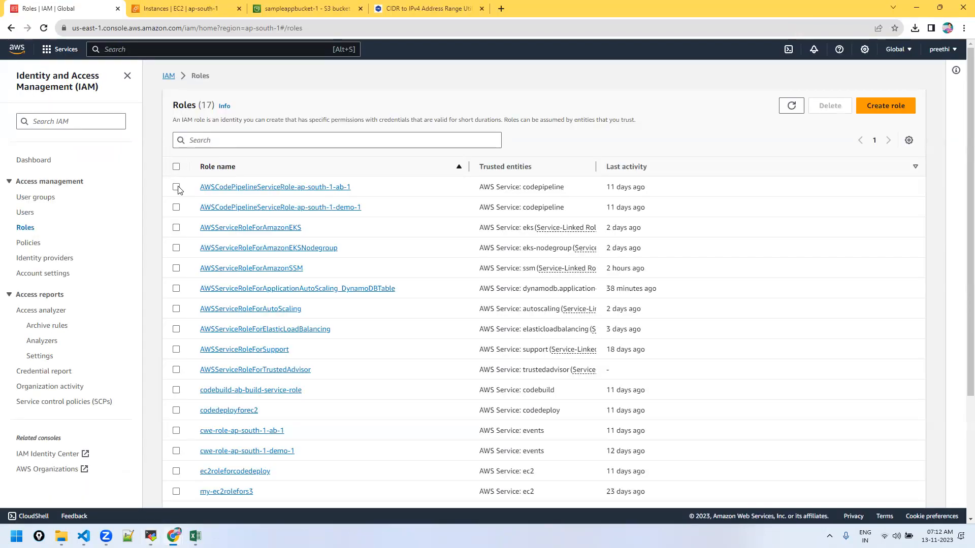
Step: Open the IAM user demo-user and examine its permissions policies and the access key details in its security credentials
click(28, 214)
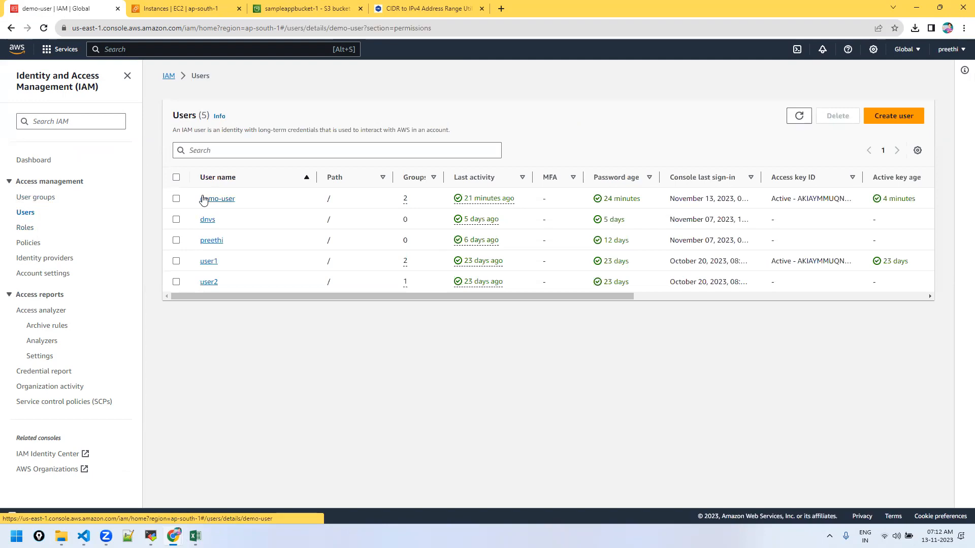
click(203, 197)
scroll(203, 198, down, 4)
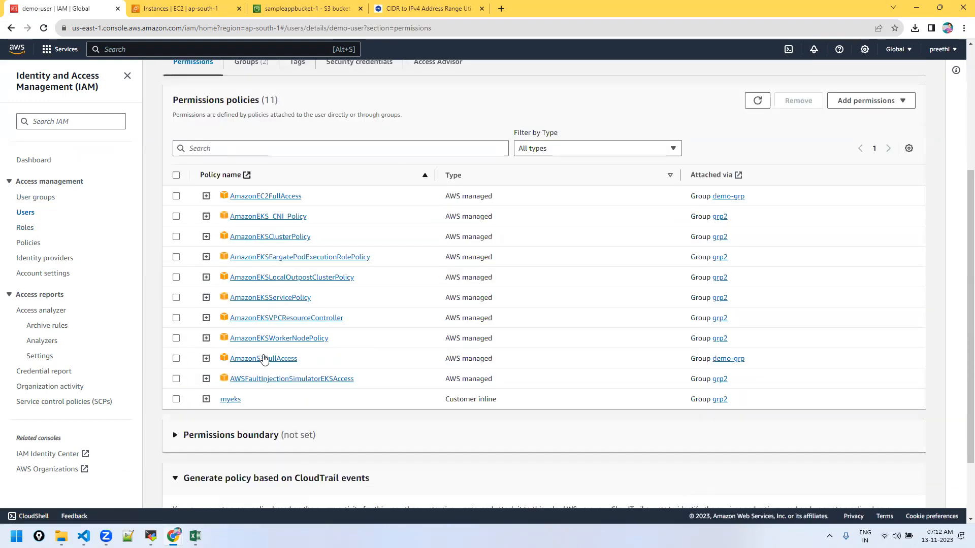
scroll(200, 328, up, 4)
click(356, 265)
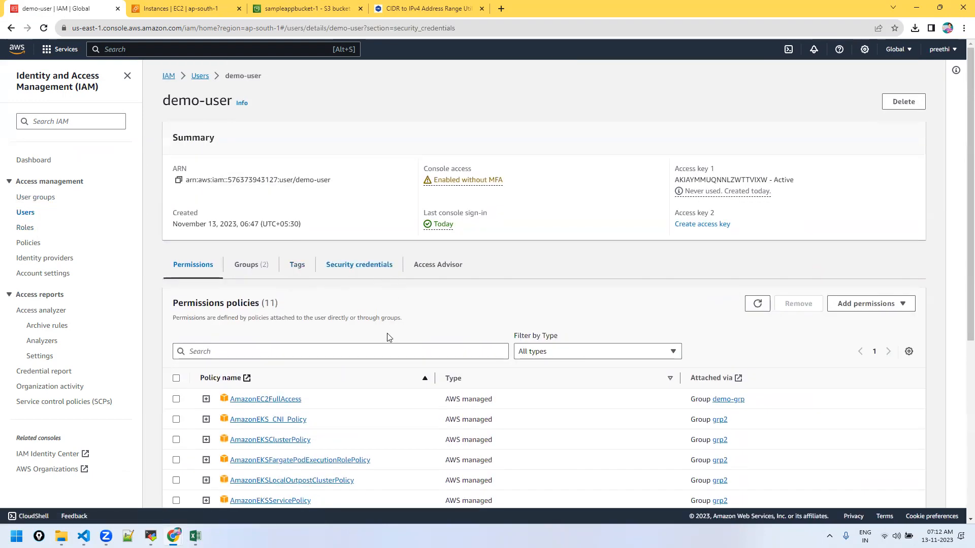
scroll(388, 340, down, 7)
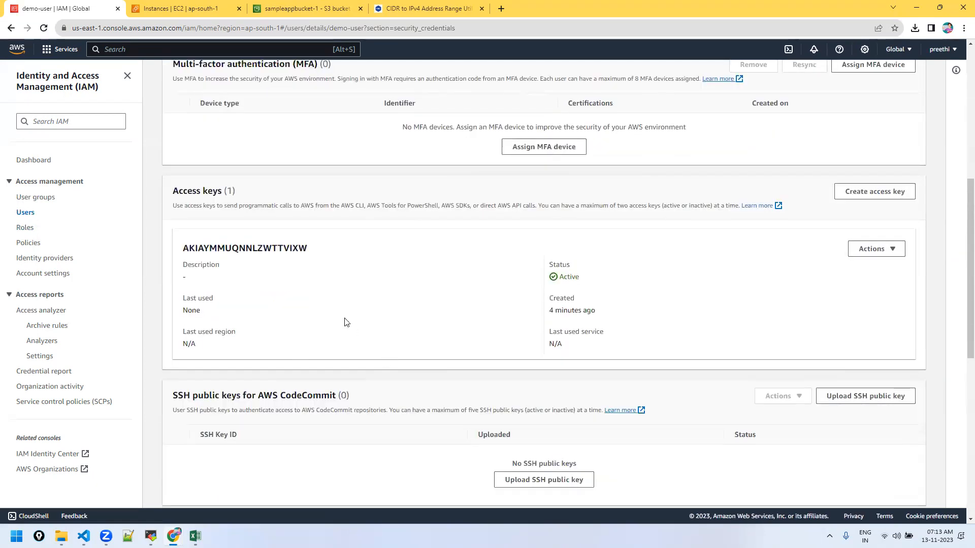
drag(198, 249, 736, 355)
click(733, 357)
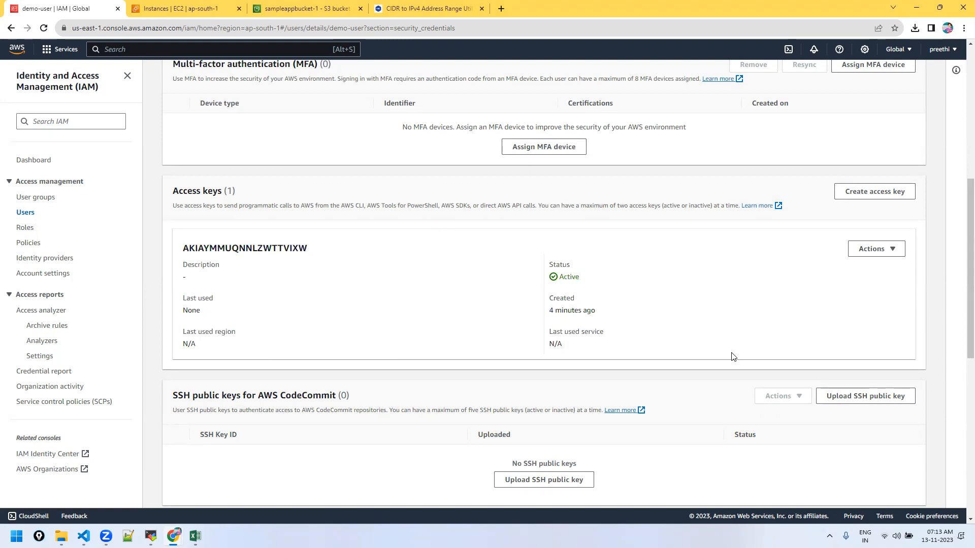